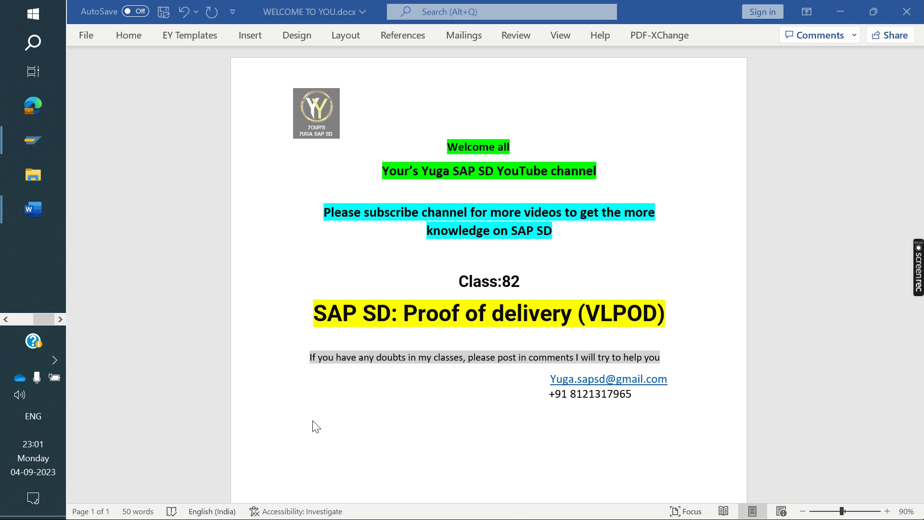
Bring the Proof of Delivery.docx notes to the front in Word.
mouse_move(8, 202)
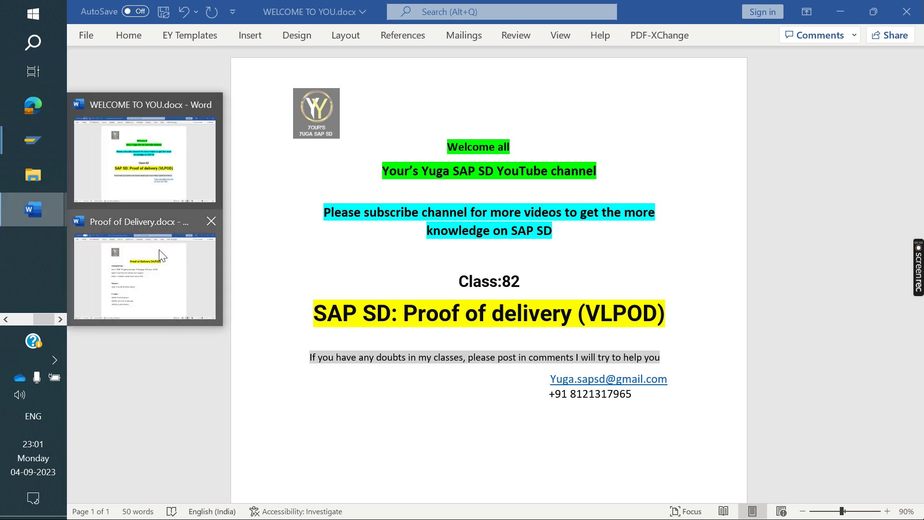
left_click(163, 246)
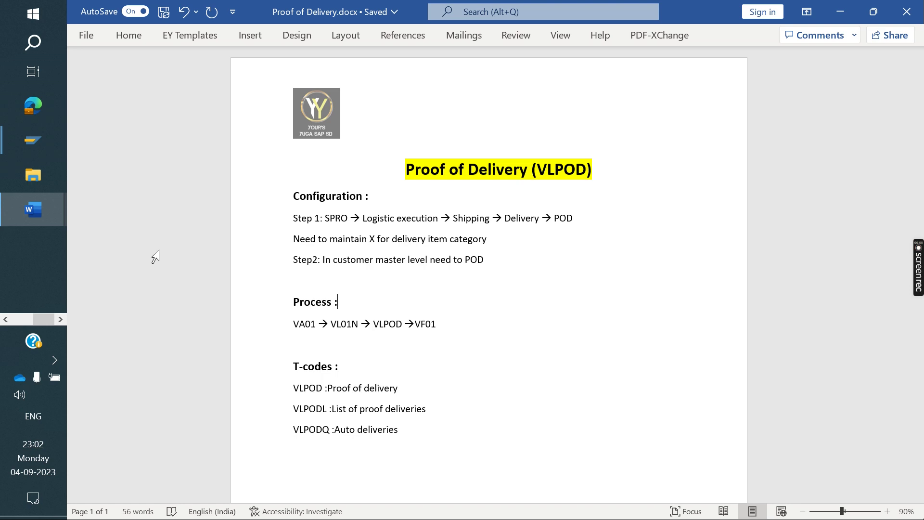
In SAP Easy Access, start a VA01 sales order of order type YOOR.
left_click(30, 141)
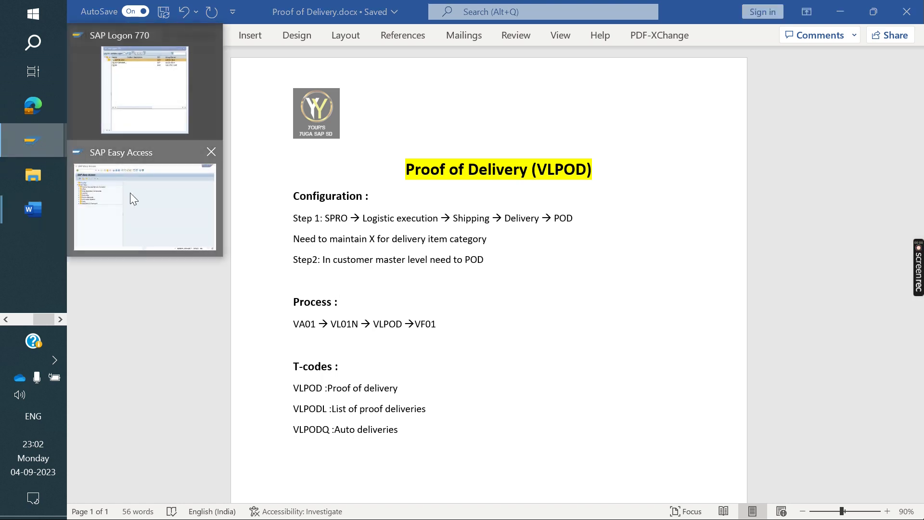
left_click(133, 197)
type("va01")
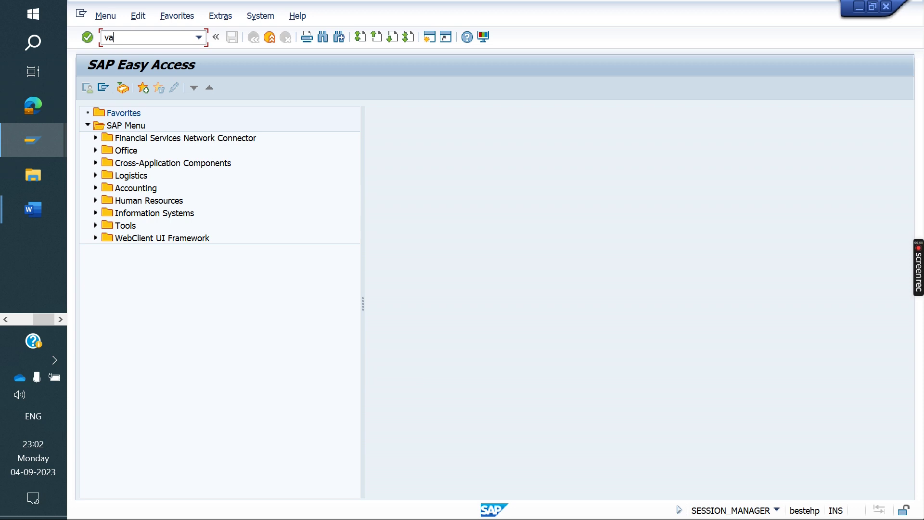
key("Return")
key("F4")
key("Down")
key("Return")
Enter the rebate customer as sold-to party and a previously used PO number.
key("Return")
key("F4")
key("Down")
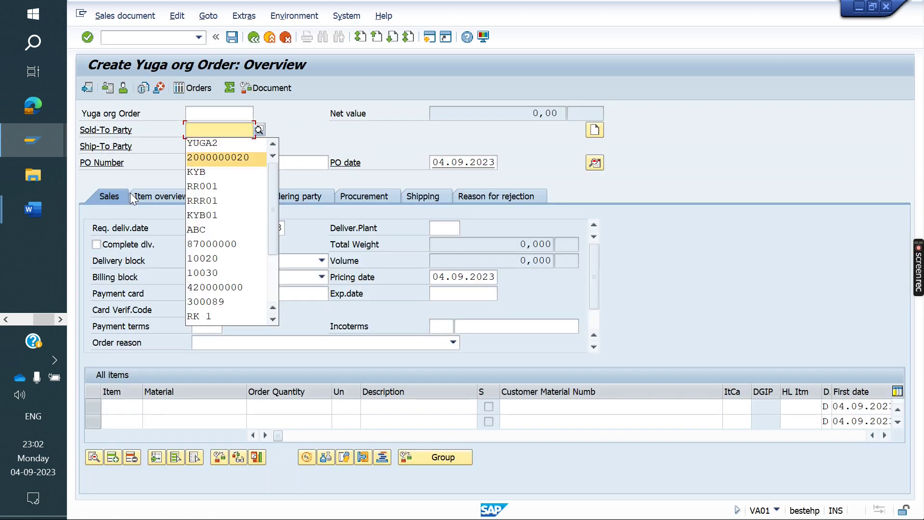
key("Return")
Add material 50065562 with quantity 2, then save the order and create its delivery.
key("Return")
key("F4")
key("Down")
key("Return")
key("Return")
key("F4")
key("Down")
key("Return")
key("Return")
key("F4")
key("Down")
key("Return")
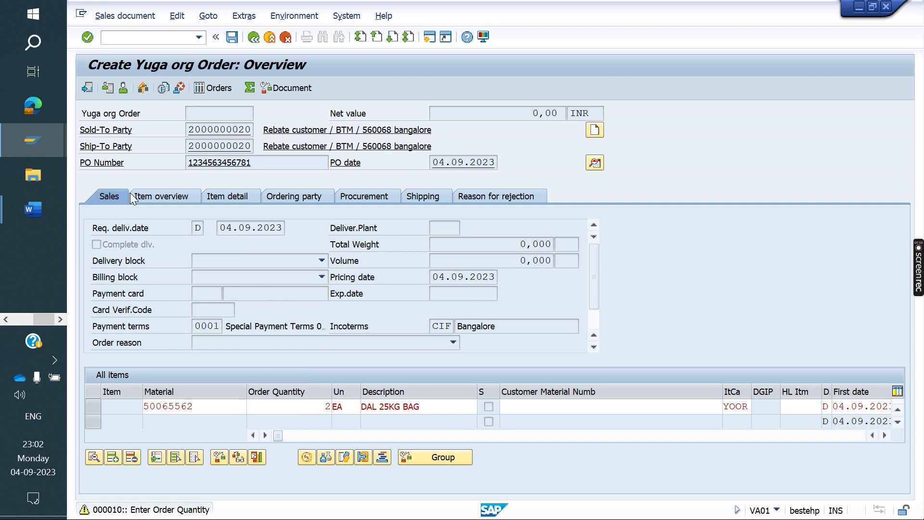
key("Return")
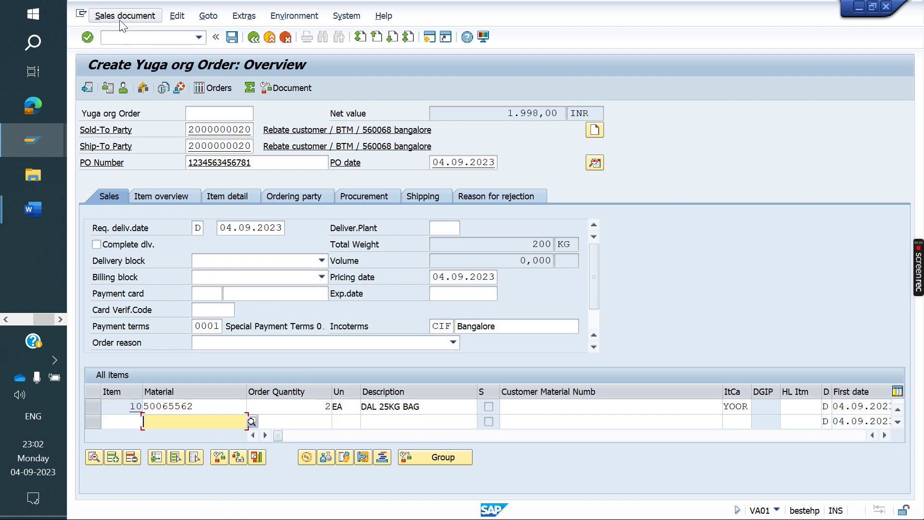
left_click(119, 18)
left_click(143, 127)
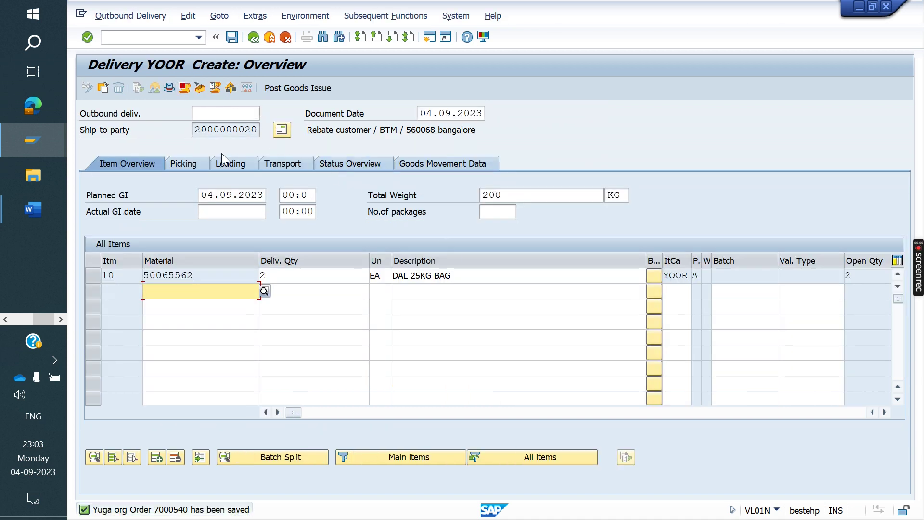
Set the picked quantity of item 10 to 2 on the Picking tab.
left_click(192, 163)
left_click(471, 276)
type("2")
left_click(475, 284)
key("Return")
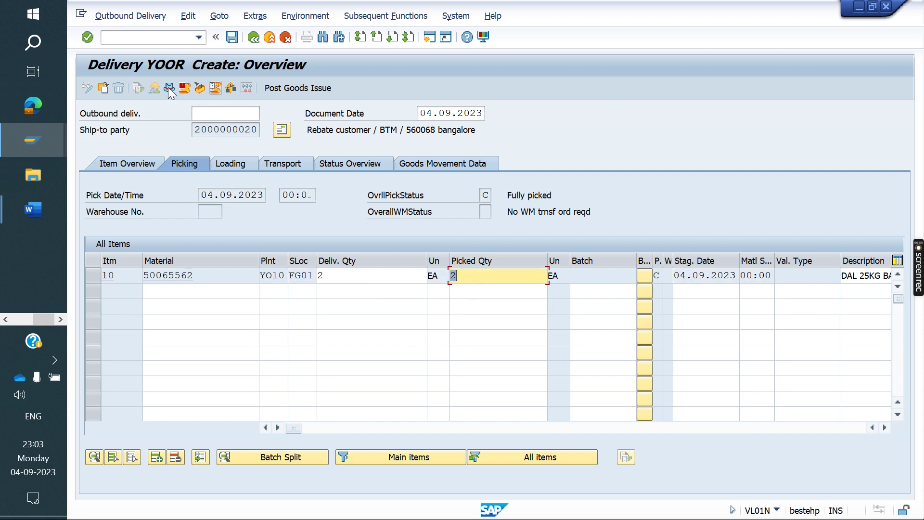
Add KY as the agent partner in the delivery header's partner data.
left_click(169, 87)
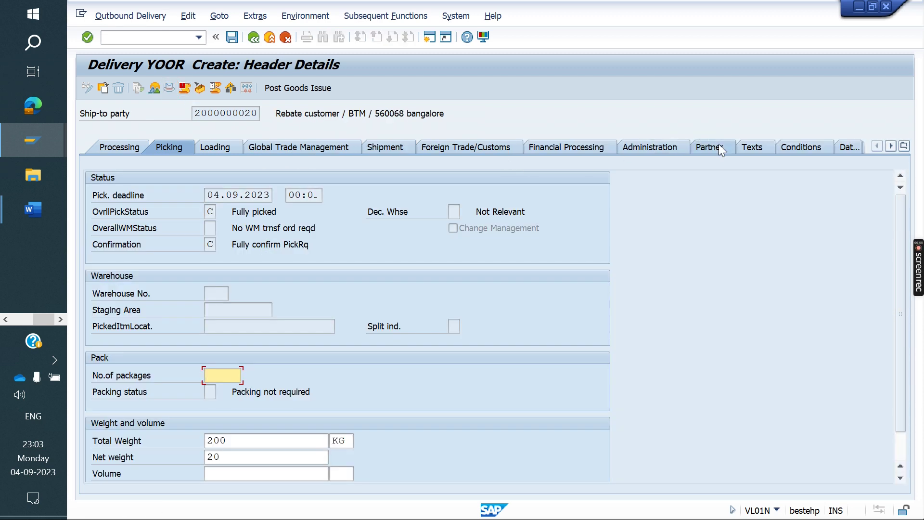
left_click(720, 148)
left_click(278, 258)
type("KY")
key("Return")
Post goods issue to save delivery 7200237, then go to VF01 billing.
left_click(294, 89)
left_click(143, 37)
type("/nvf01")
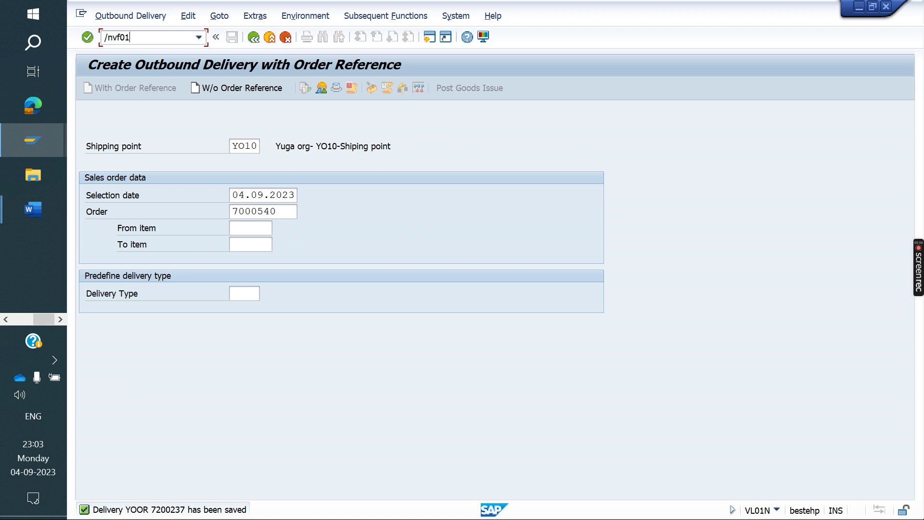
key("Return")
key("Return")
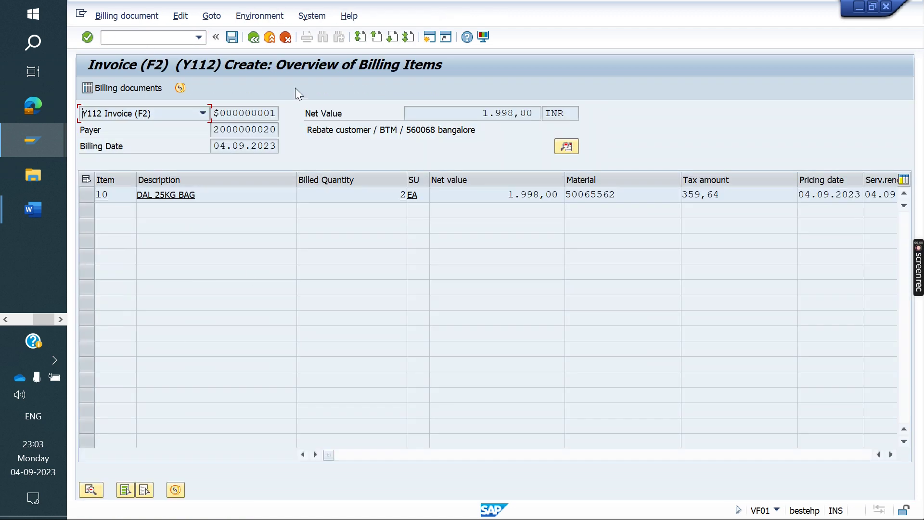
Save billing document 90041730 and return to the Proof of Delivery notes in Word.
left_click(235, 41)
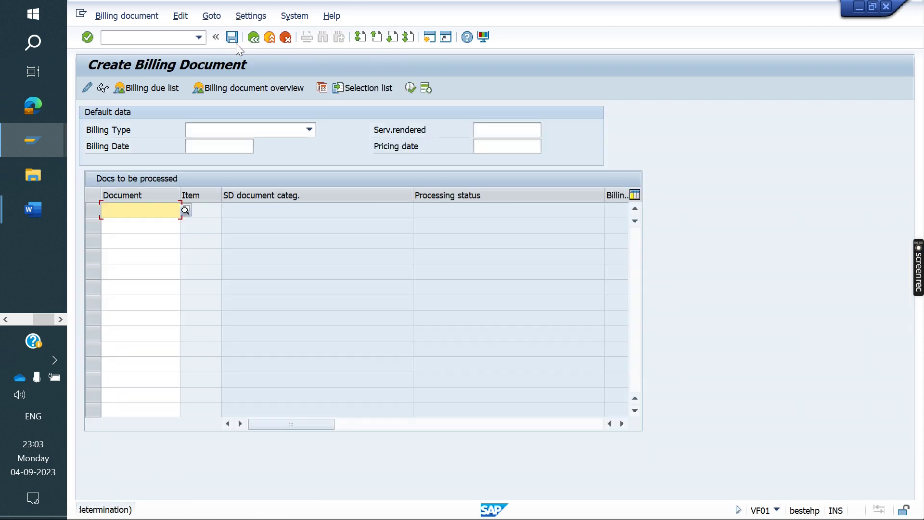
left_click(136, 39)
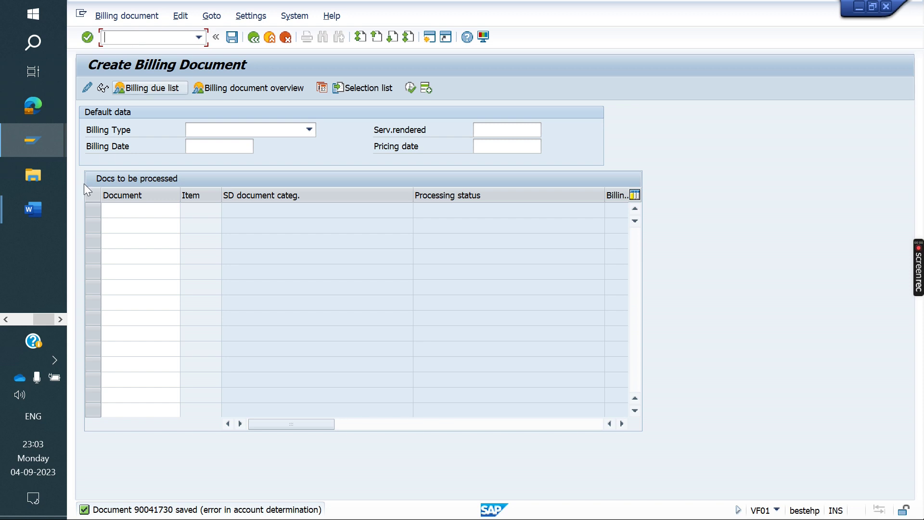
left_click(22, 210)
left_click(153, 264)
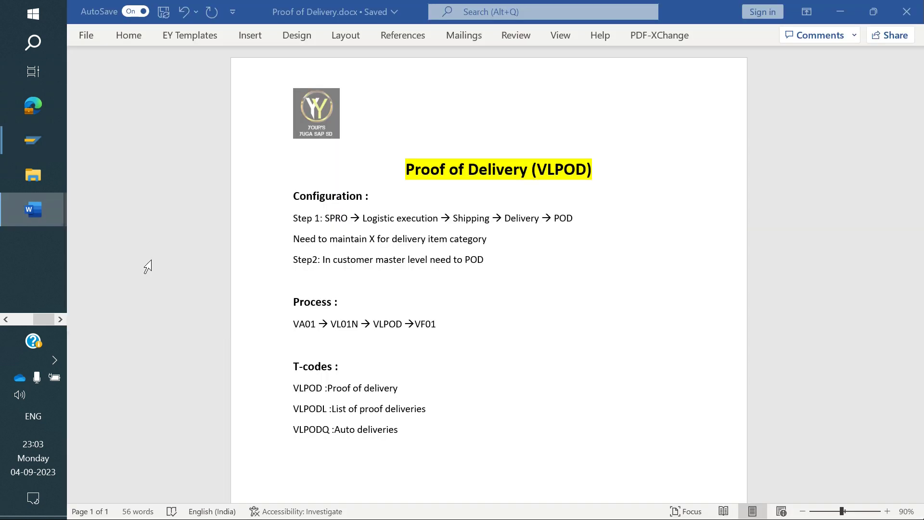
Highlight the three configuration step lines, then return to SAP's Create Billing Document window.
left_click_drag(489, 260, 294, 218)
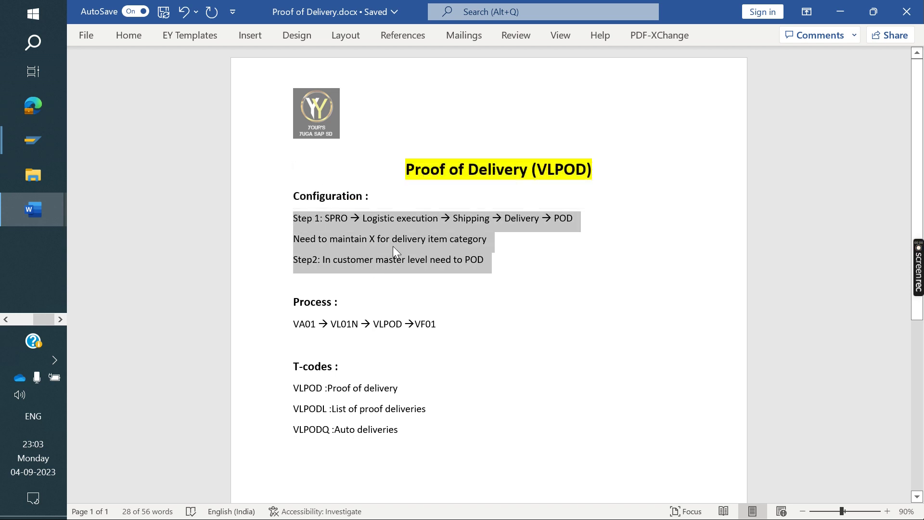
left_click(511, 247)
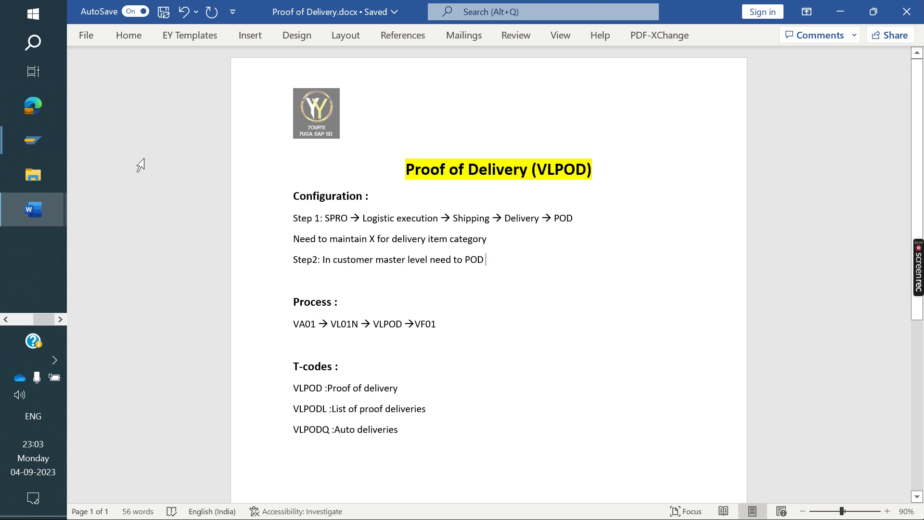
mouse_move(30, 143)
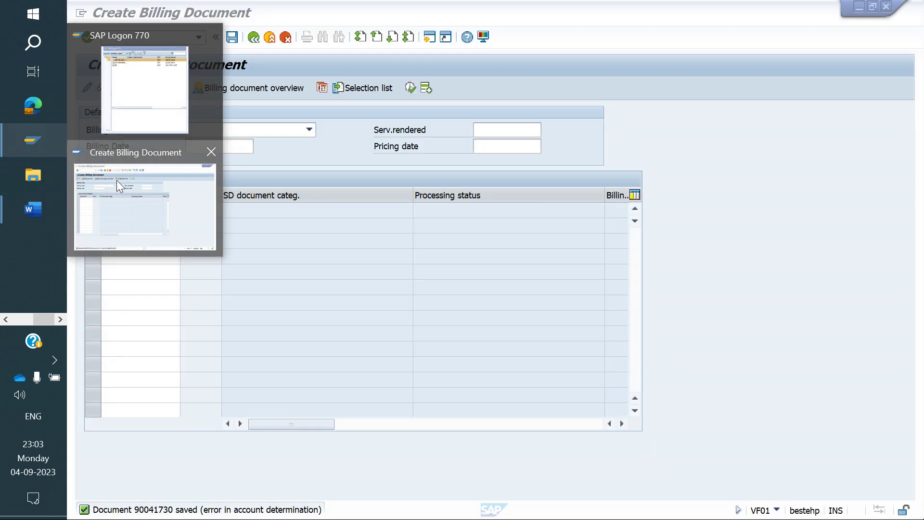
left_click(117, 180)
Run SPRO and expand the Reference IMG to Logistics Execution > Shipping > Deliveries > Proof of Delivery.
left_click(151, 38)
type("/n")
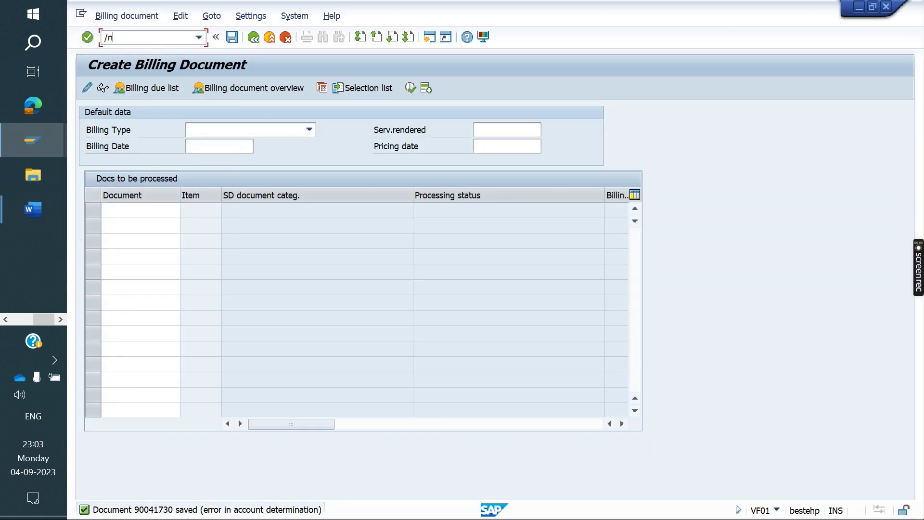
type("spro")
key("Return")
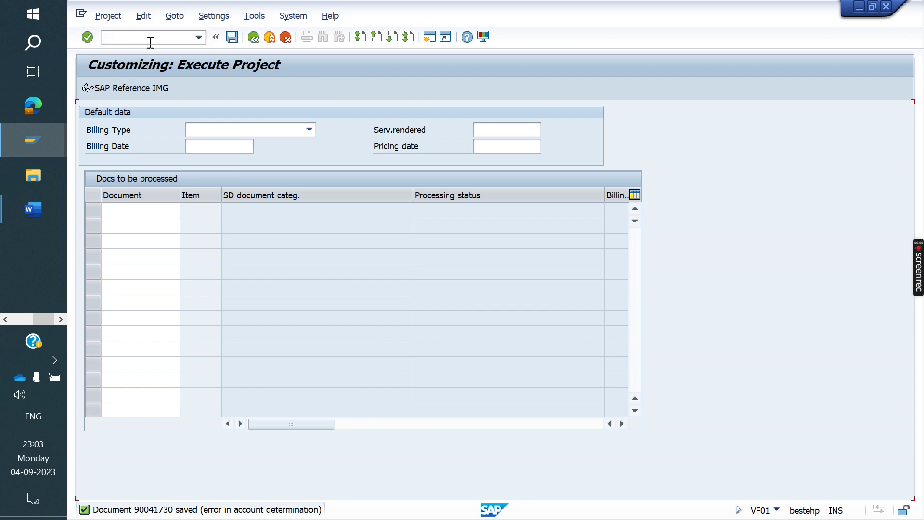
left_click(131, 90)
scroll(106, 407, "down", 3)
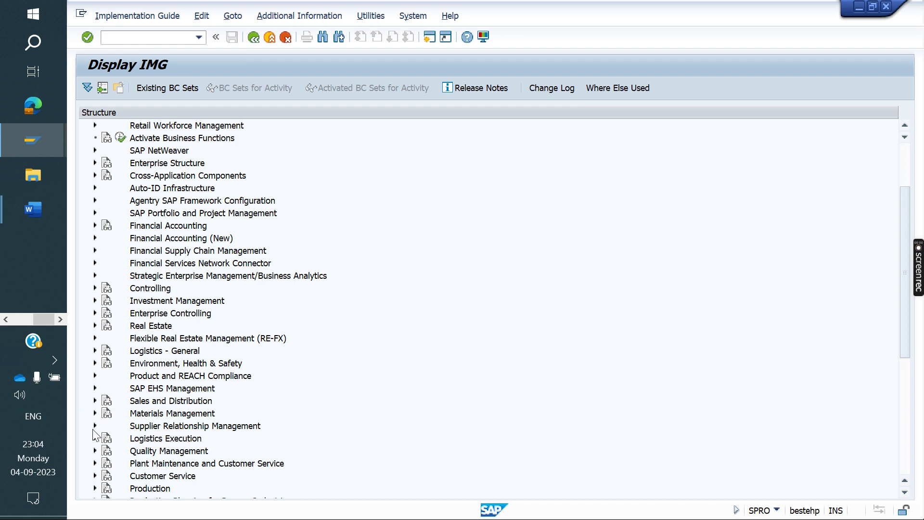
left_click(95, 438)
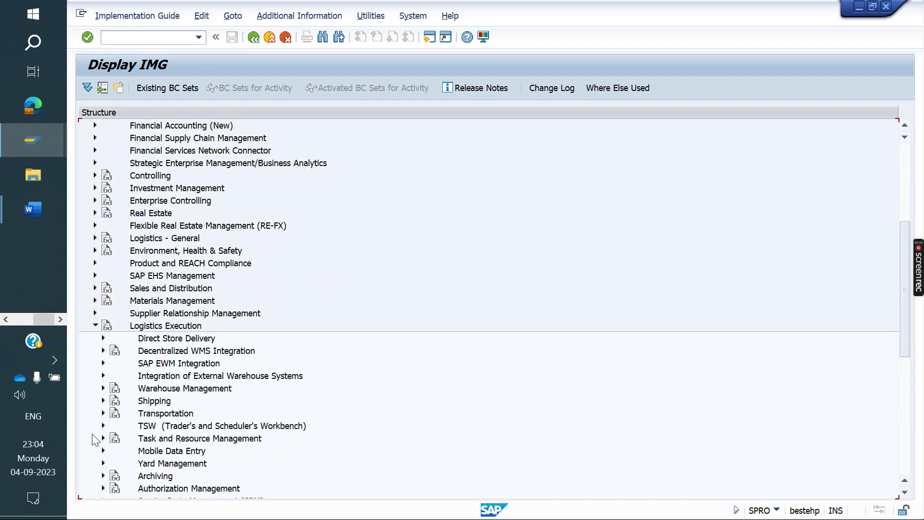
left_click(103, 401)
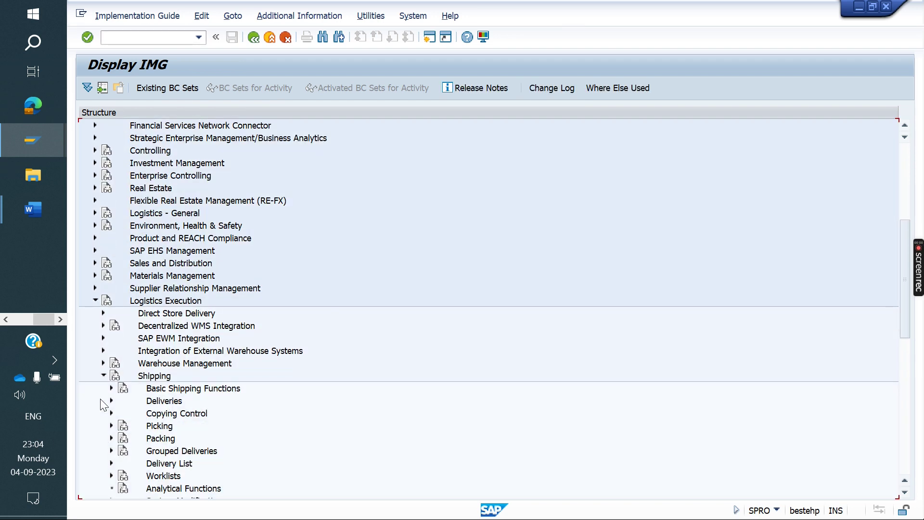
left_click(111, 401)
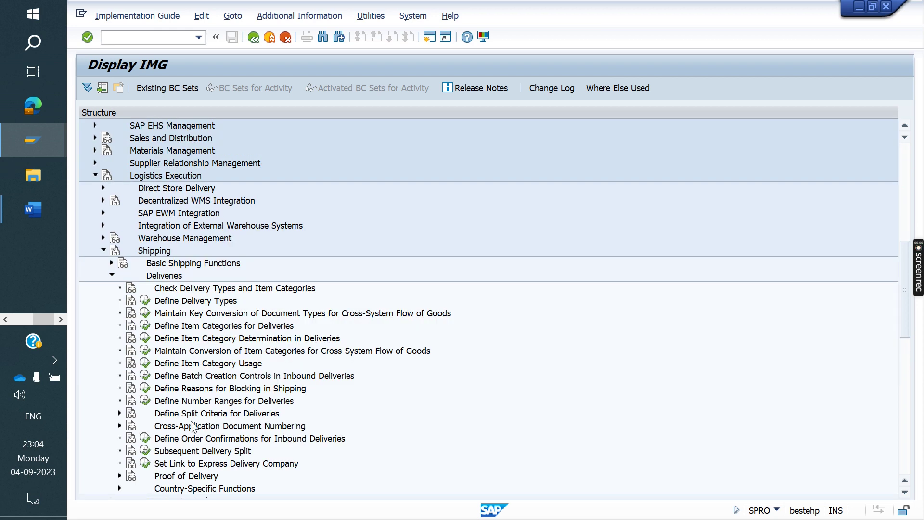
scroll(201, 435, "down", 3)
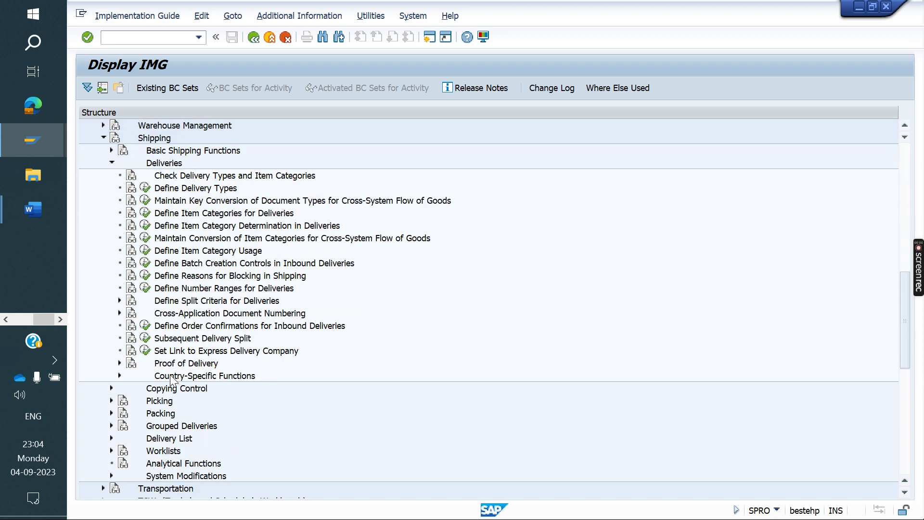
left_click(120, 364)
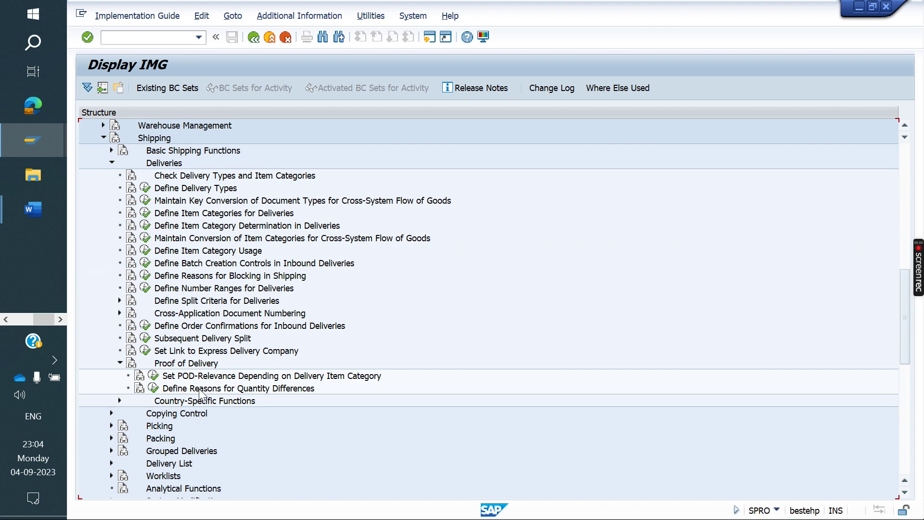
Flag delivery item category YOOR as POD-relevant with X, save, and go back.
left_click(152, 377)
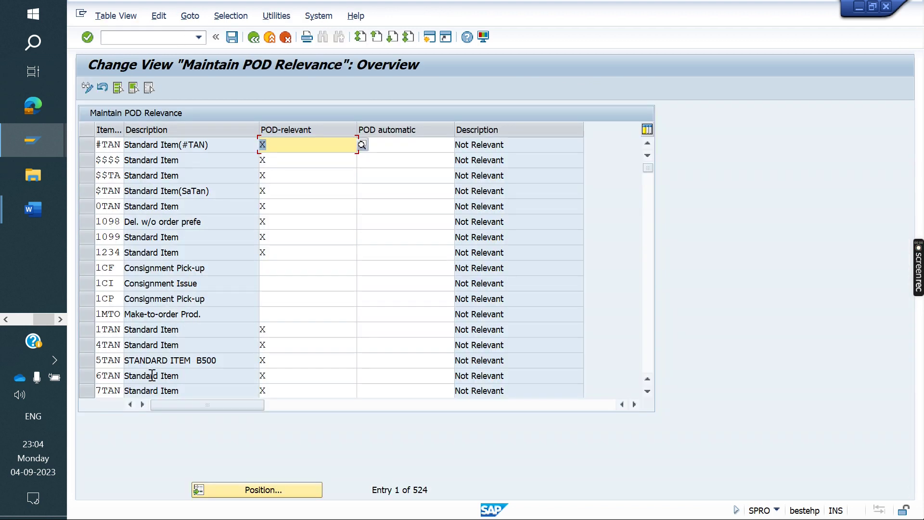
left_click(248, 491)
type("YOOR")
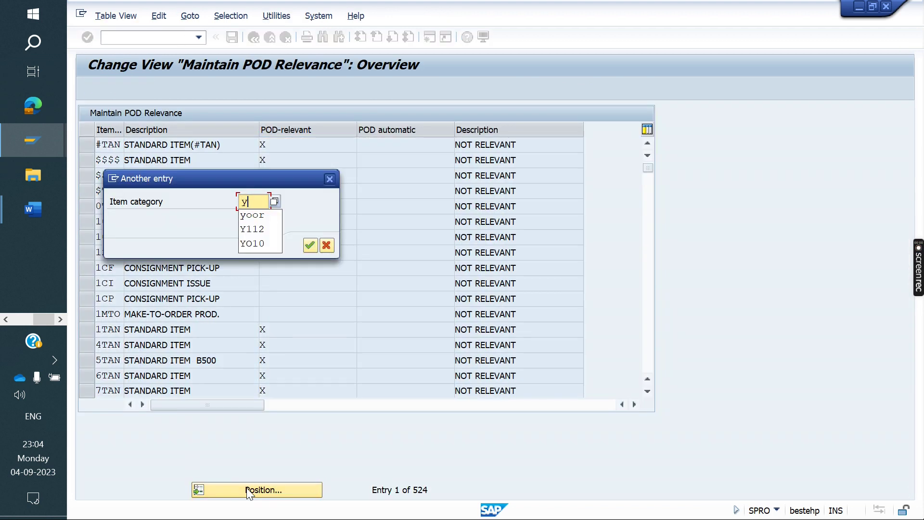
key("Return")
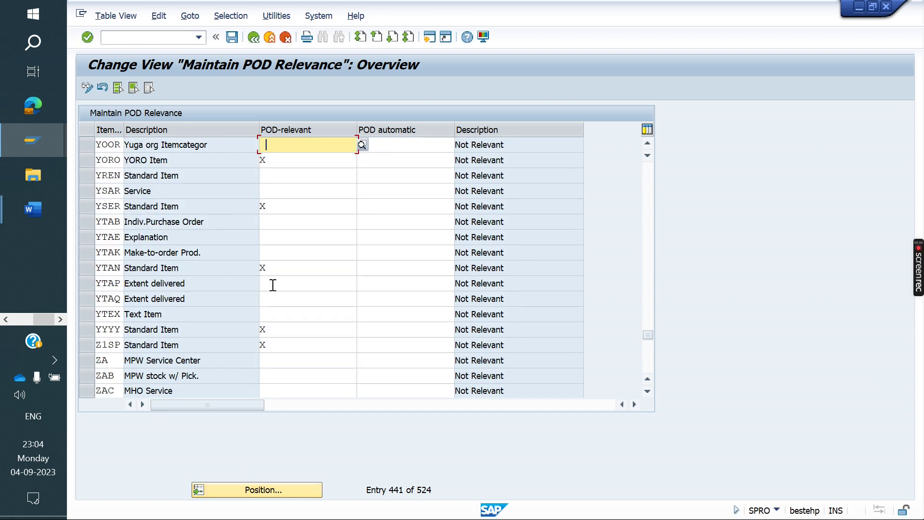
type("x")
key("Return")
left_click(232, 38)
left_click(252, 38)
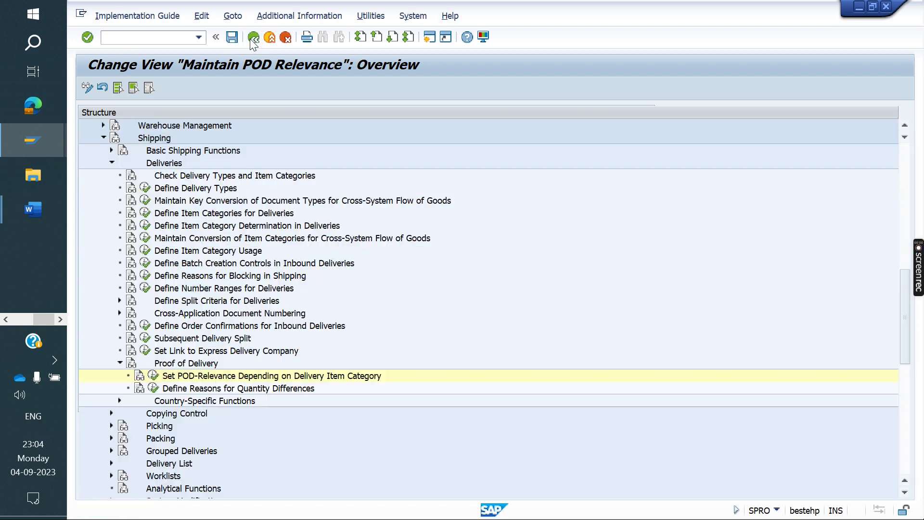
left_click(152, 389)
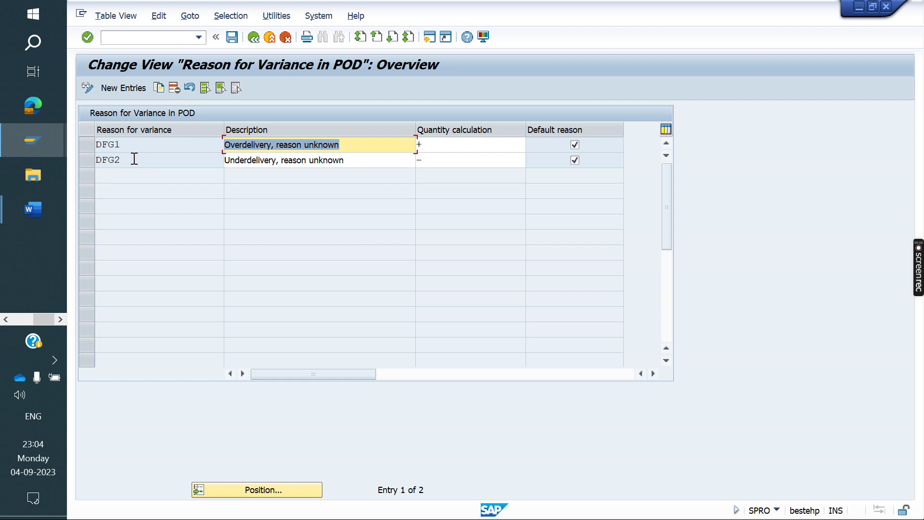
left_click(182, 160)
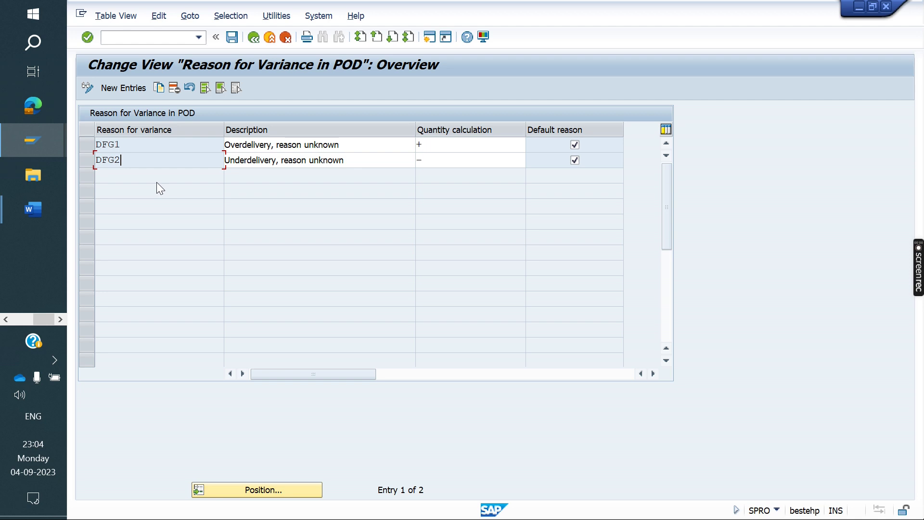
left_click(355, 146)
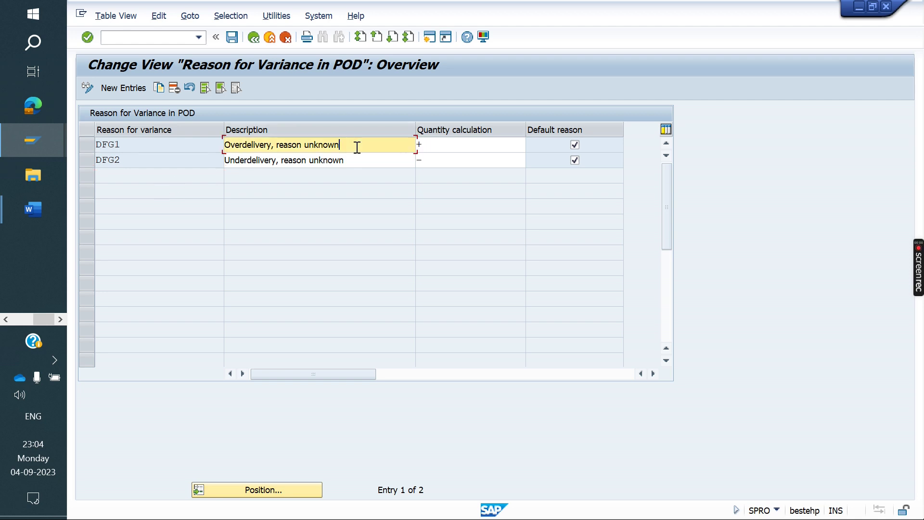
left_click(466, 143)
left_click(443, 159)
left_click_drag(357, 150, 213, 153)
left_click_drag(347, 159, 184, 170)
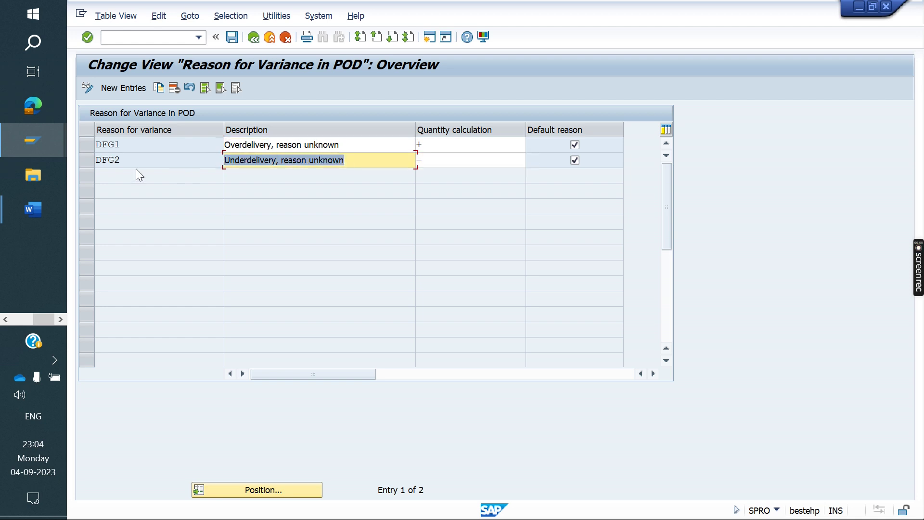
left_click(85, 145)
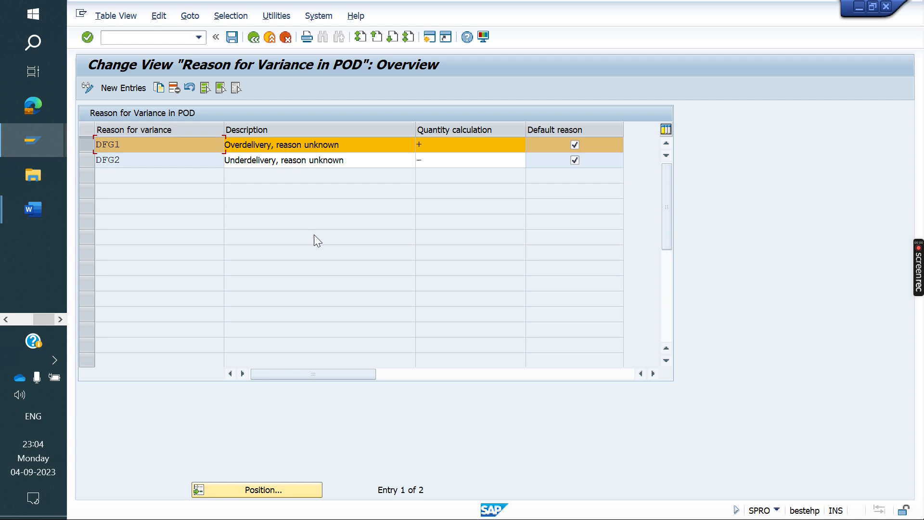
left_click(159, 87)
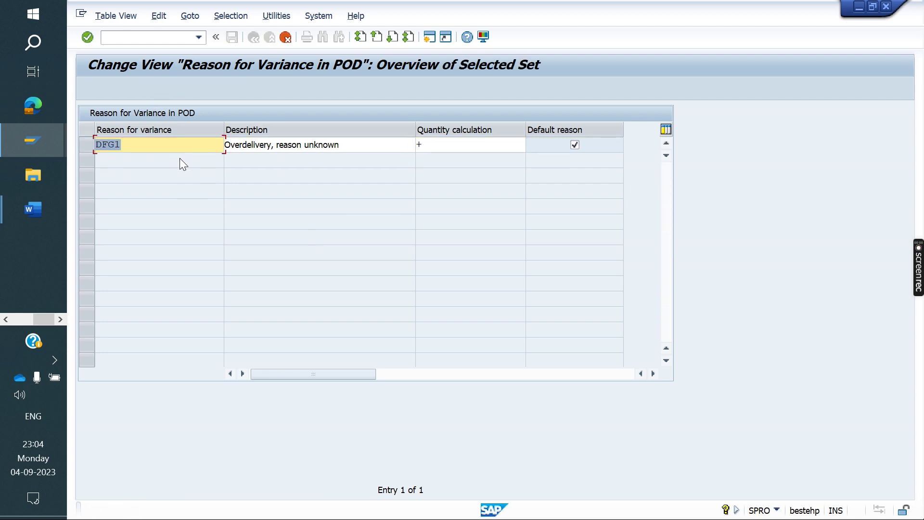
type("Z")
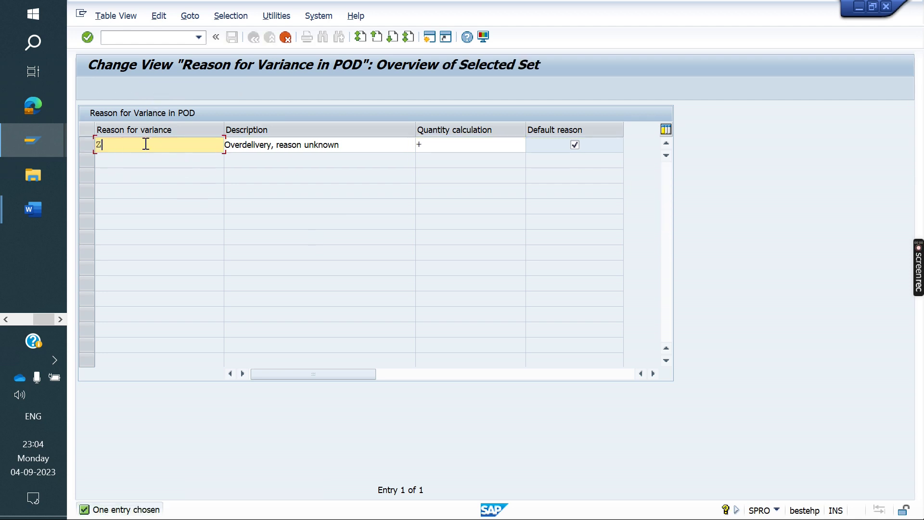
type("Y01")
key("Return")
key("Return")
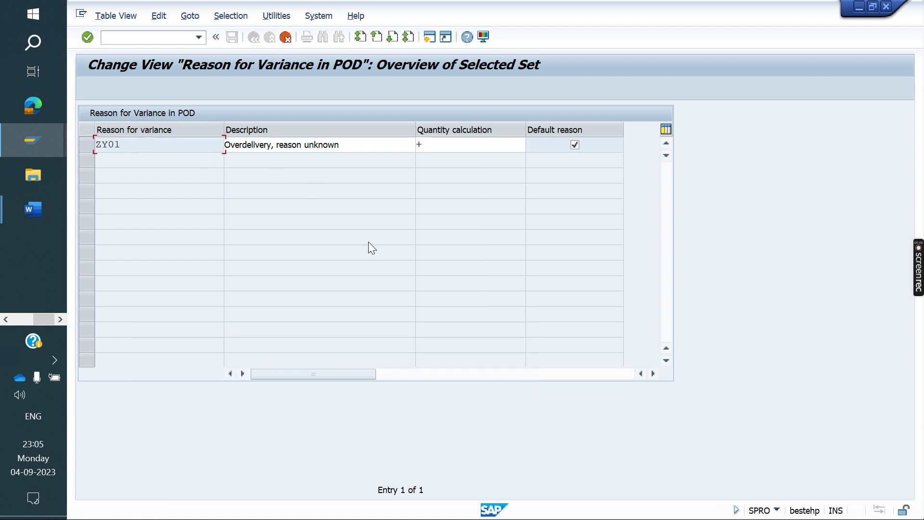
left_click_drag(365, 151, 165, 153)
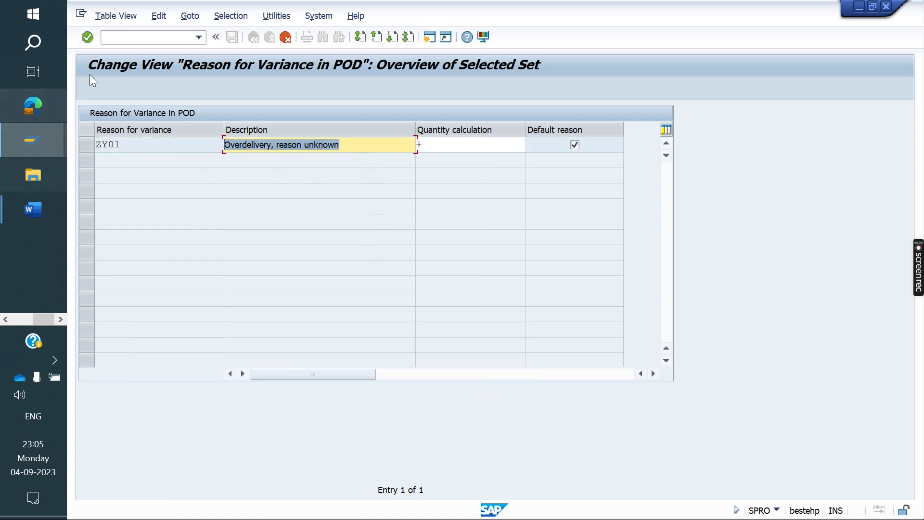
left_click(285, 38)
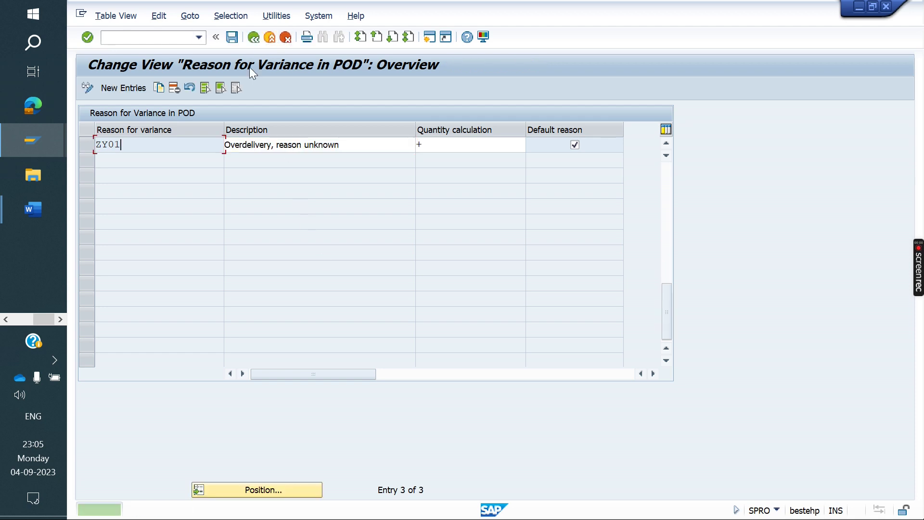
left_click(255, 40)
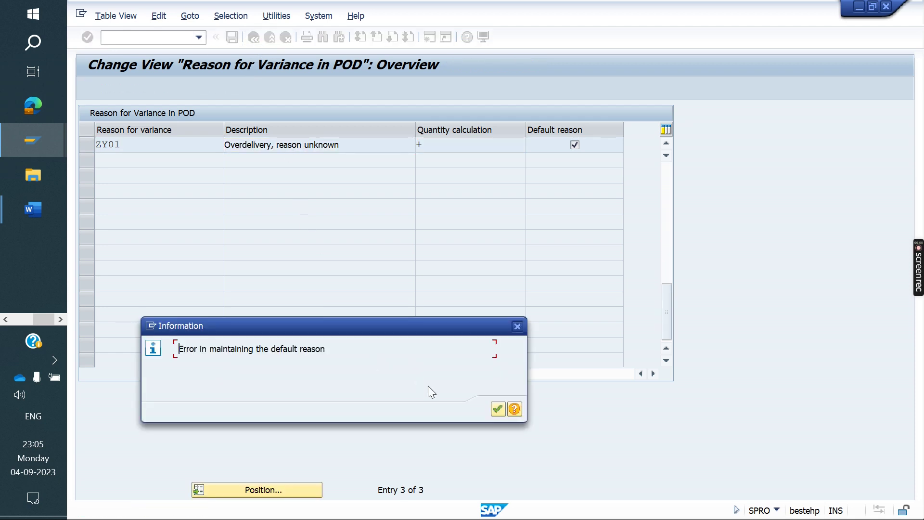
left_click(498, 410)
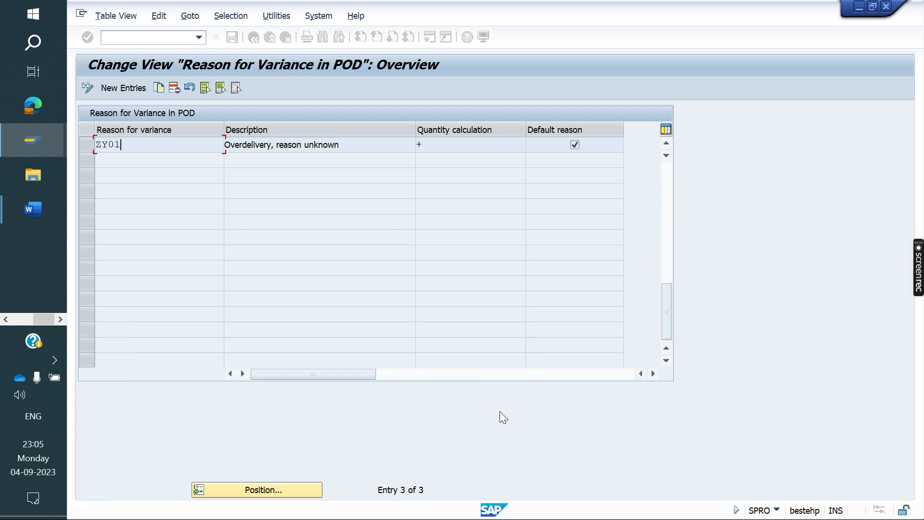
left_click(285, 38)
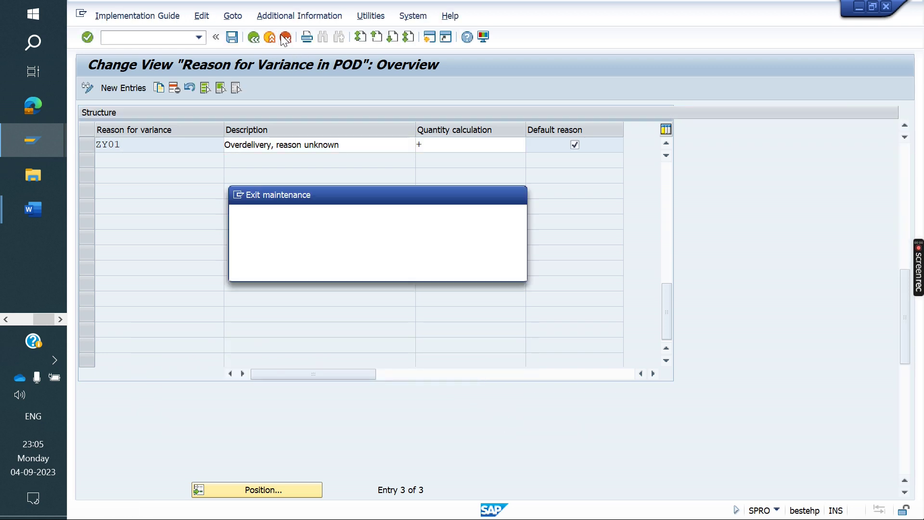
left_click(379, 268)
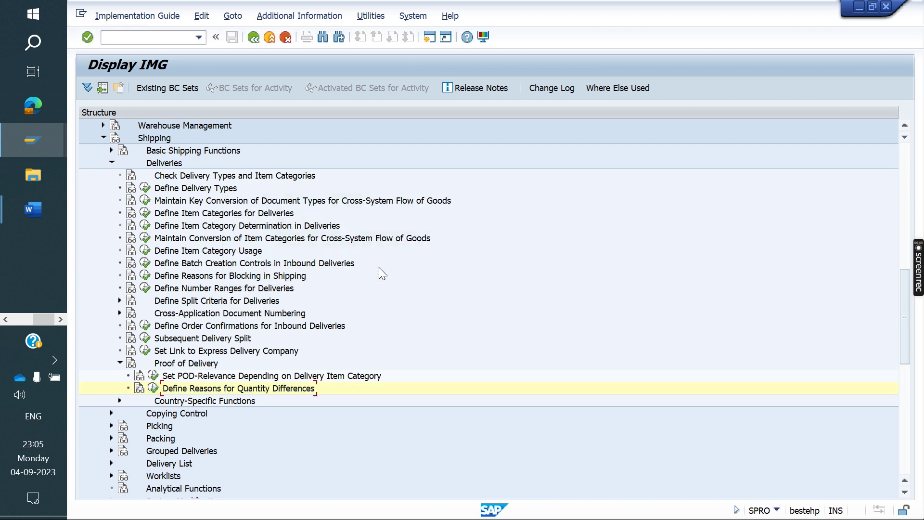
left_click(141, 38)
Open the rebate customer in XD02 at the sales area Shipping settings.
type("/NXD02")
key("Return")
key("Return")
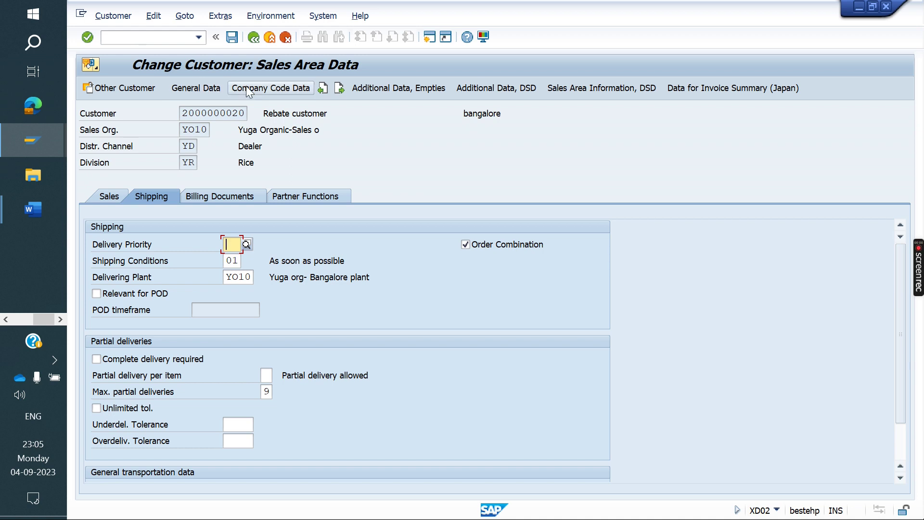
left_click(196, 88)
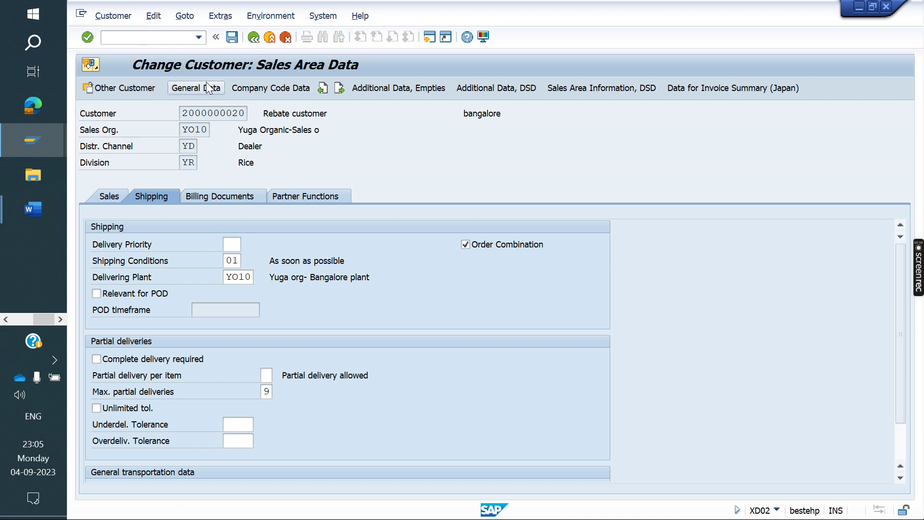
left_click(290, 90)
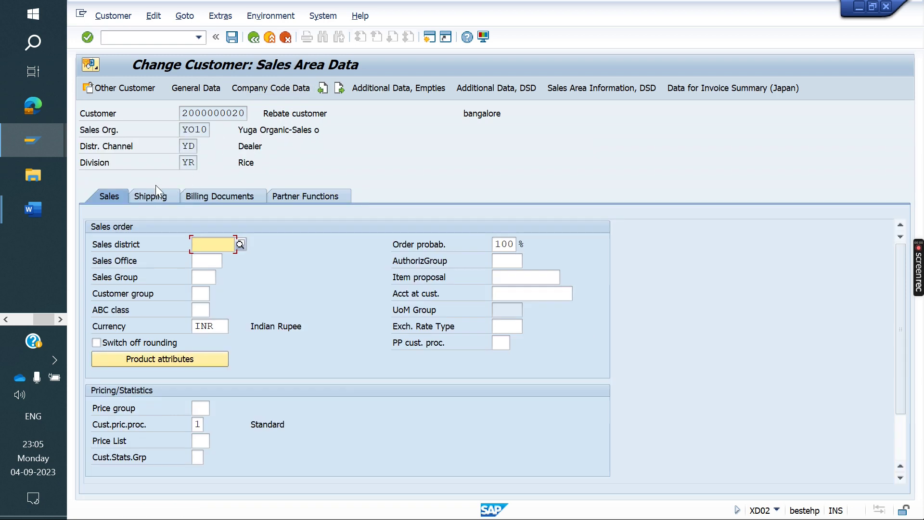
left_click(157, 198)
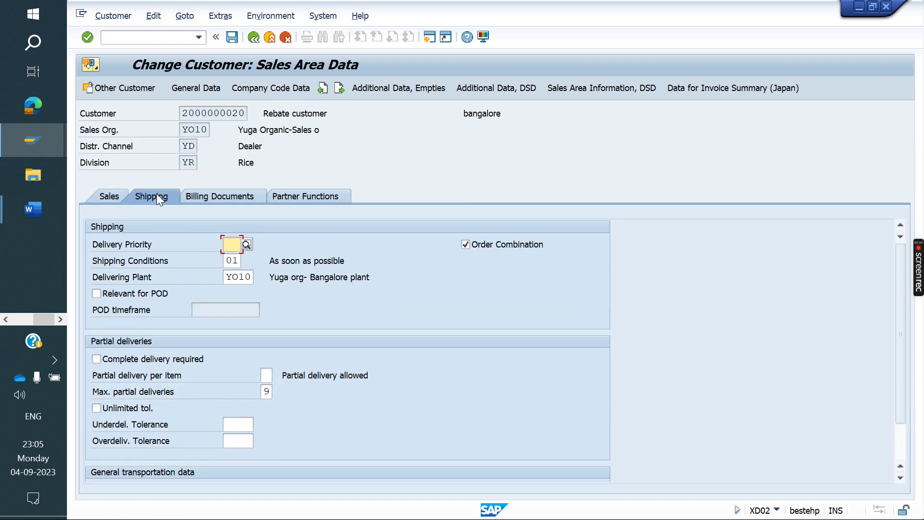
Tick Relevant for POD, set the POD timeframe to 1,00, and save the customer.
left_click(112, 295)
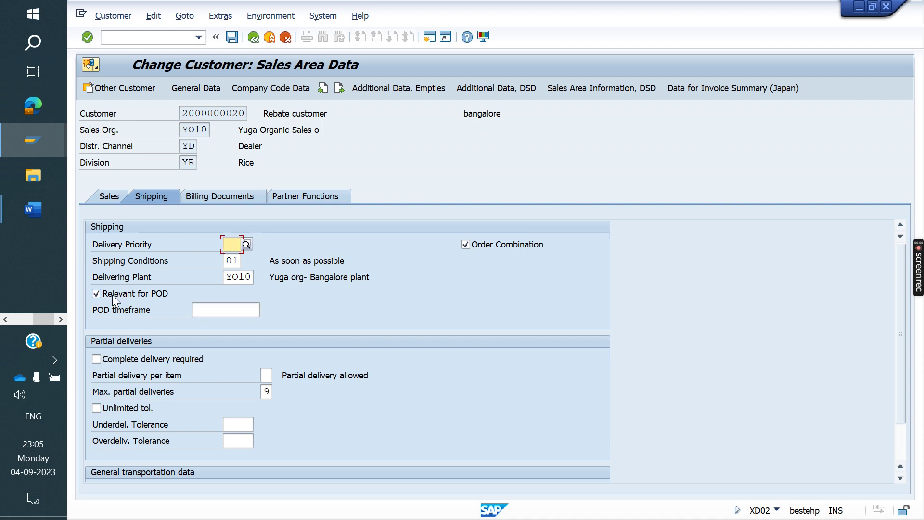
left_click(242, 311)
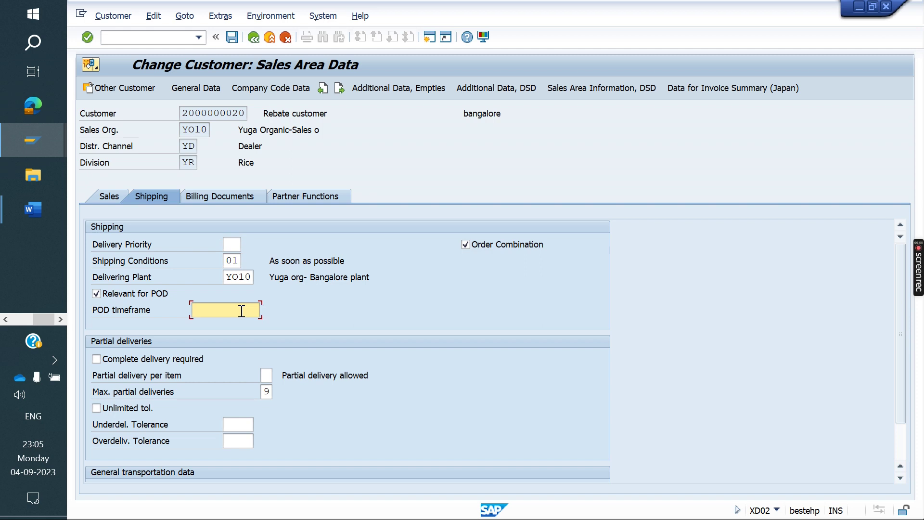
type("1")
key("Return")
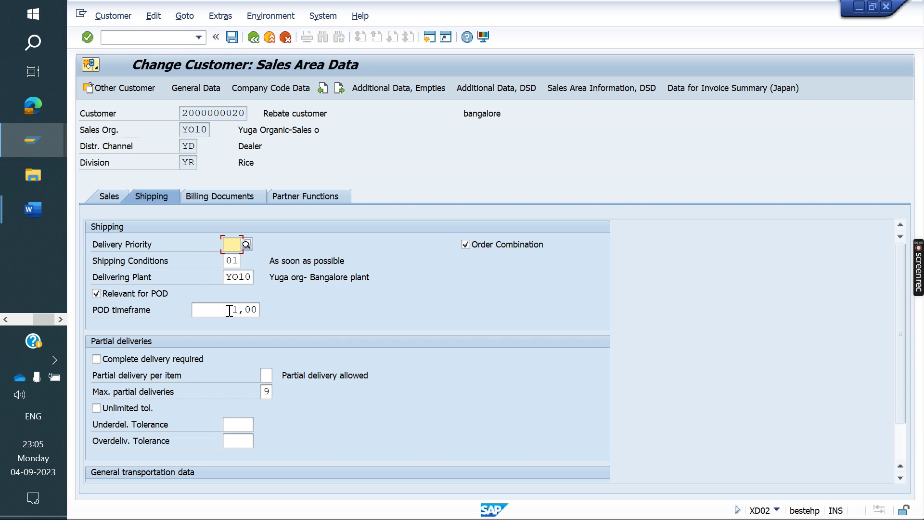
left_click_drag(227, 309, 322, 313)
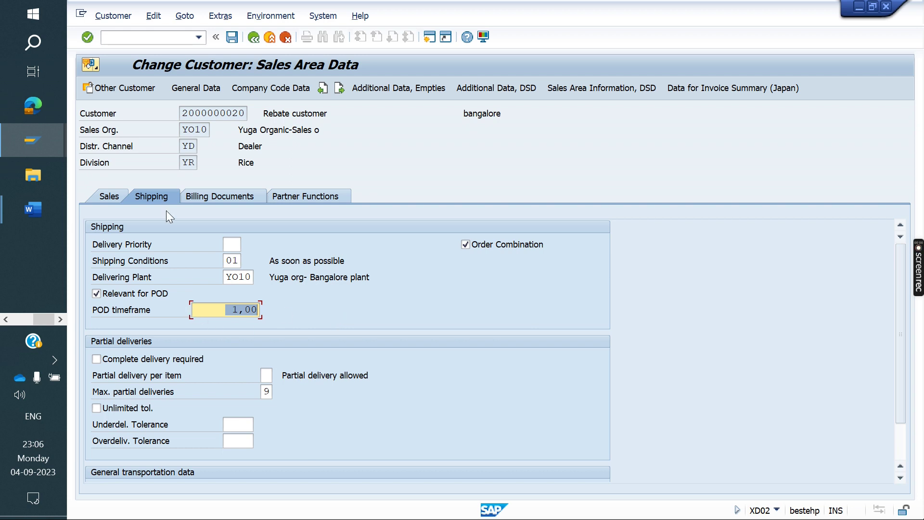
left_click(236, 38)
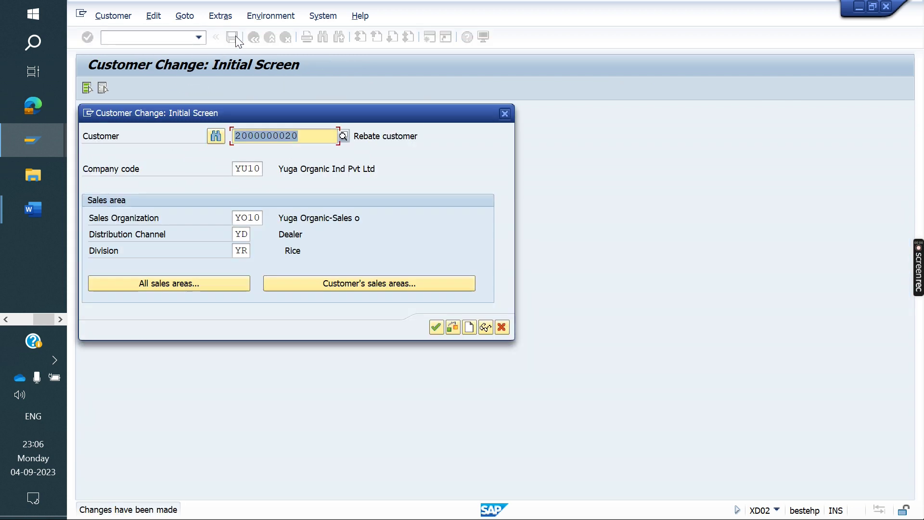
Close the Customer Change dialog and bring the Proof of Delivery notes forward.
left_click(505, 114)
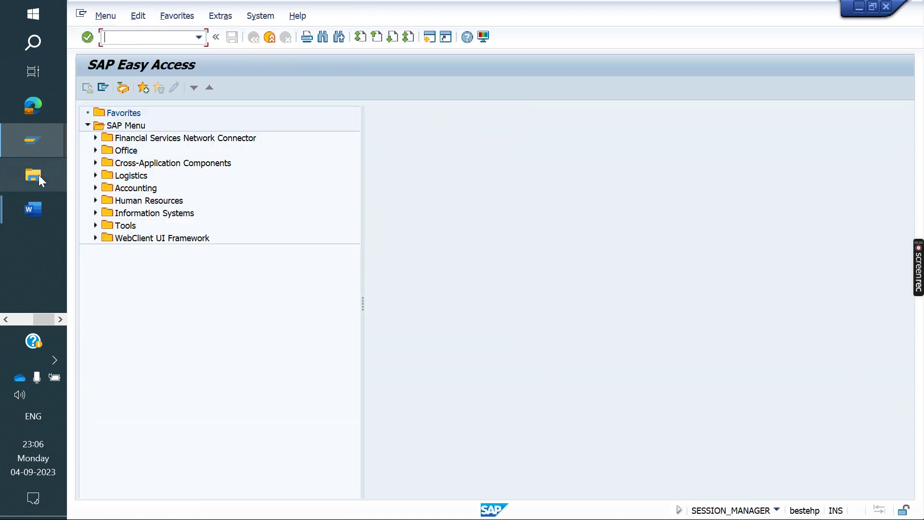
mouse_move(27, 138)
mouse_move(27, 219)
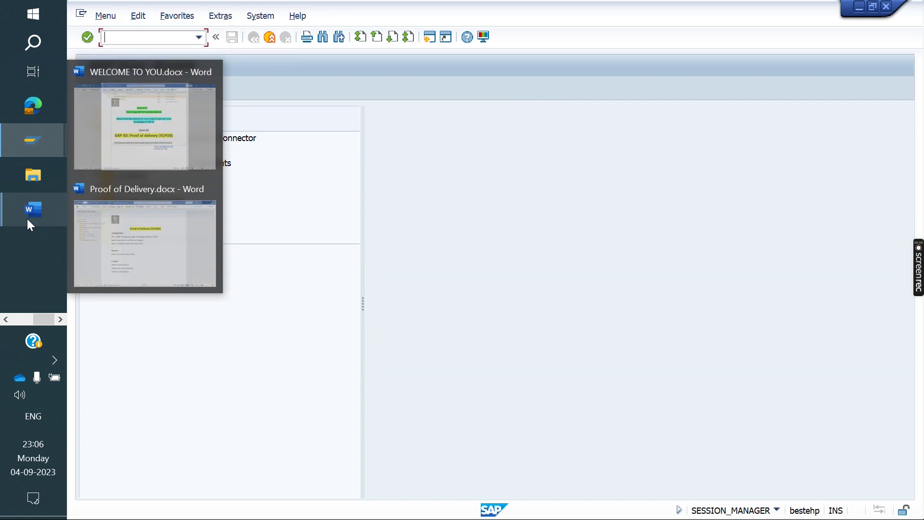
left_click(123, 256)
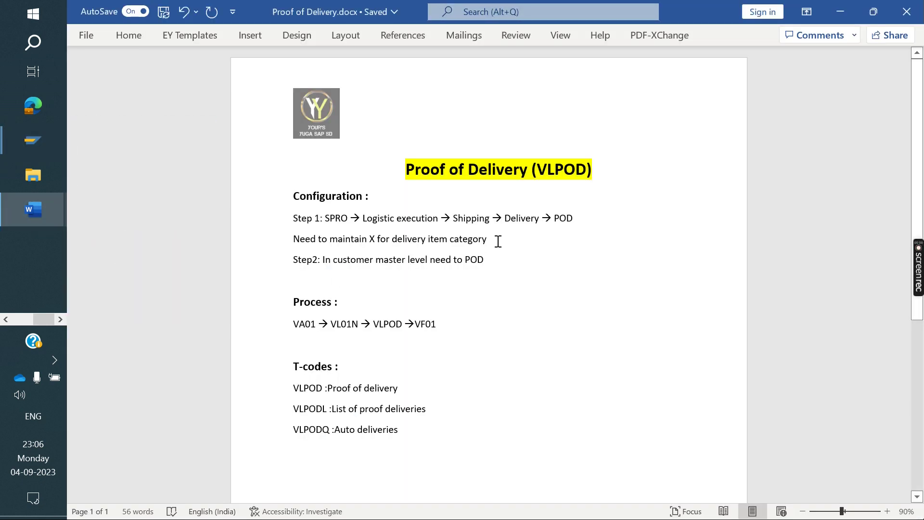
Highlight the Step 1 configuration and Step 2 customer master notes, then return to SAP Easy Access.
left_click_drag(502, 240, 287, 218)
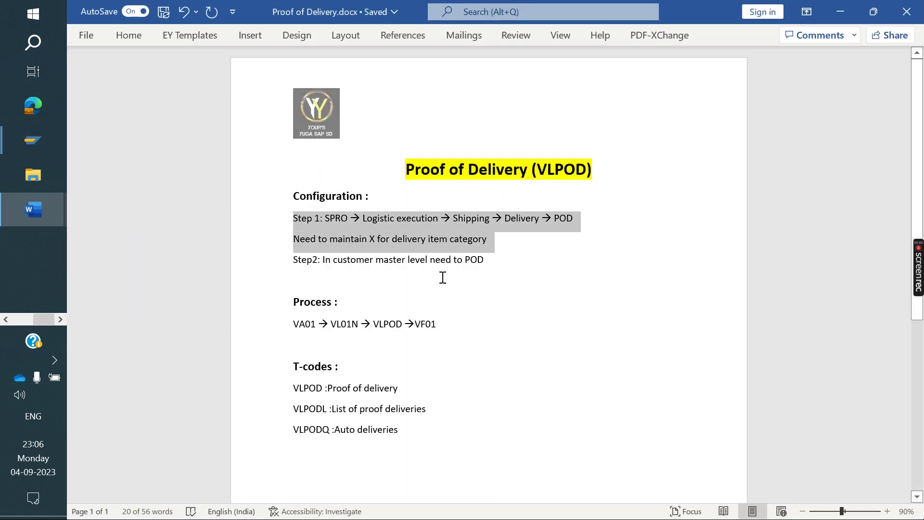
left_click_drag(497, 258, 299, 266)
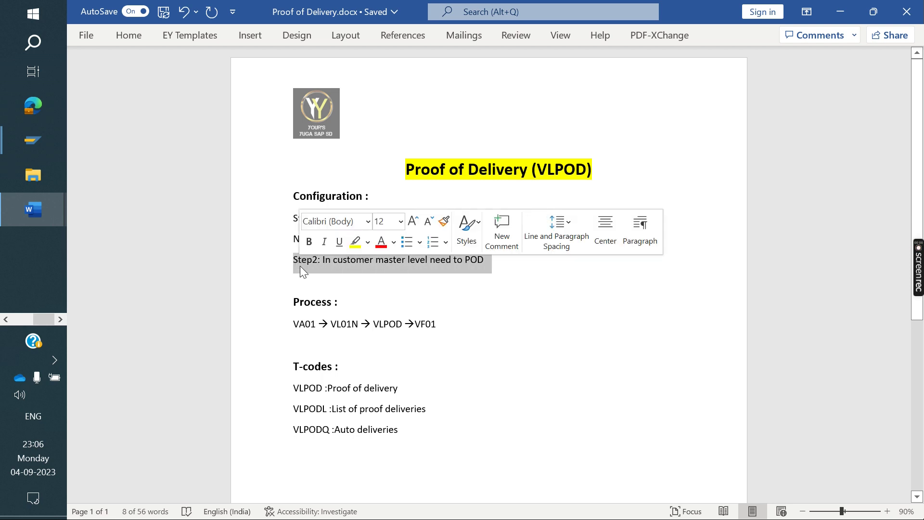
left_click(415, 287)
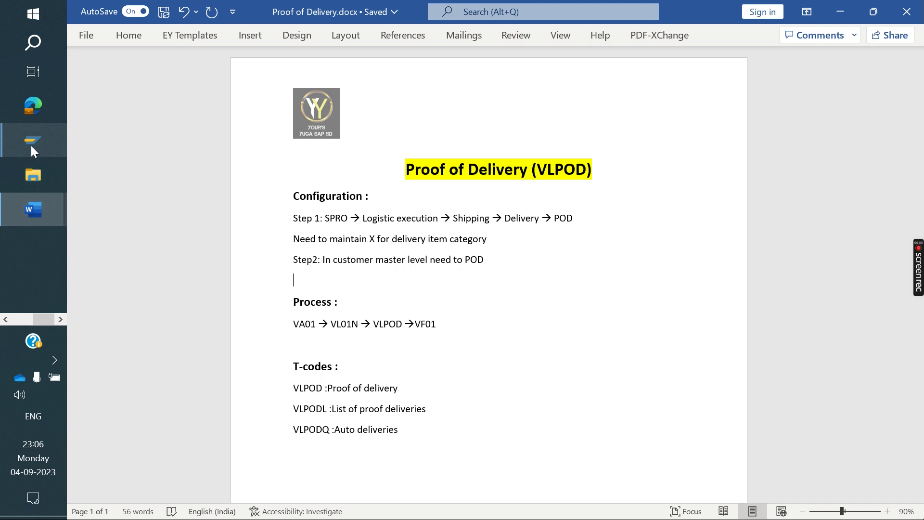
mouse_move(31, 146)
left_click(127, 215)
Create a VA01 order for 3 of material 50065562 and save it with a delivery.
type("VA01")
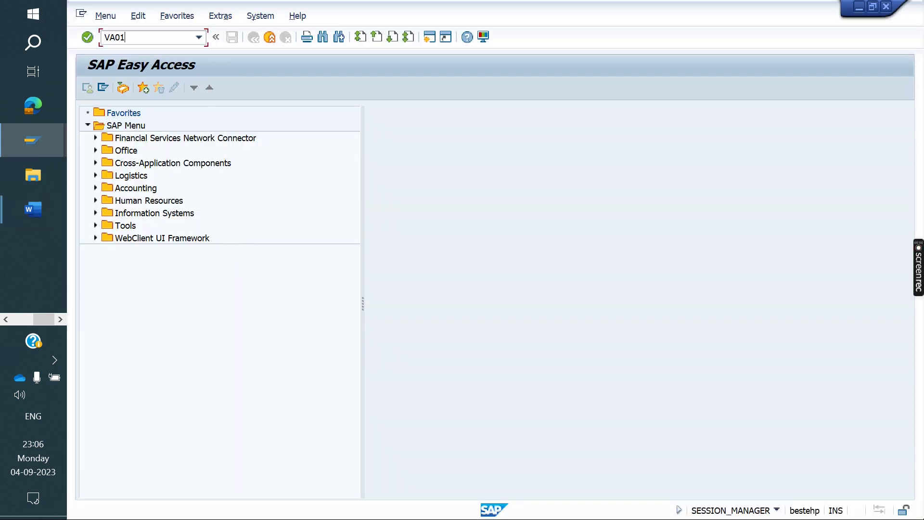
key("Return")
key("Return")
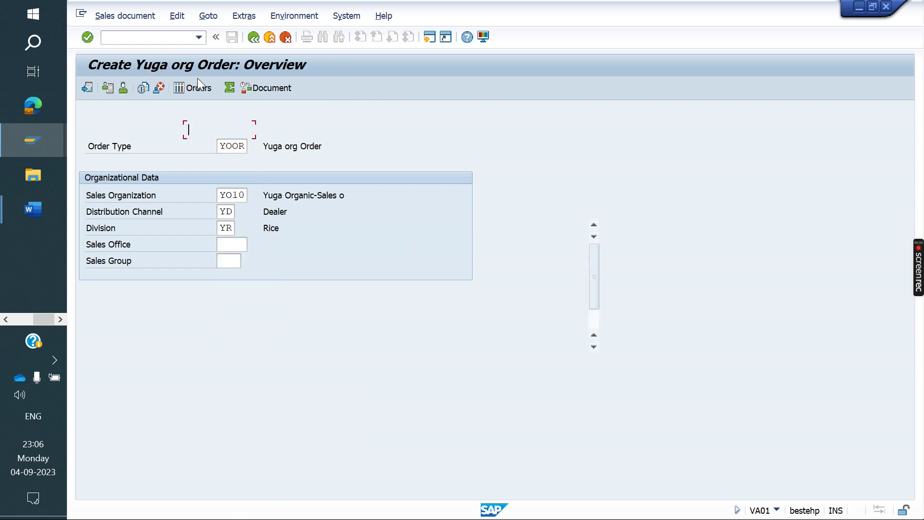
key("Down")
key("Return")
key("Down")
key("Down")
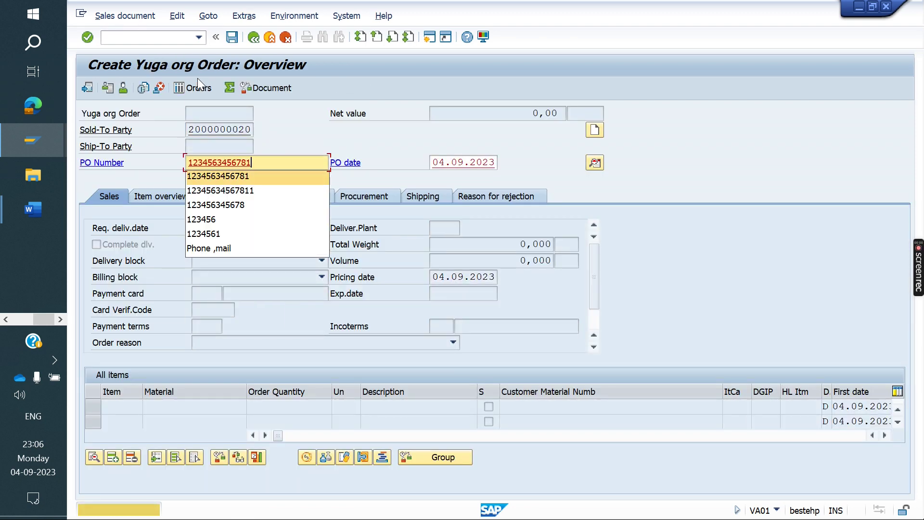
key("Return")
key("Return")
key("Down")
key("Down")
key("Return")
key("Return")
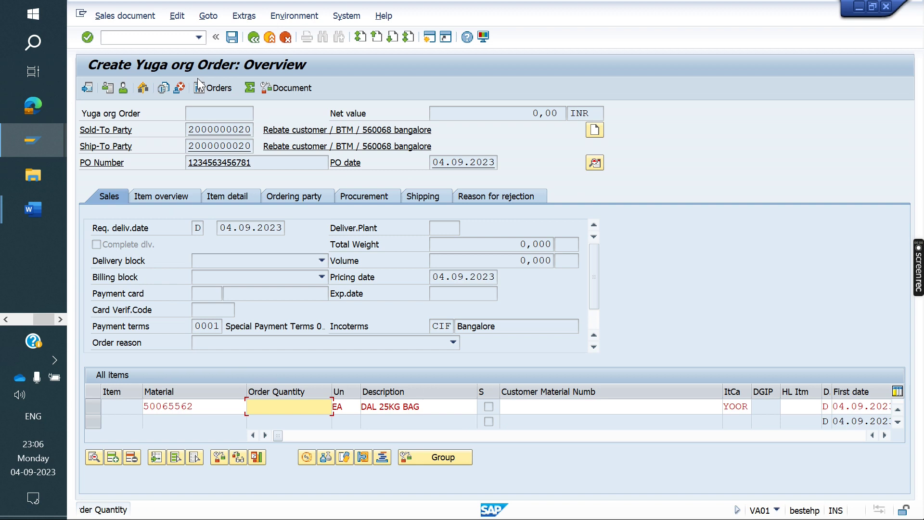
type("3")
key("Return")
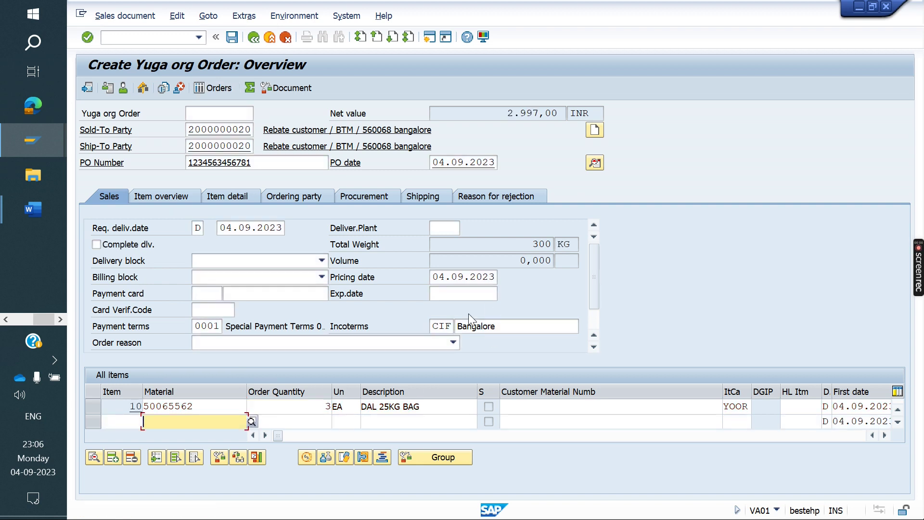
left_click(121, 17)
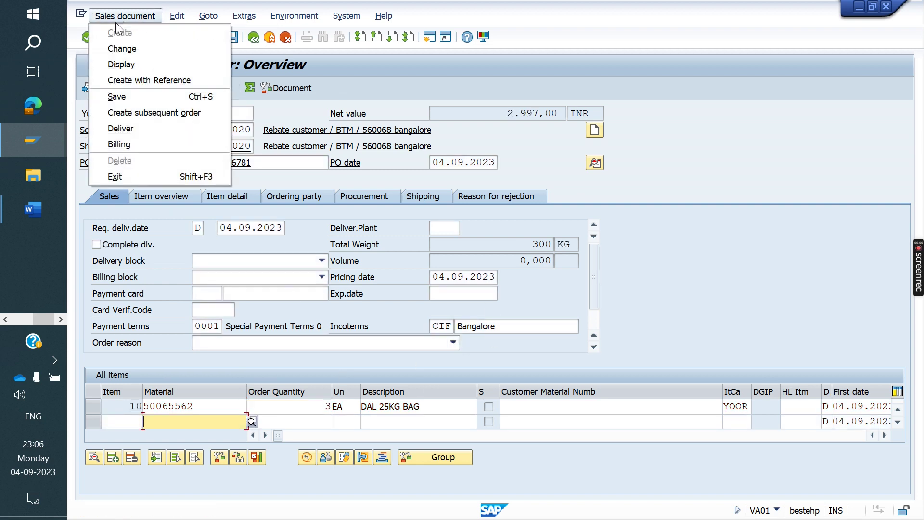
left_click(136, 123)
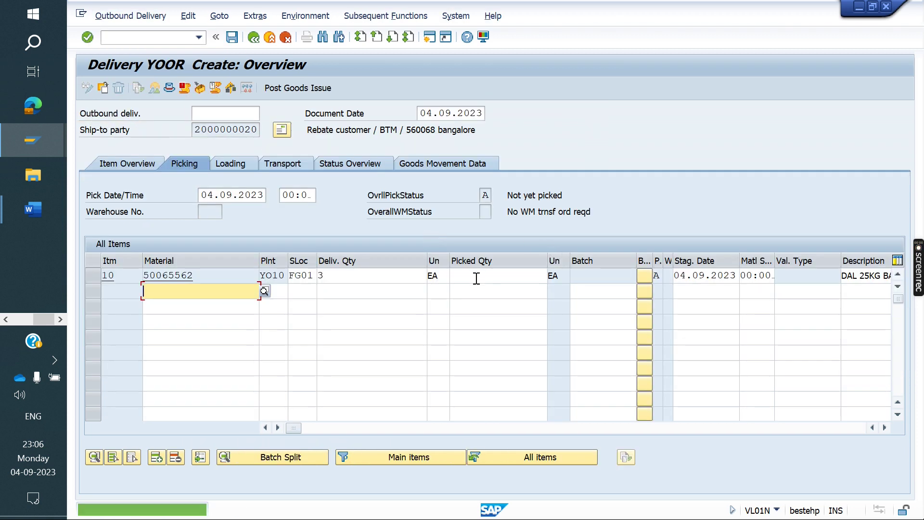
Pick 3 units on item 10 and add KY as the delivery's agent partner.
left_click(476, 279)
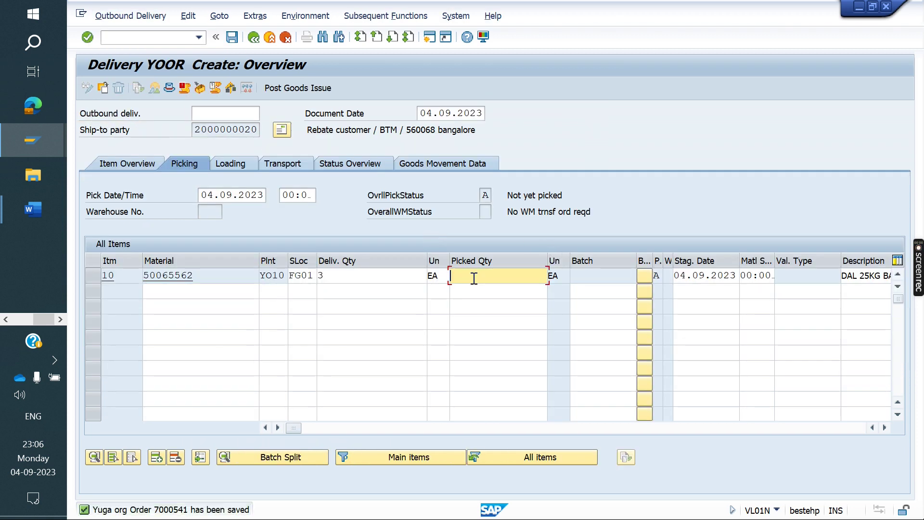
type("3")
key("Return")
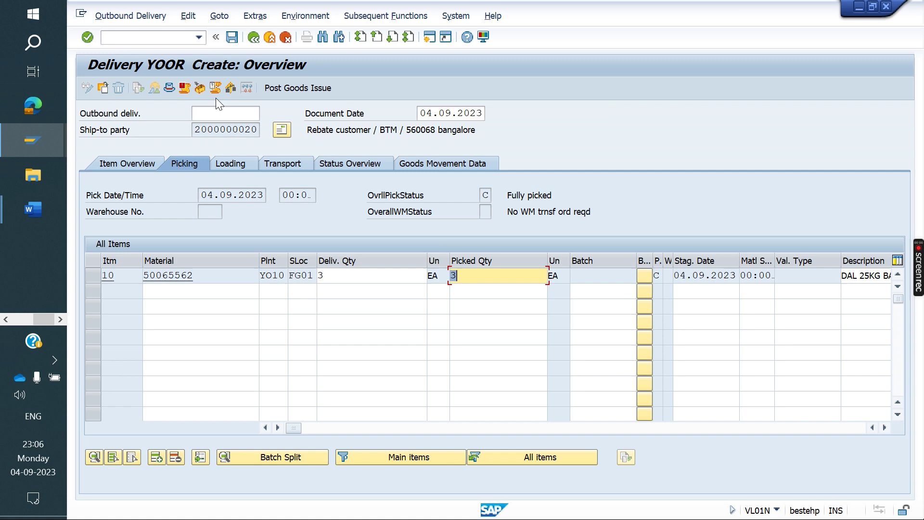
left_click(170, 88)
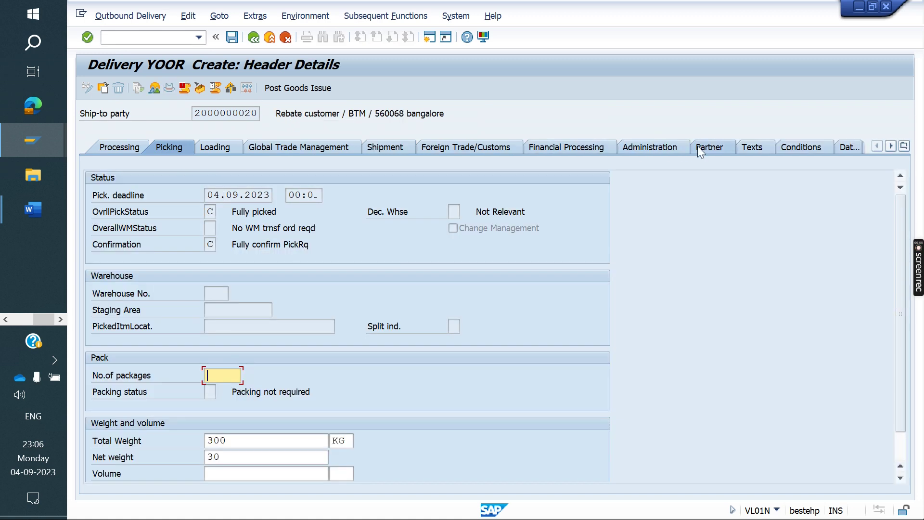
left_click(711, 146)
left_click(255, 258)
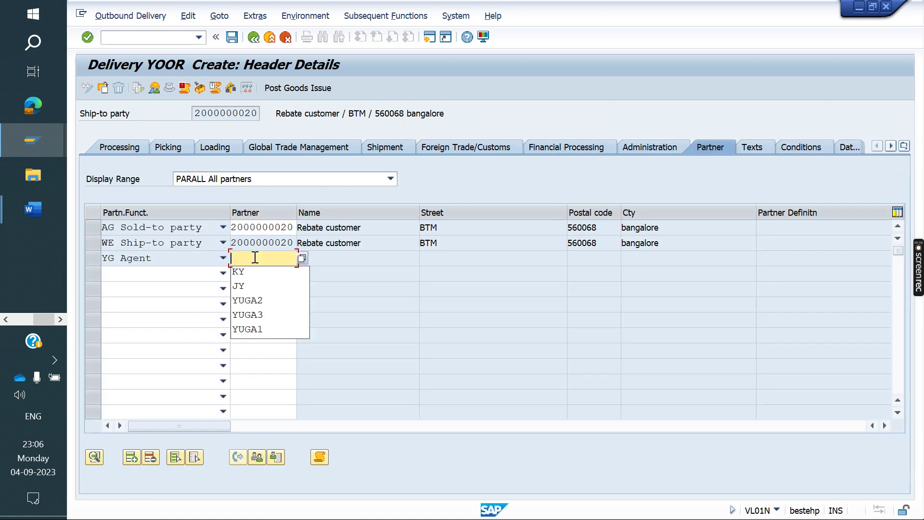
left_click(238, 271)
key("Return")
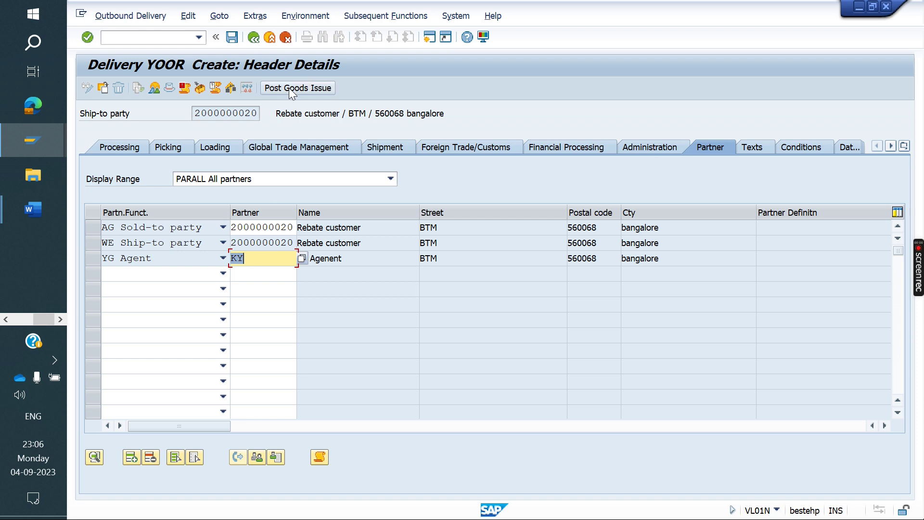
Post goods issue to save delivery 7200238, then go to VF01 billing for it.
left_click(289, 88)
left_click(140, 37)
type("/NVF01")
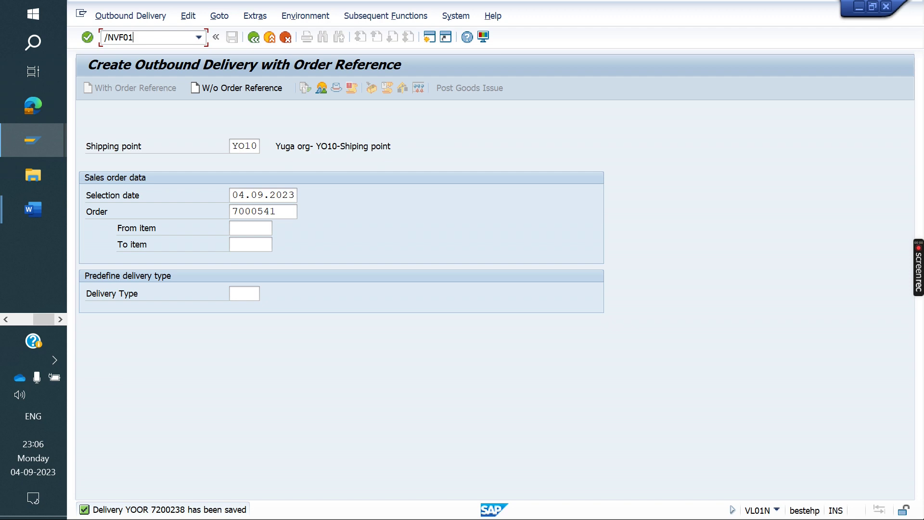
key("Return")
key("Return")
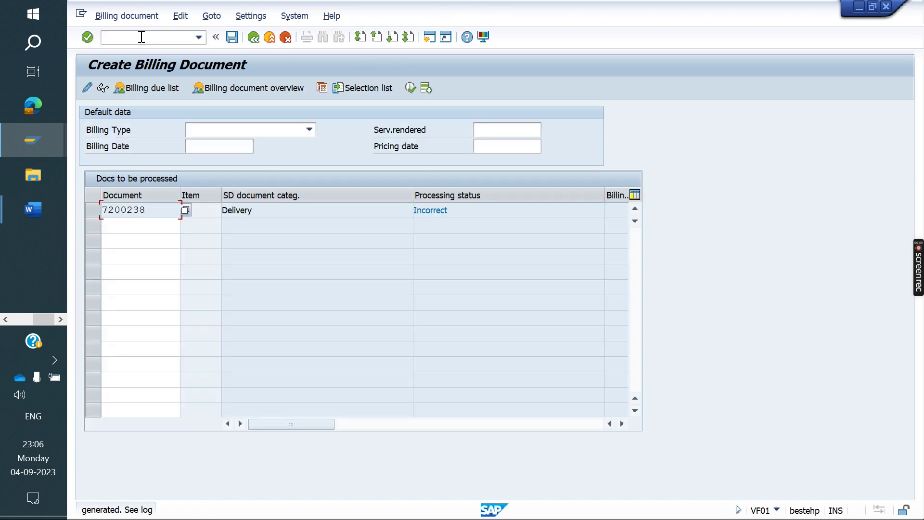
Read the billing log's incomplete-POD error, then open VLPOD for delivery 7200238.
left_click(181, 16)
left_click(212, 65)
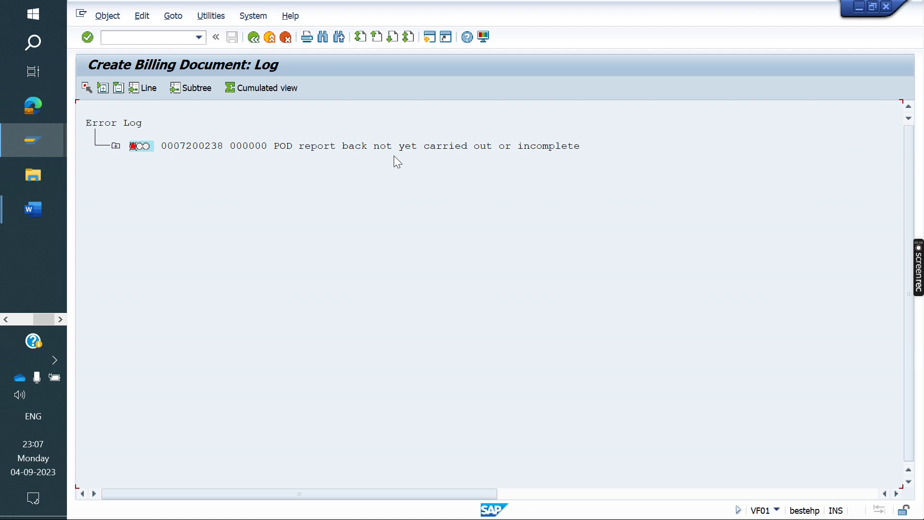
left_click(132, 37)
type("/NVLPOD")
key("Return")
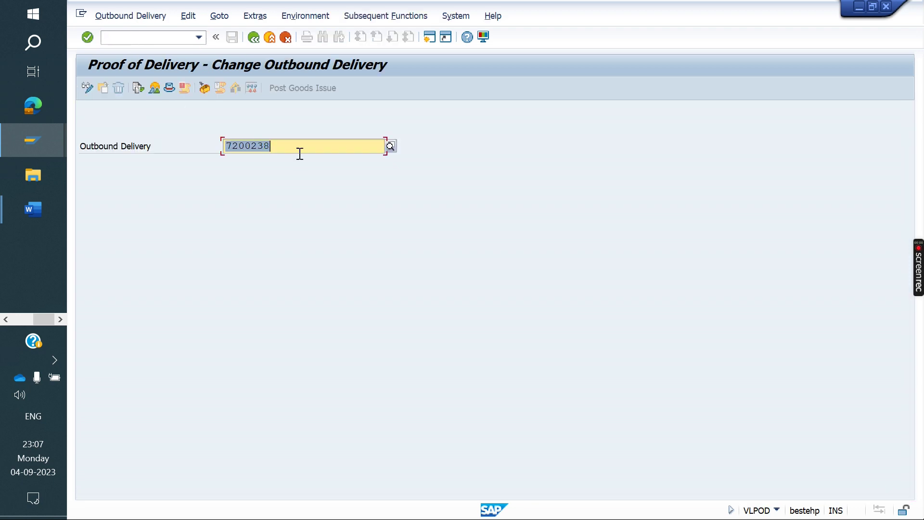
Confirm delivery 7200238's proof of delivery at the full quantity of 3 and save it.
key("Return")
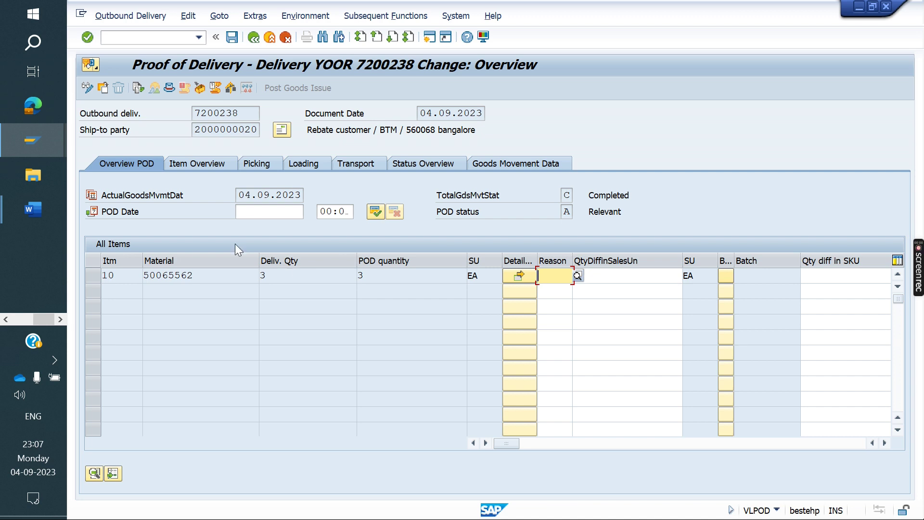
left_click(375, 211)
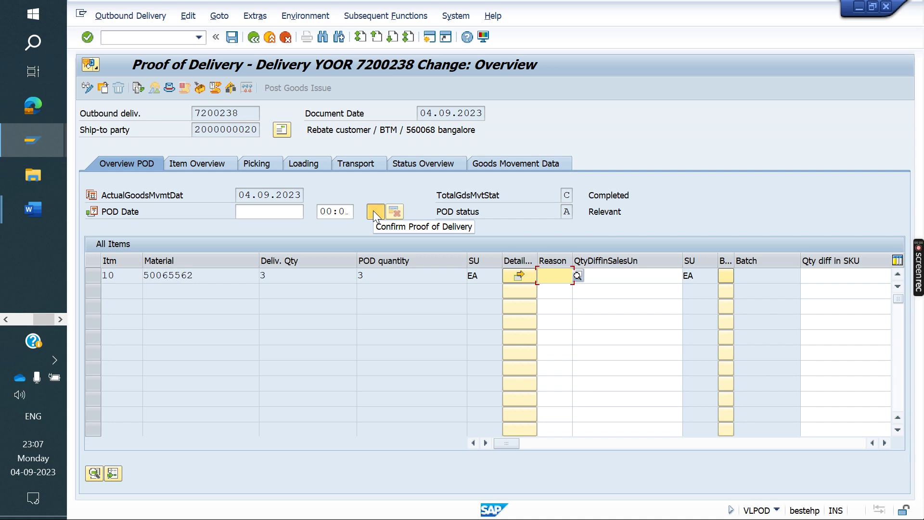
left_click(232, 37)
Start billing for the delivery with transaction /NVF01.
left_click(151, 39)
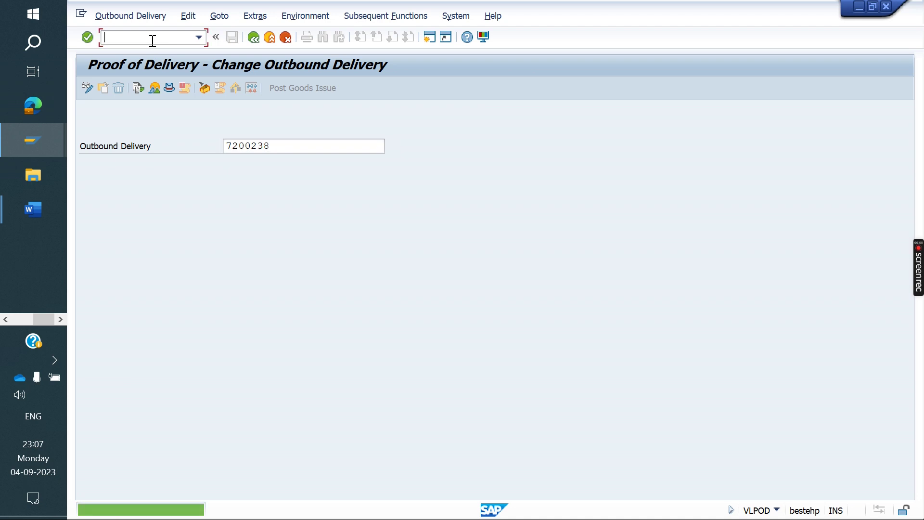
type("/NVF01")
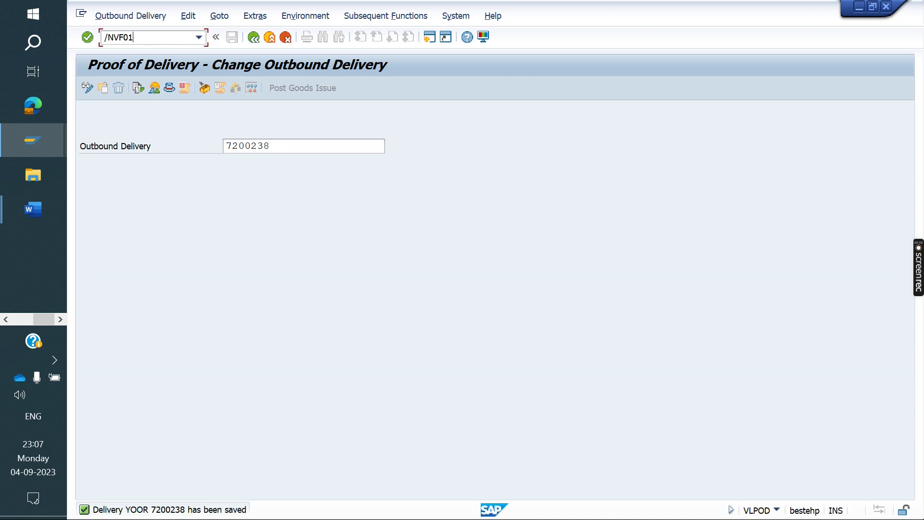
key("Return")
key("Return")
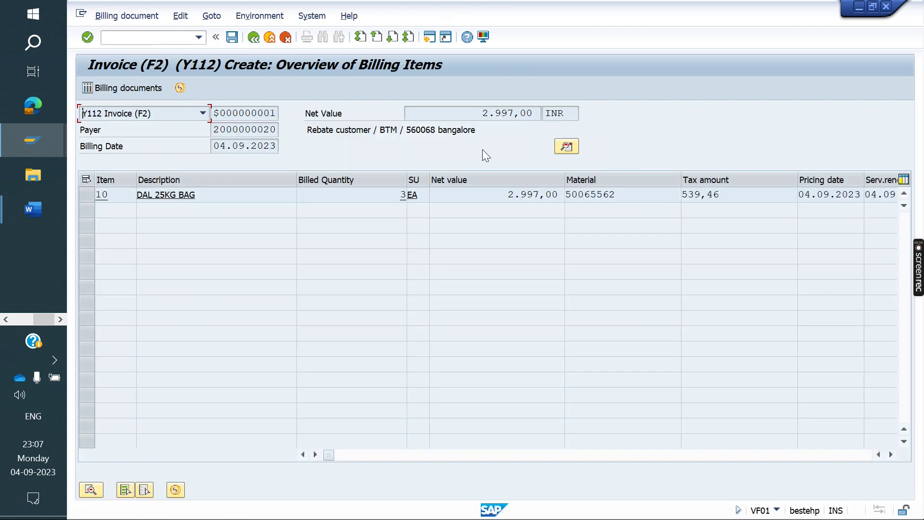
Check the billed quantity of 3 and save invoice 90041731 worth 2.997,00 INR.
left_click(347, 199)
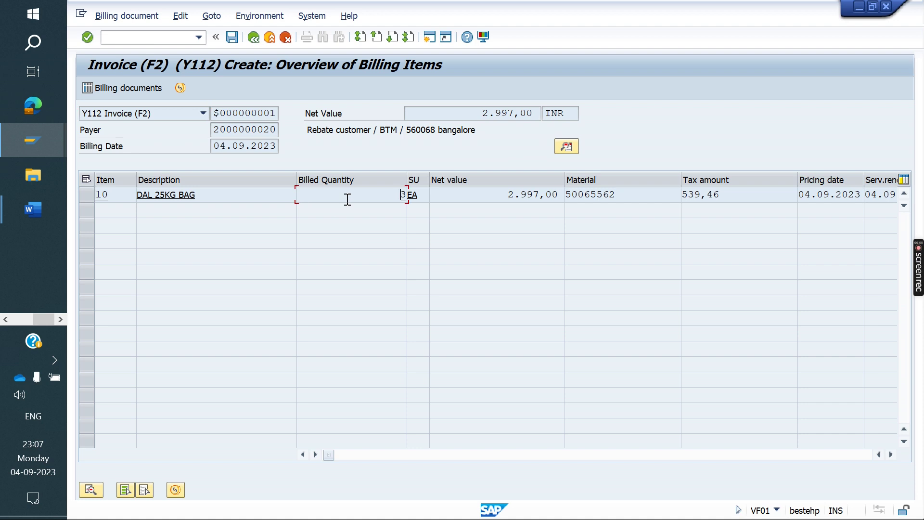
left_click(232, 37)
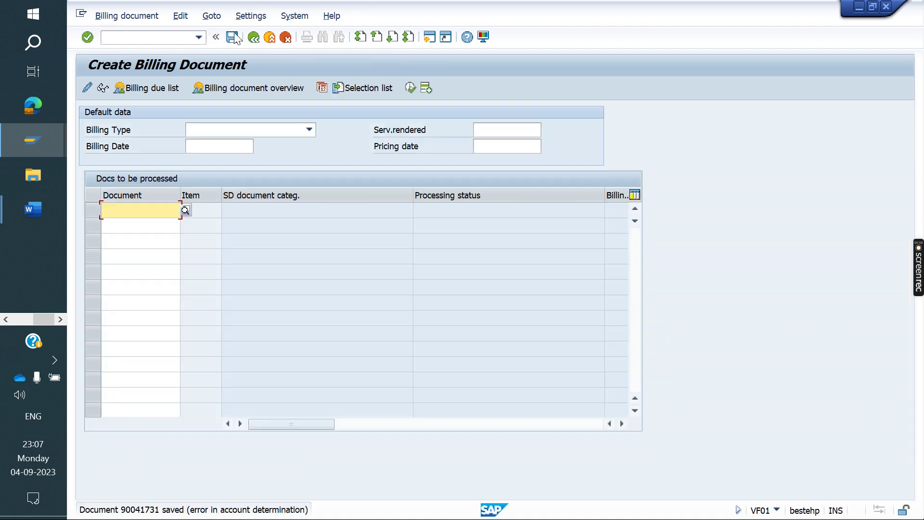
left_click(161, 39)
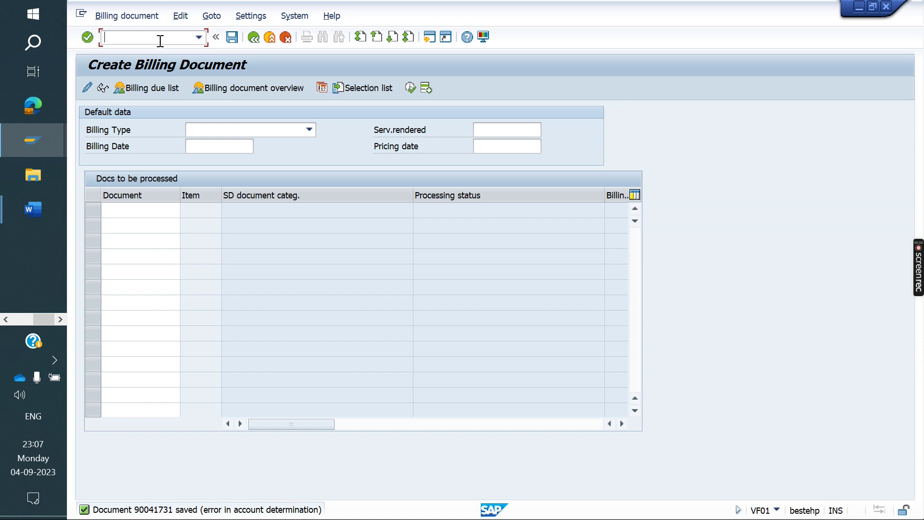
In VA01, enter sold-to, PO number and material 50065562 with quantity 3.
type("/NVA01")
key("Return")
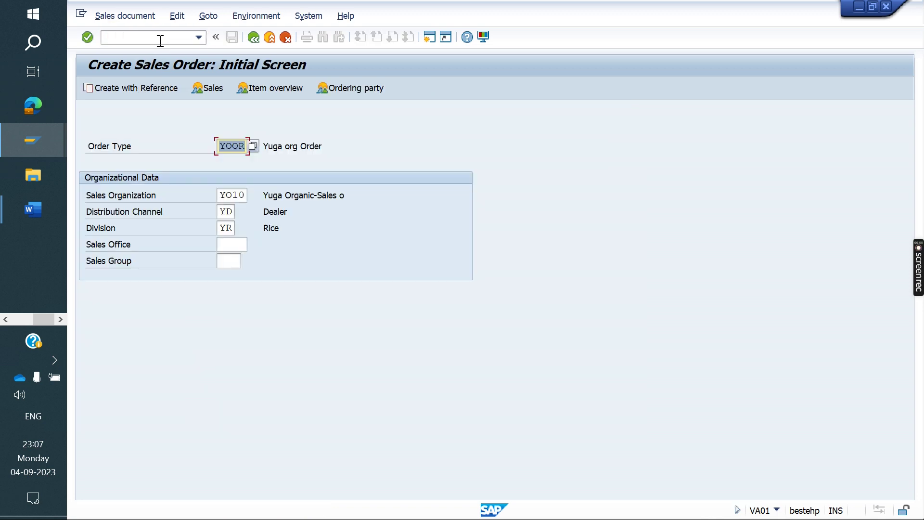
key("Return")
key("Return")
key("Tab")
key("Tab")
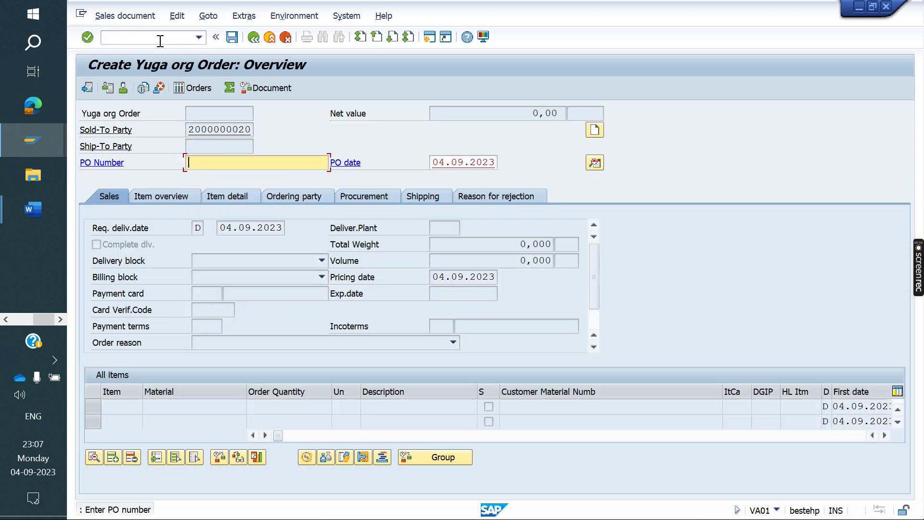
key("Return")
key("Return")
key("Down")
key("Return")
key("Return")
type("3")
key("Return")
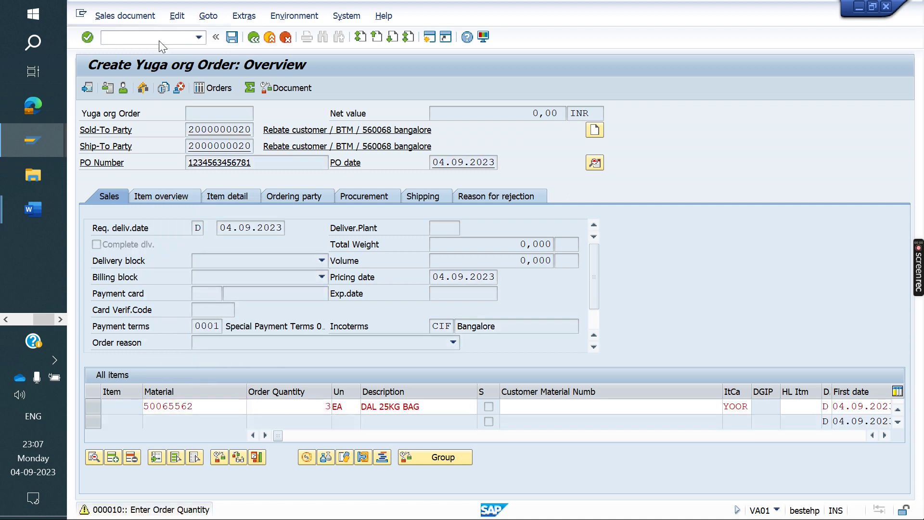
Save order 7000542 and create its delivery via Sales document > Deliver.
left_click(136, 19)
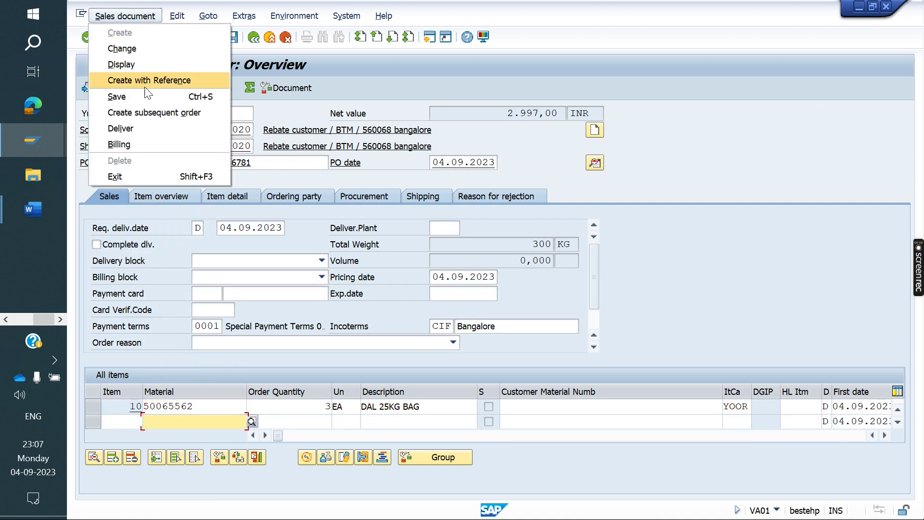
left_click(152, 124)
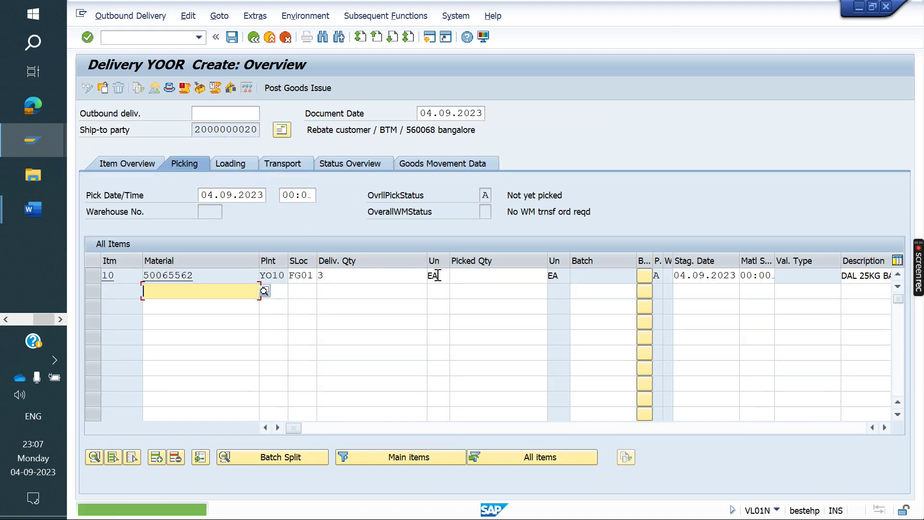
left_click(456, 276)
Pick item 10 fully at 3, add KY as Agent partner, and post goods issue.
type("3")
key("Return")
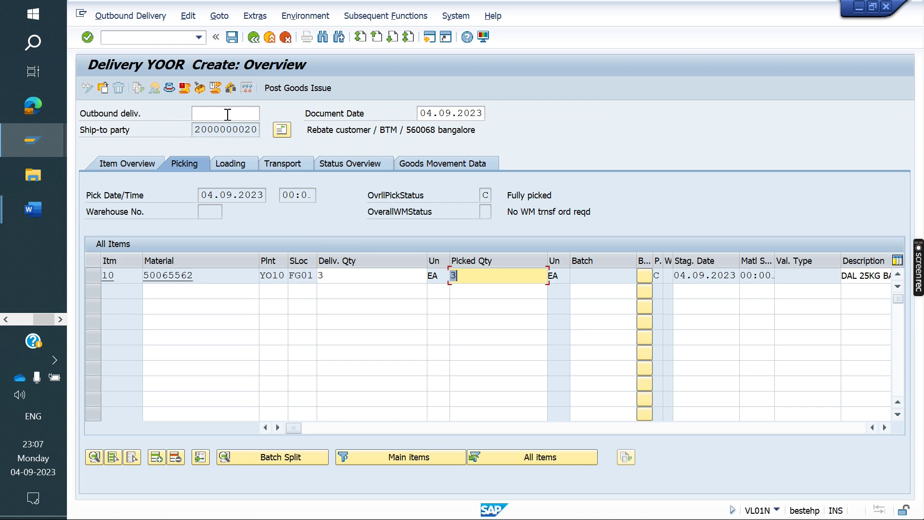
left_click(170, 88)
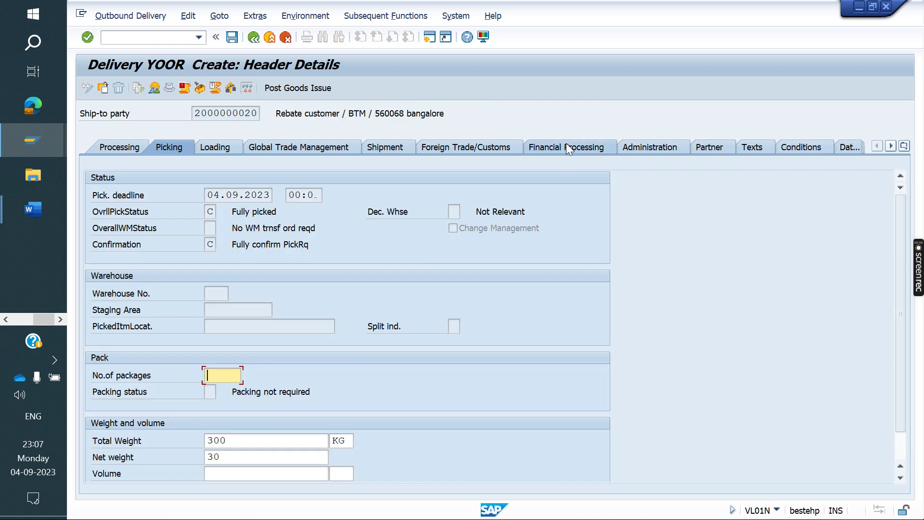
left_click(721, 147)
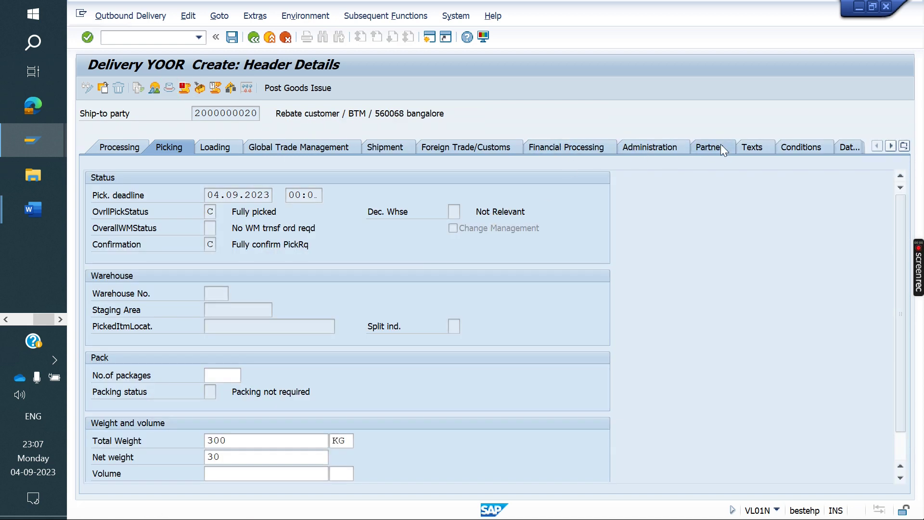
left_click(282, 260)
key("Down")
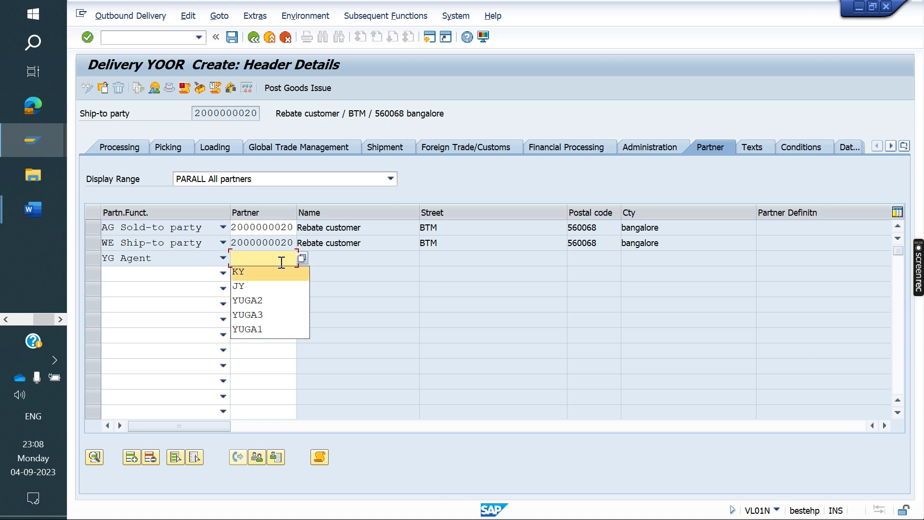
key("Return")
key("Return")
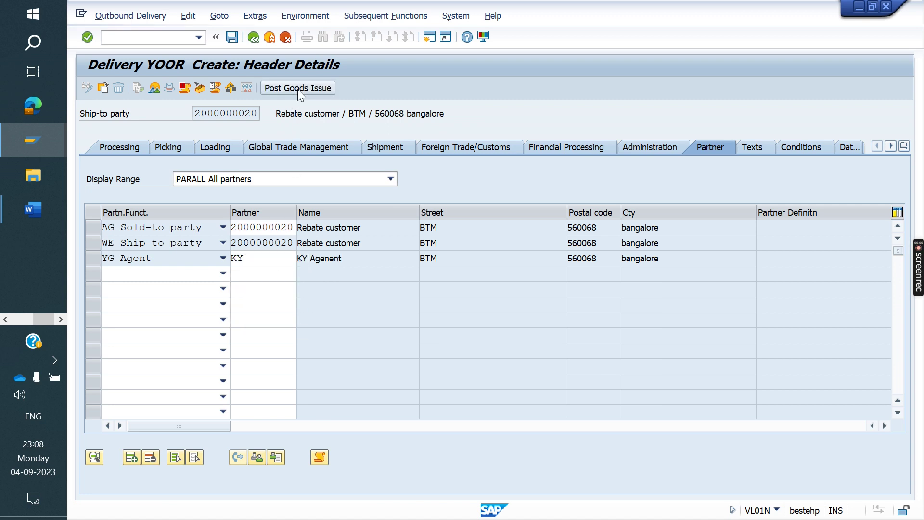
left_click(299, 89)
Open proof of delivery for the new delivery with /NVLPOD.
left_click(153, 39)
type("/")
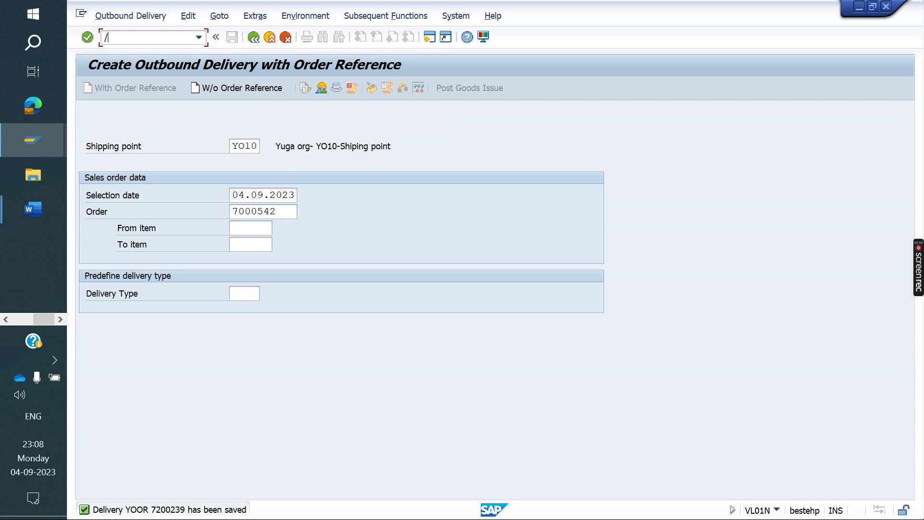
type("NVLPOD")
key("Return")
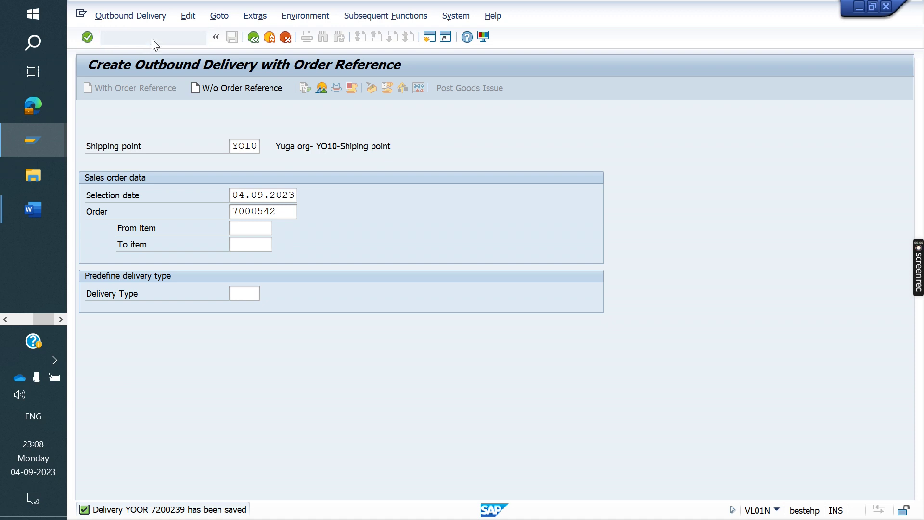
Give item 10 a quantity difference of 1 (POD quantity 2) with reason DFG2.
key("Return")
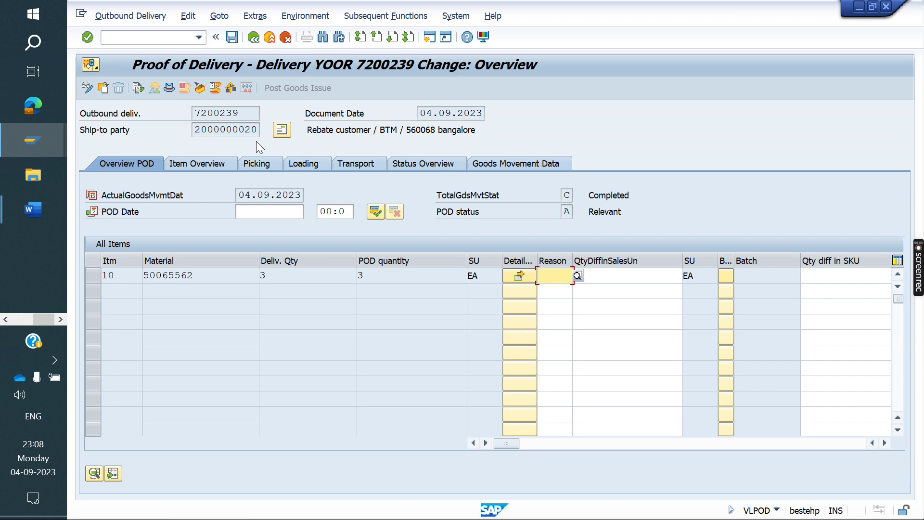
left_click(613, 275)
key("Return")
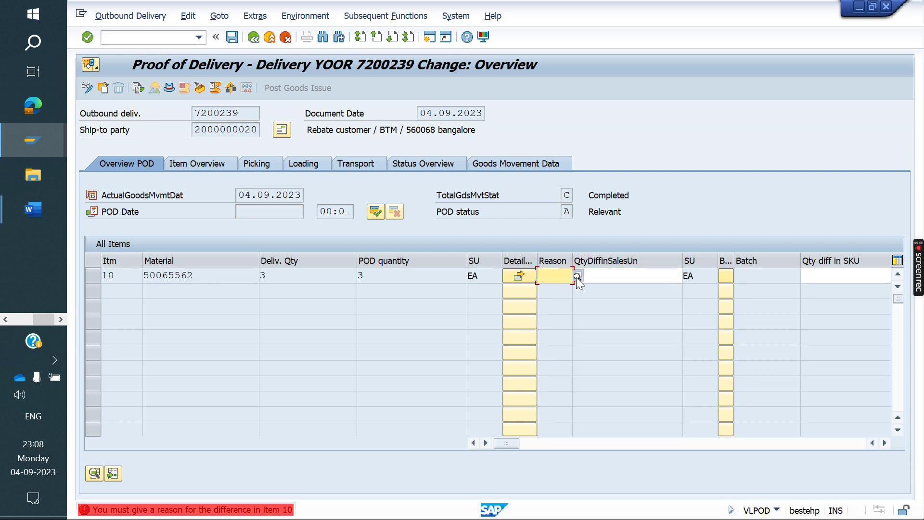
left_click(577, 276)
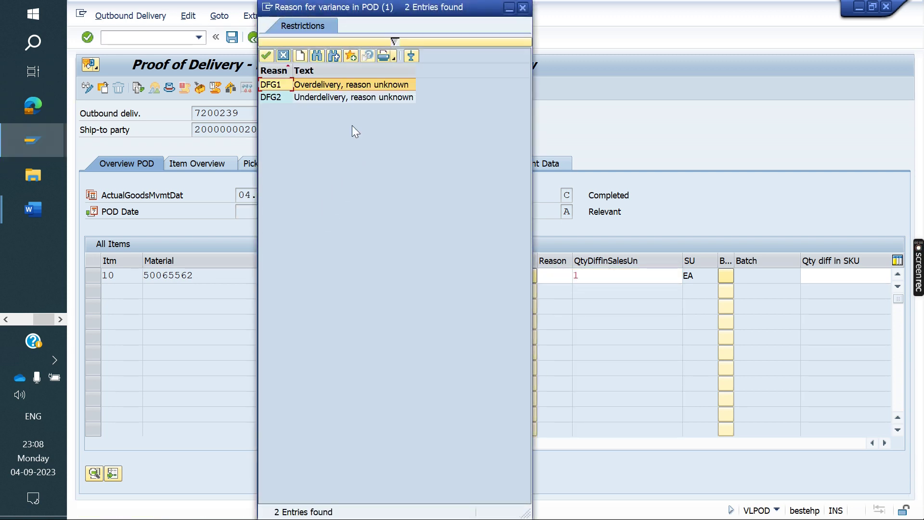
double_click(326, 99)
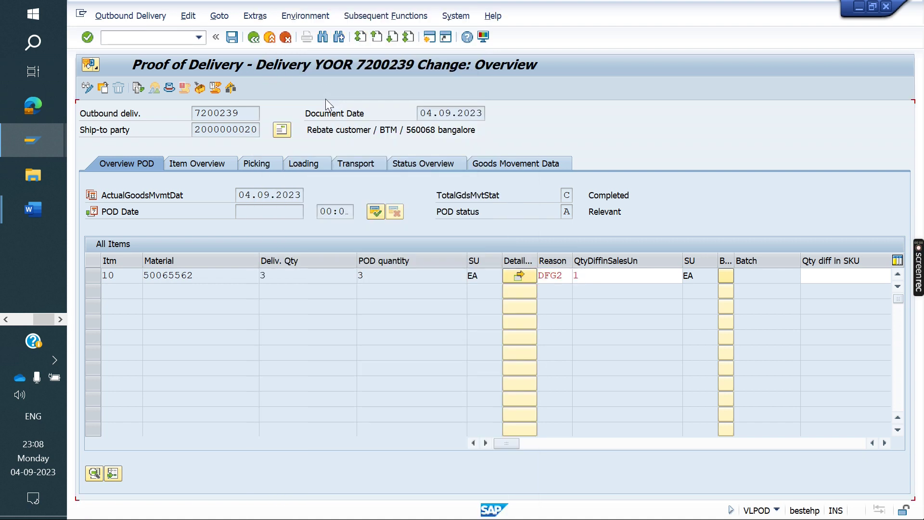
left_click_drag(373, 275, 357, 275)
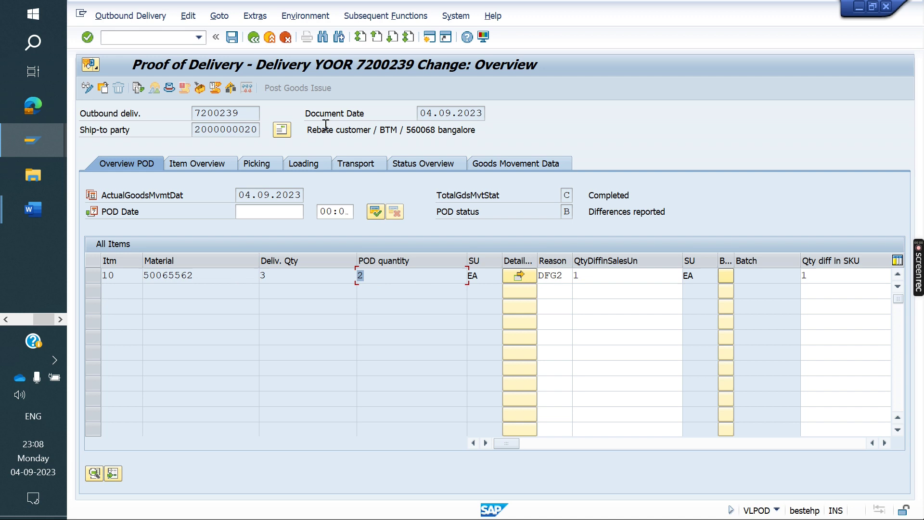
Confirm then cancel the POD confirmation, save the proof of delivery, and attempt billing.
left_click(376, 211)
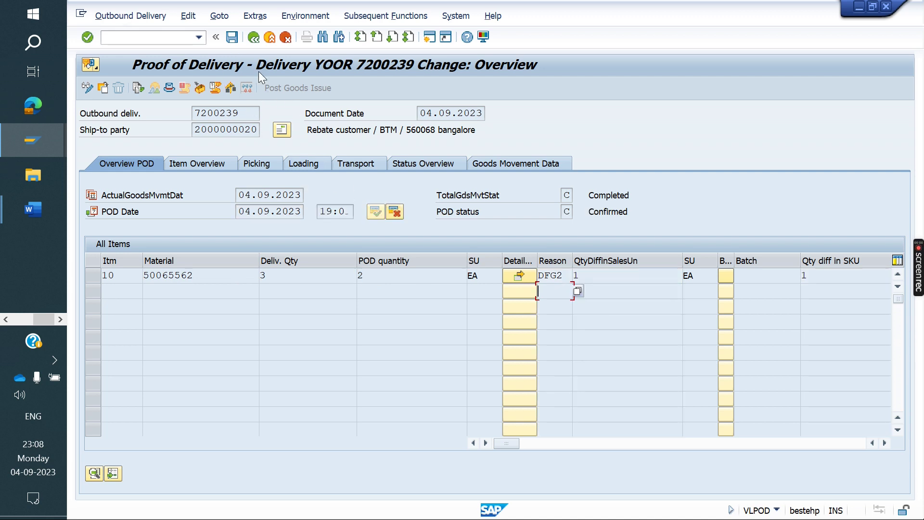
left_click(378, 212)
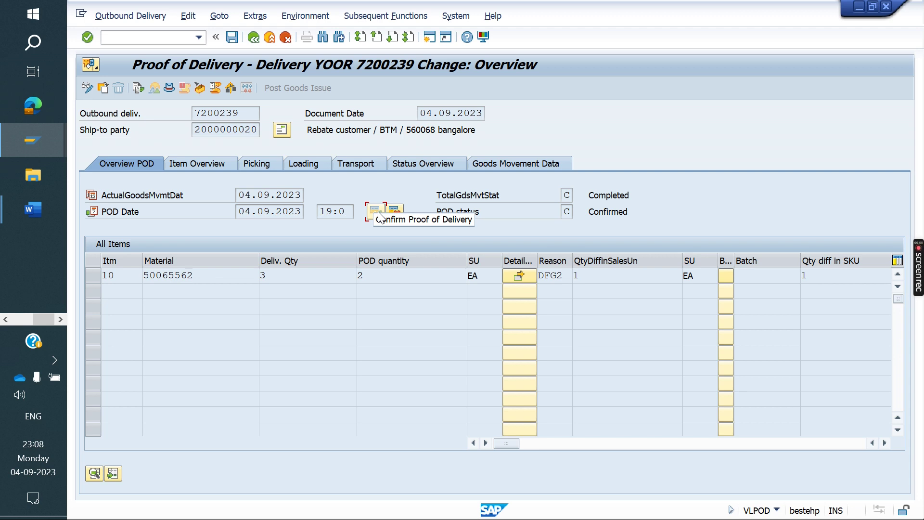
left_click(395, 213)
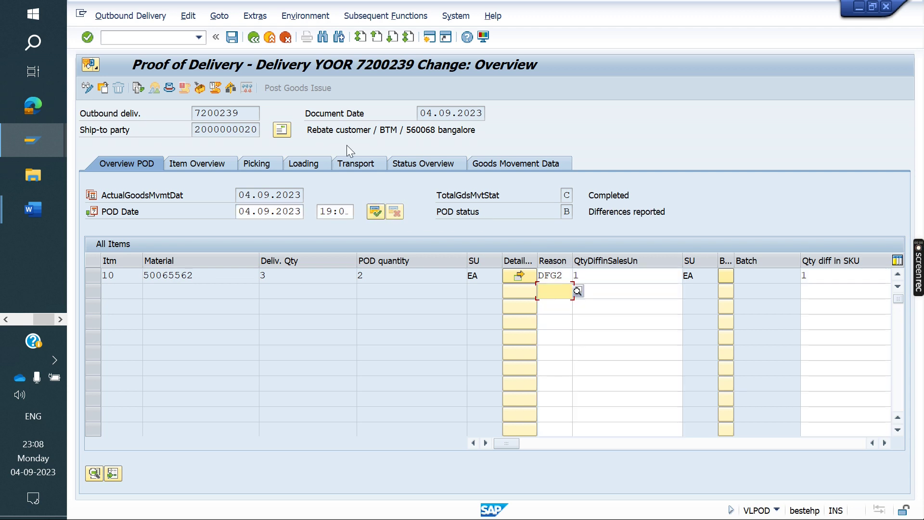
left_click(233, 37)
left_click(156, 41)
type("/NVF01")
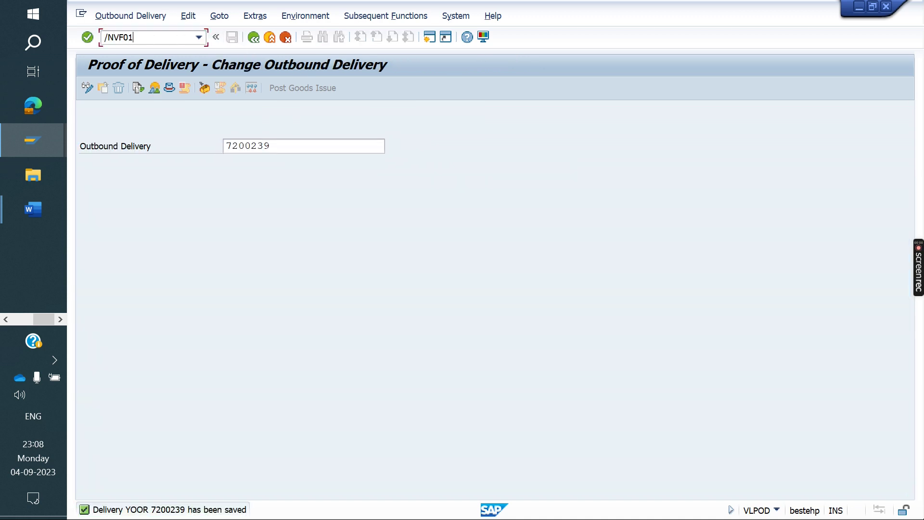
key("Return")
key("Return")
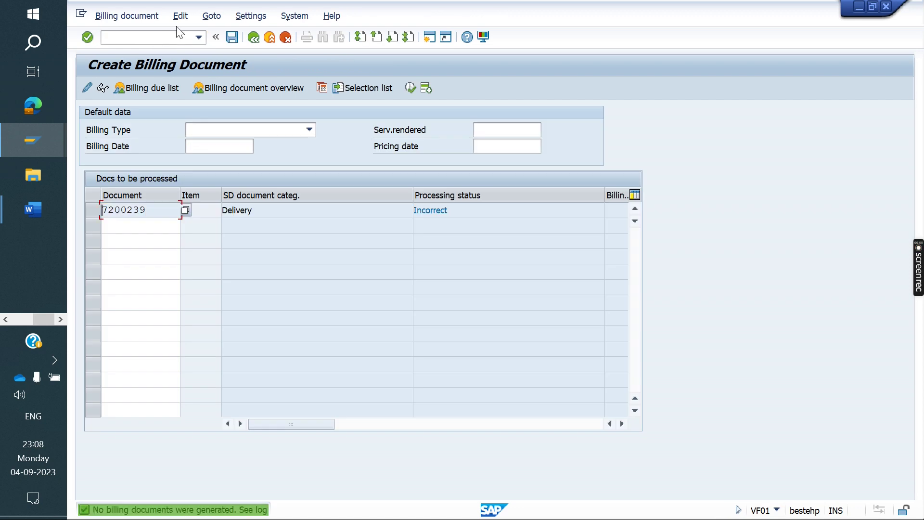
Reopen VLPOD for delivery 7200239, confirm its proof of delivery, and save it.
left_click(157, 37)
type("/NV")
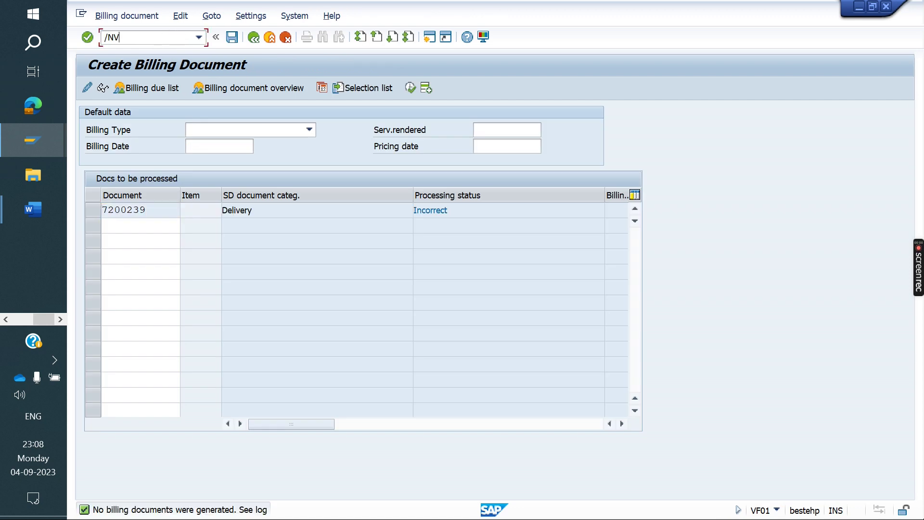
type("LPOD")
key("Return")
key("Return")
left_click(374, 214)
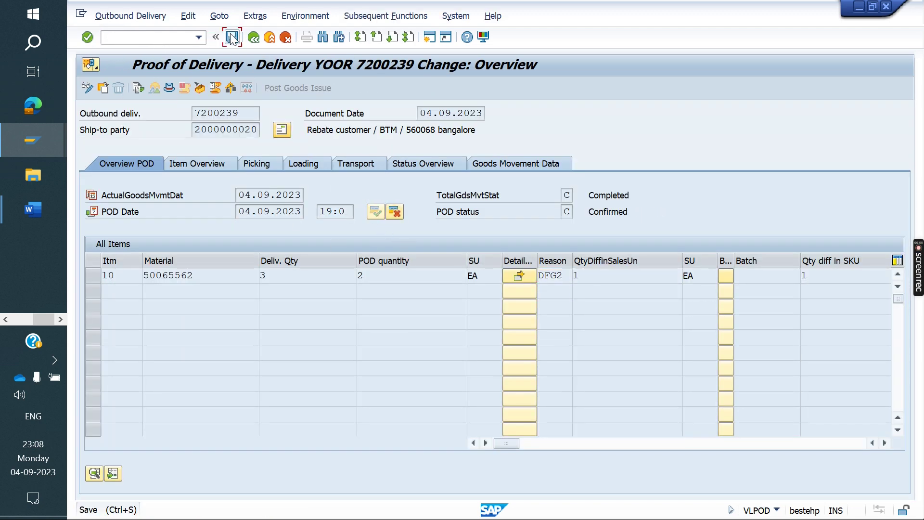
left_click(231, 37)
left_click(157, 37)
type("/N")
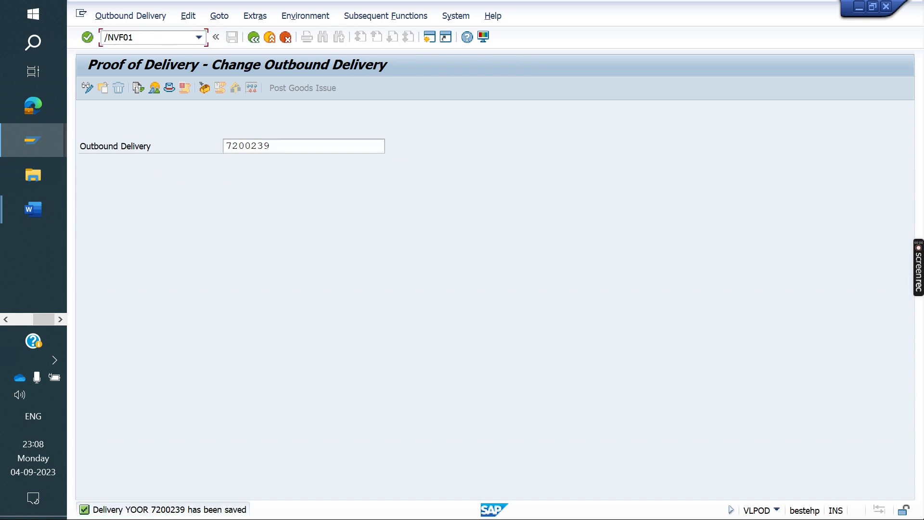
type("VF01")
Create the F2 invoice billing 2 EA and save it as document 90041732.
key("Return")
key("Return")
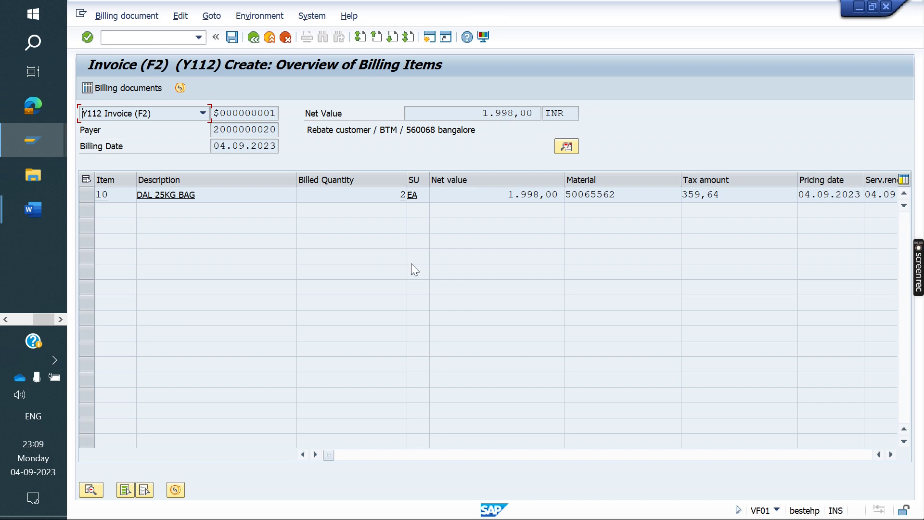
left_click_drag(377, 194, 459, 194)
left_click(232, 37)
Open delivery 7200239 for change in VL02N.
left_click(124, 38)
type("/")
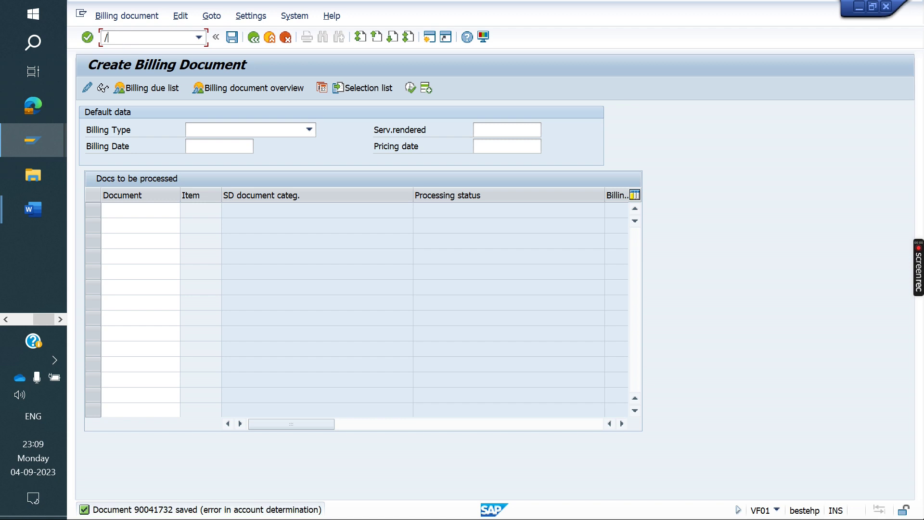
type("NVL02N")
key("Return")
key("Return")
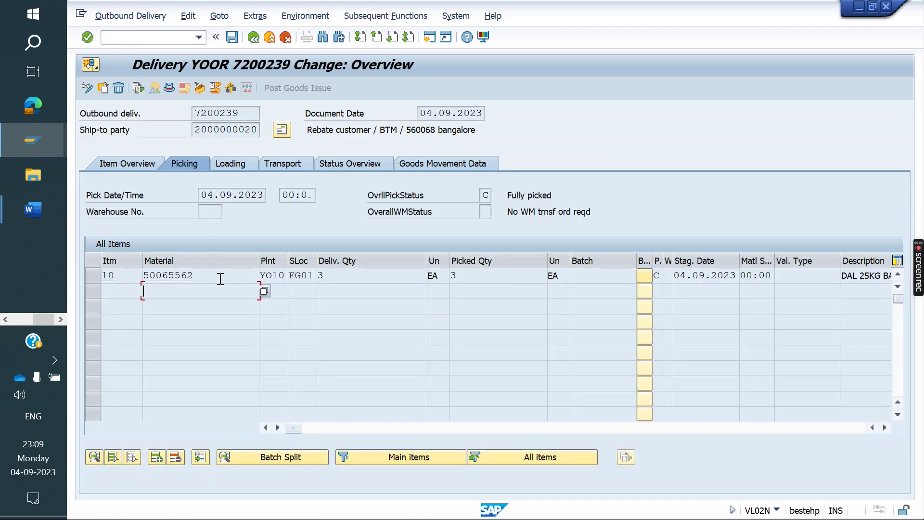
From item 10's Processing tab, show POD differences: 3 delivered, 2 POD, DFG2 difference 1.
double_click(197, 276)
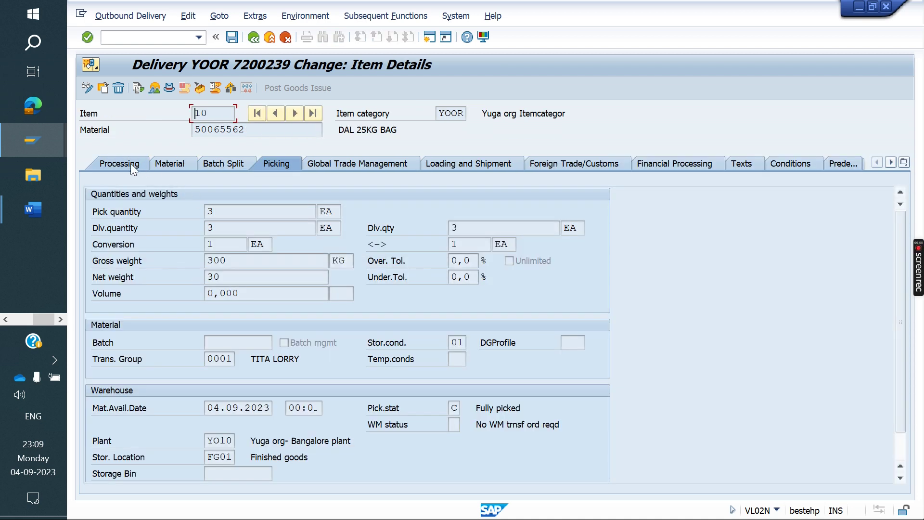
left_click(120, 163)
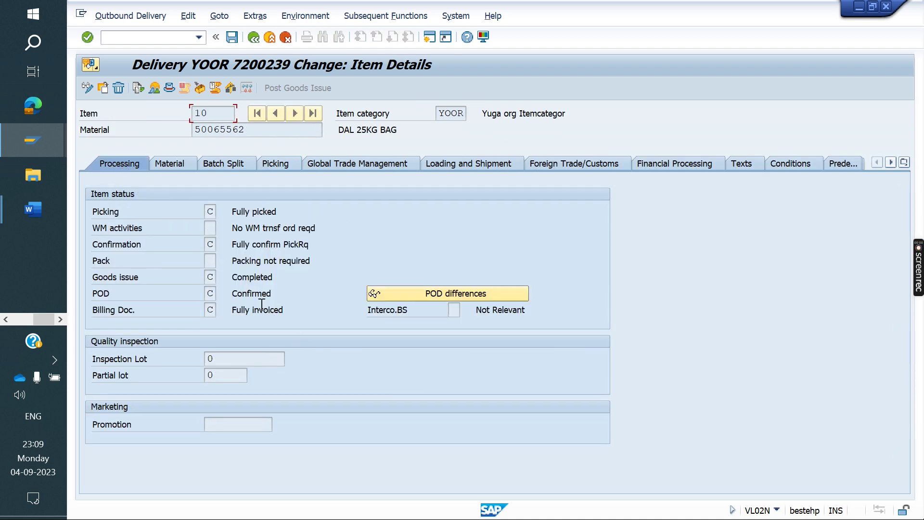
left_click(438, 292)
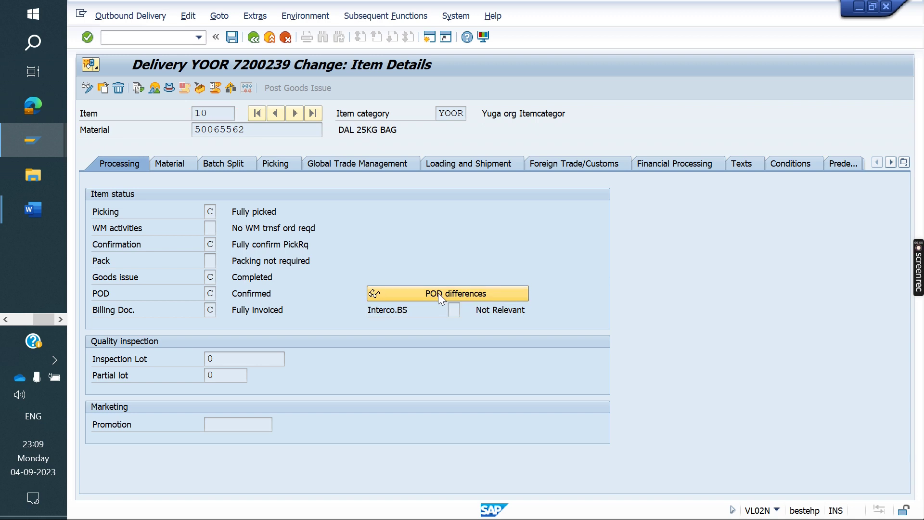
double_click(662, 284)
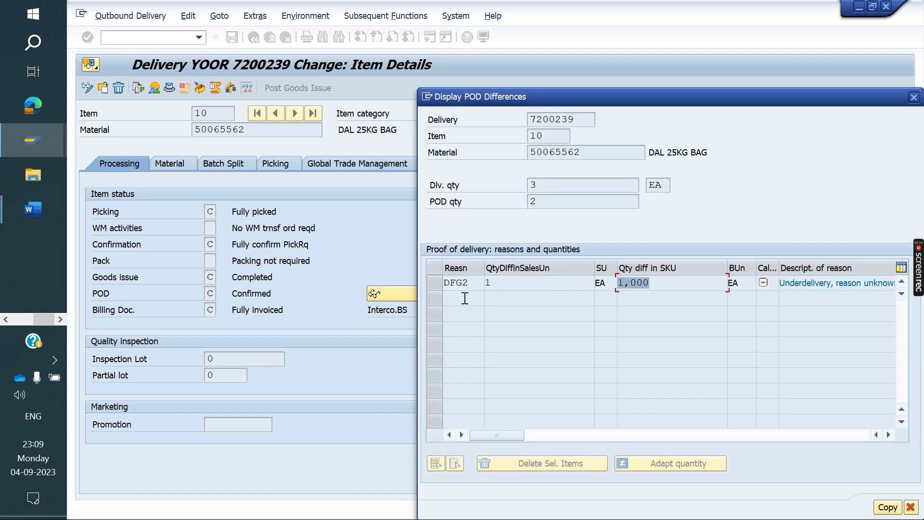
left_click(435, 283)
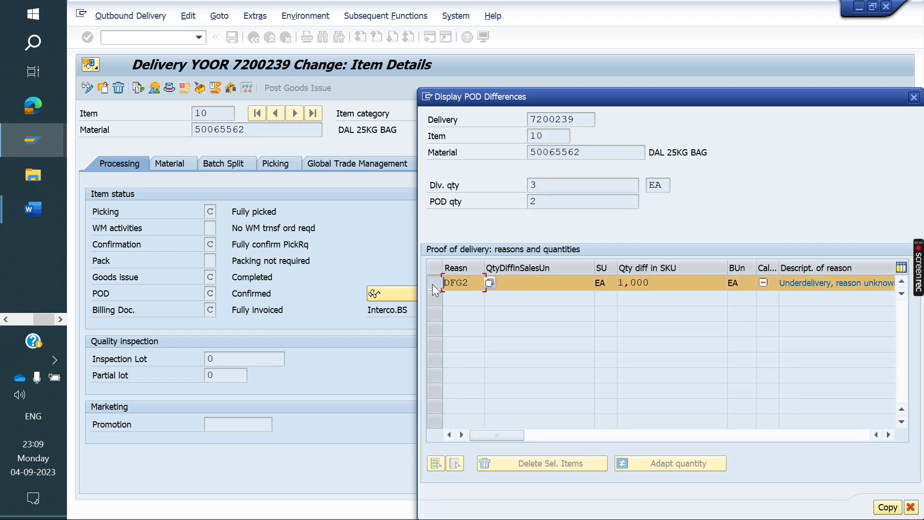
left_click(551, 189)
double_click(534, 201)
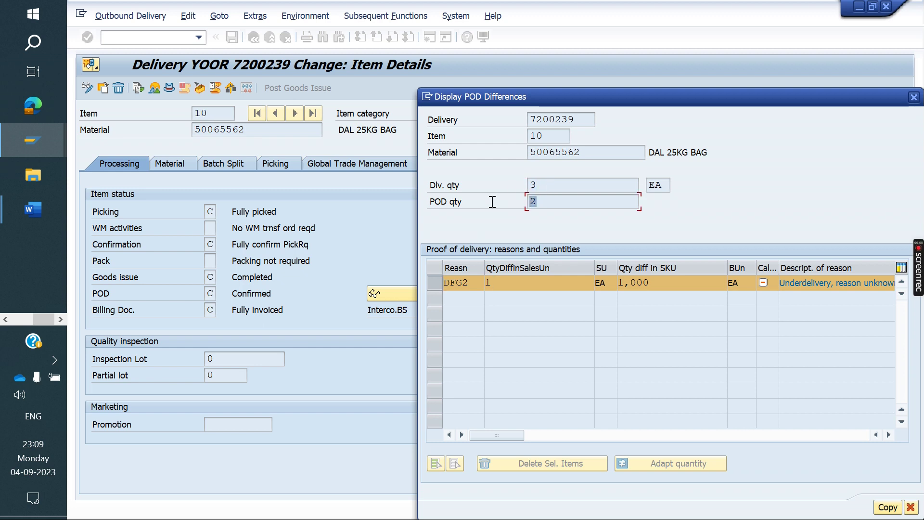
double_click(544, 284)
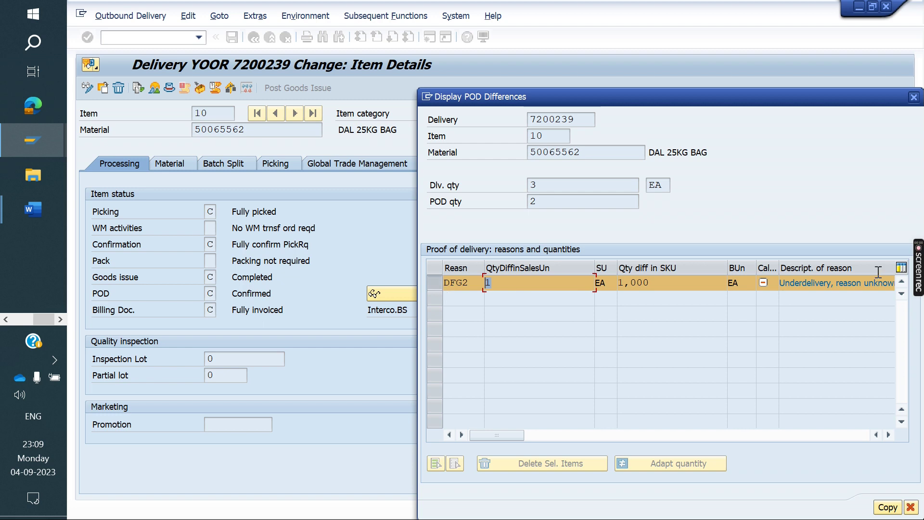
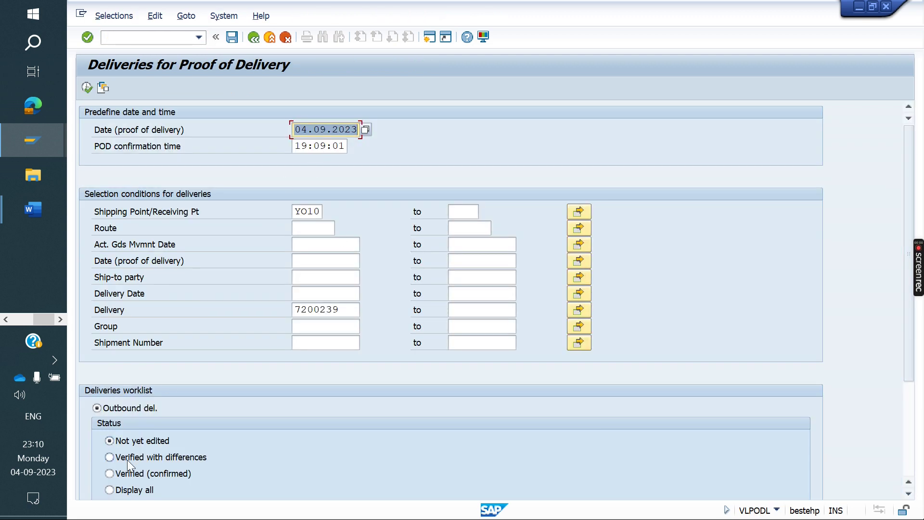
Delete delivery 7200239 from the VLPODL selection, leaving only shipping point YO10.
scroll(222, 407, "down", 5)
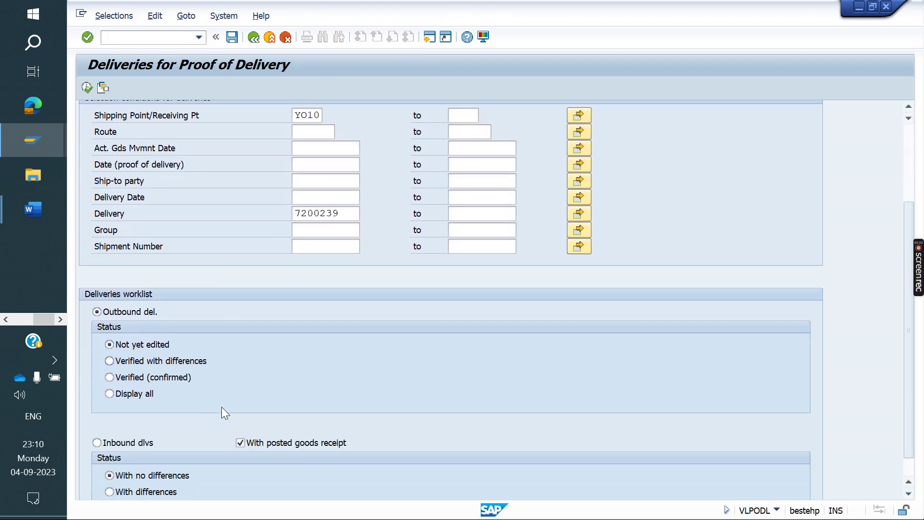
scroll(197, 320, "up", 4)
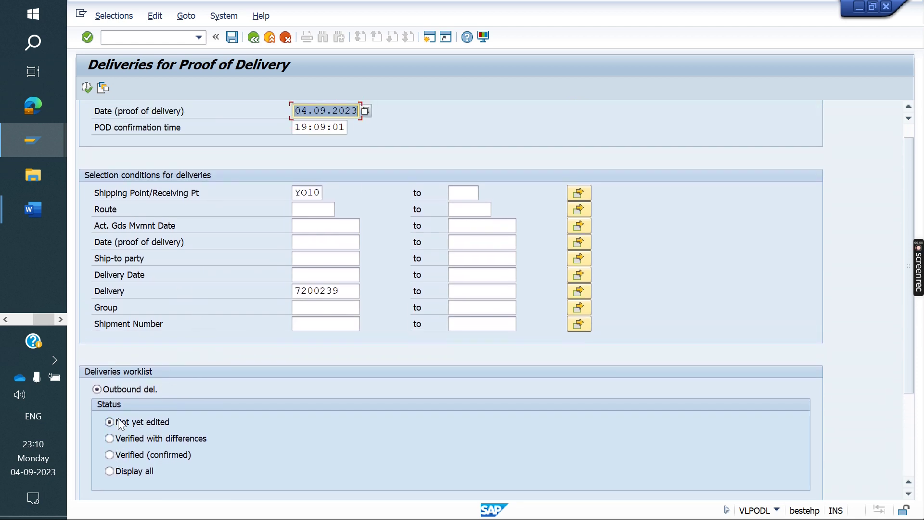
double_click(351, 295)
key("Delete")
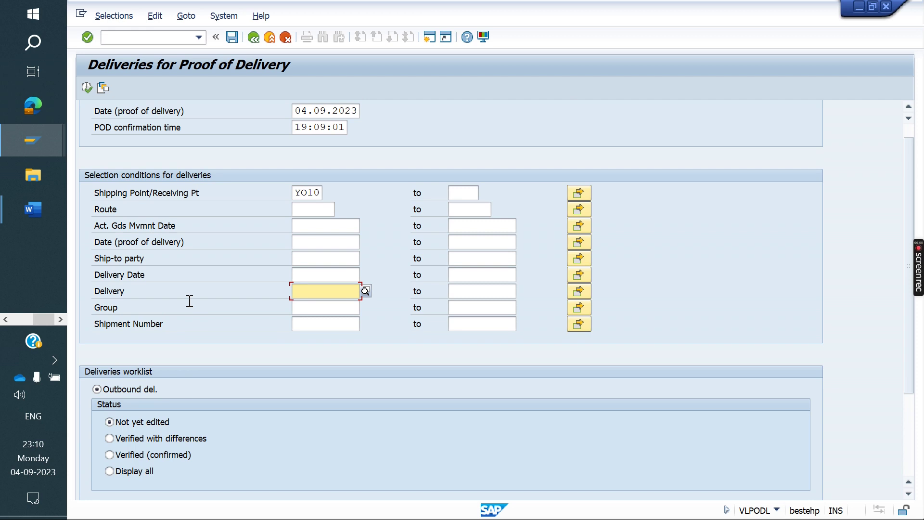
Run the POD worklist and confirm proof of delivery for delivery 7200235.
left_click(86, 87)
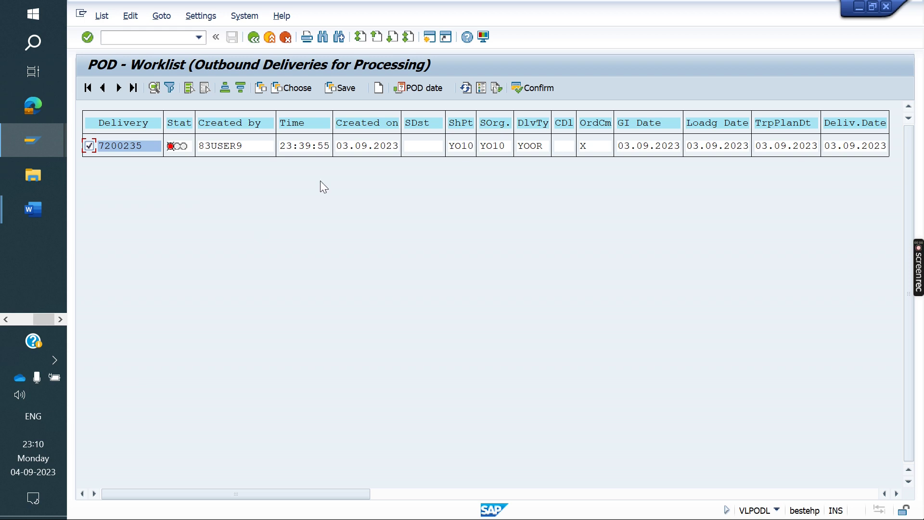
left_click(536, 90)
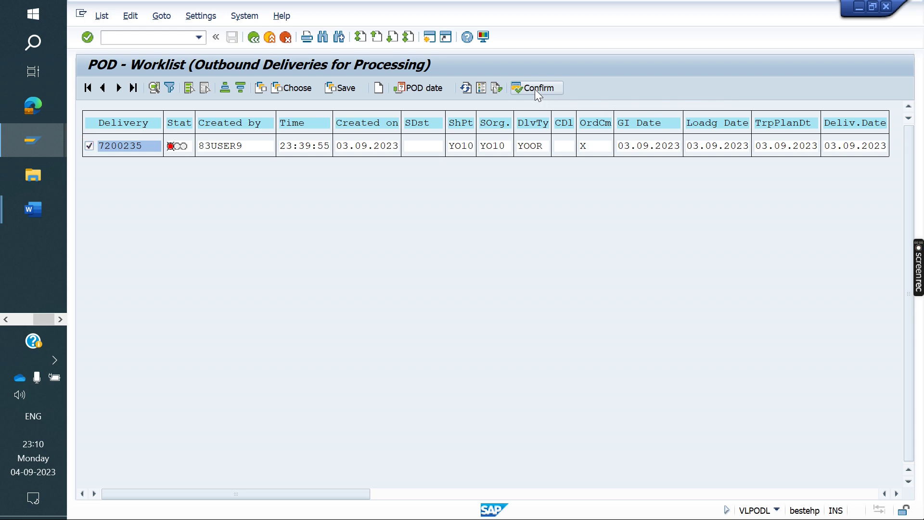
left_click(528, 288)
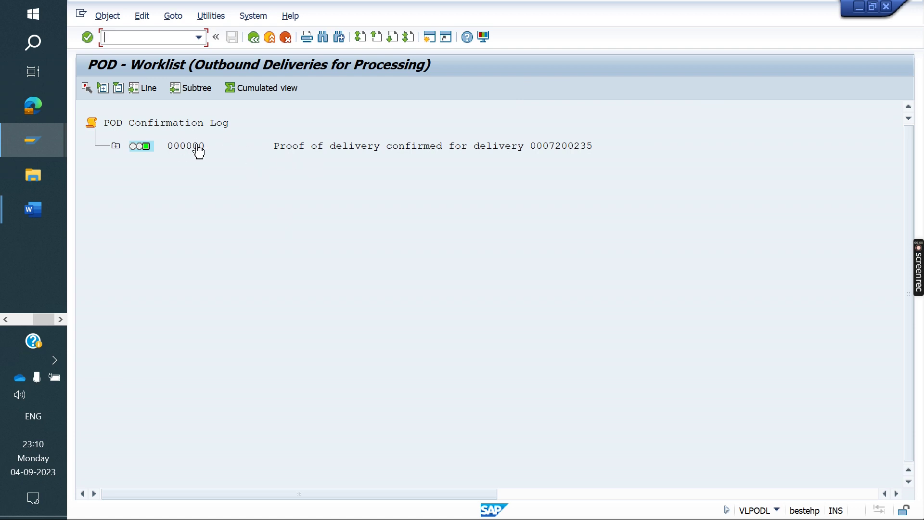
left_click(253, 37)
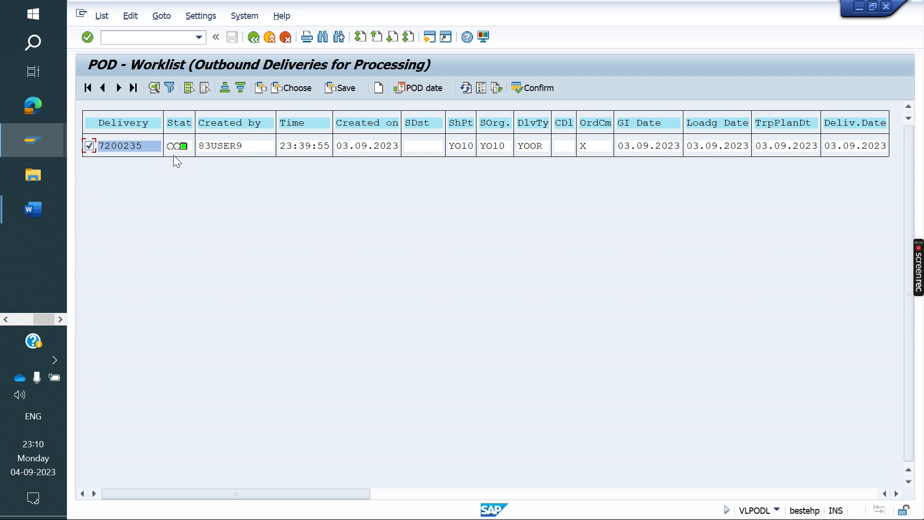
Create and save invoice 90041733 for delivery 7200235 from the POD worklist.
left_click(378, 92)
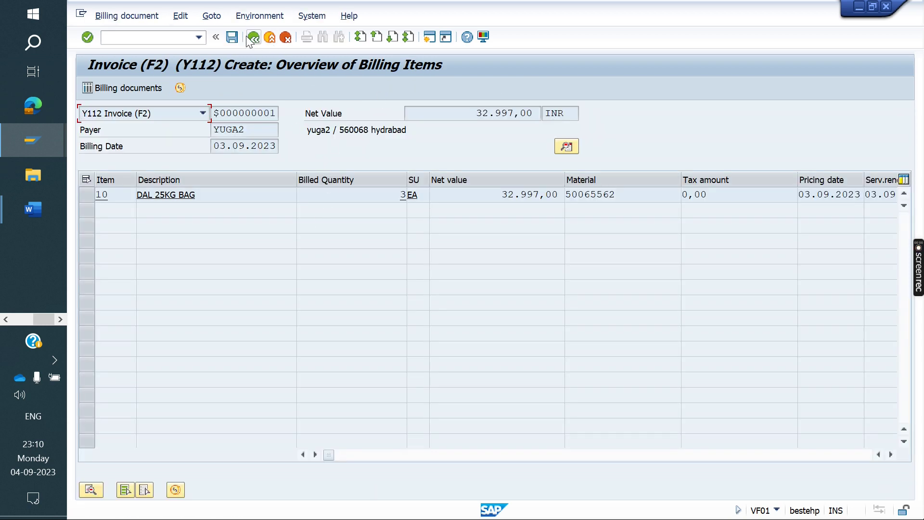
left_click(232, 38)
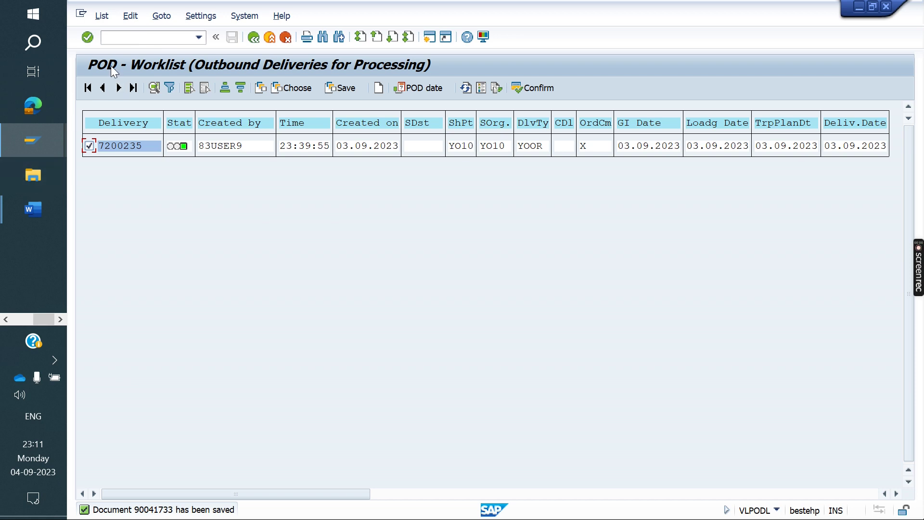
left_click(128, 38)
Open the automatic POD confirmation screen with /NVLPOD for shipping point YO10.
type("/NVLPODQ")
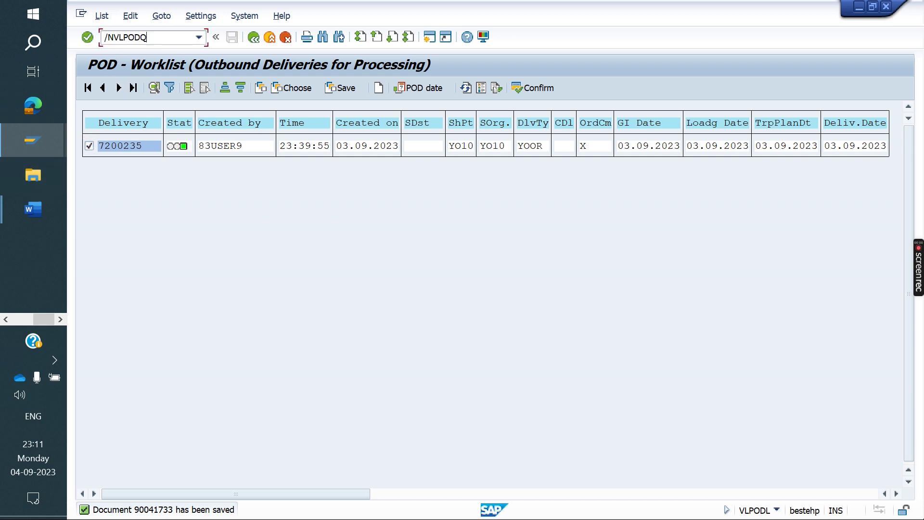
key("Return")
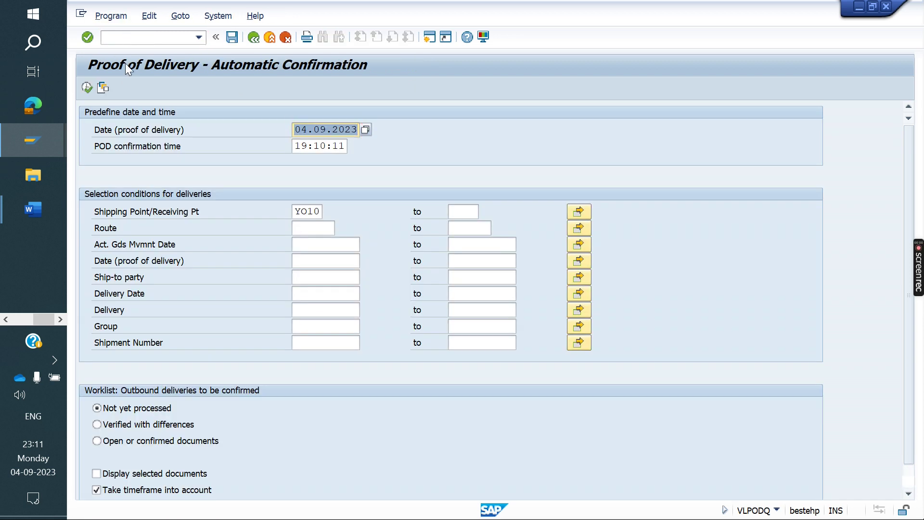
key("super+Tab")
left_click(159, 160)
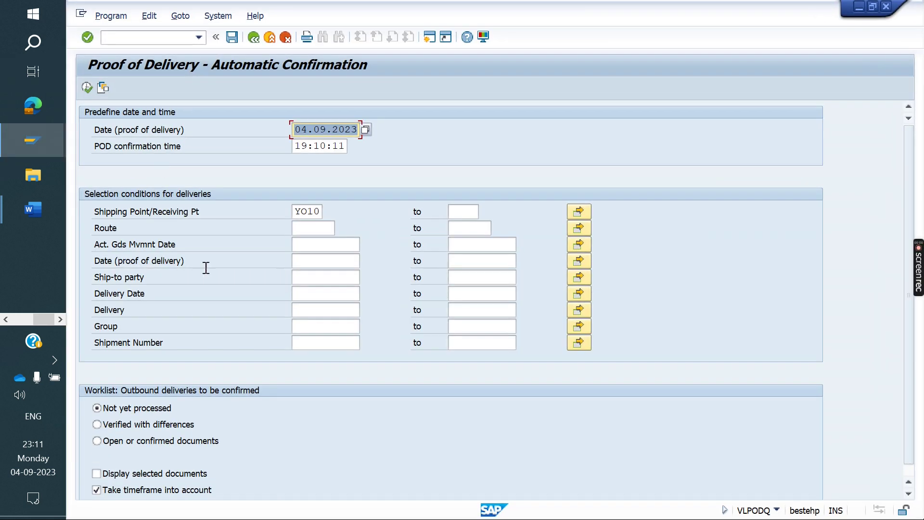
scroll(259, 464, "down", 1)
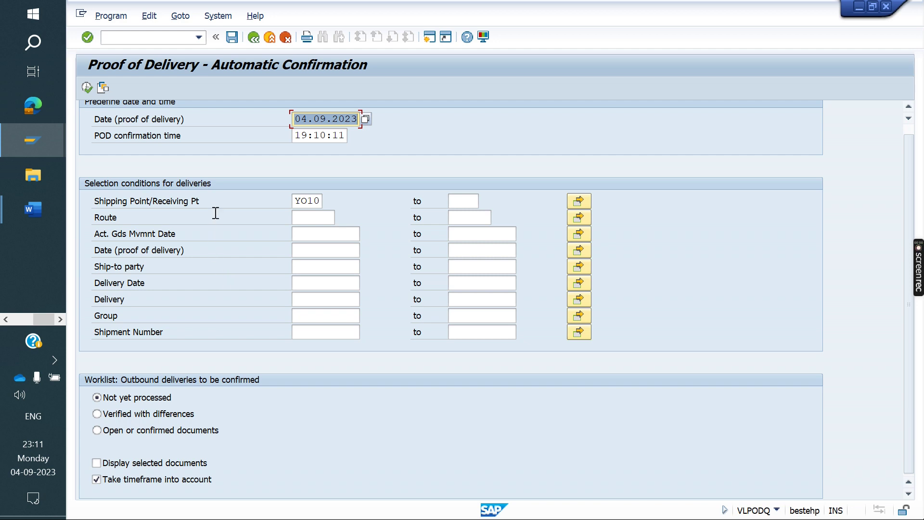
scroll(187, 258, "up", 1)
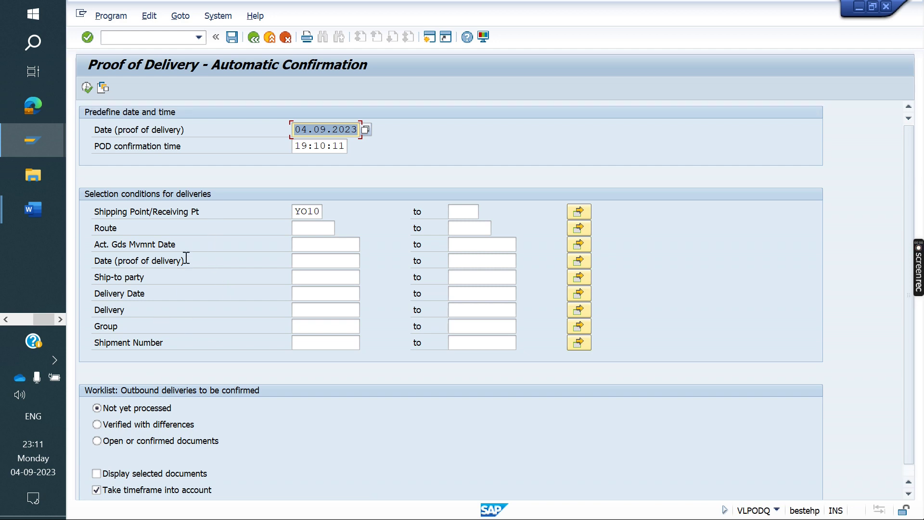
Launch the sales order transaction /nva03.
left_click(132, 35)
type("/nva03")
key("Return")
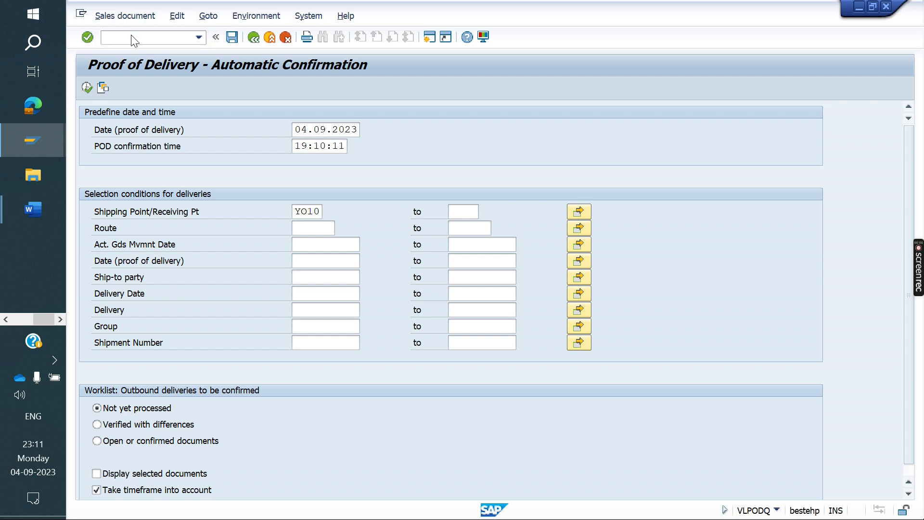
key("Return")
type("2000000020")
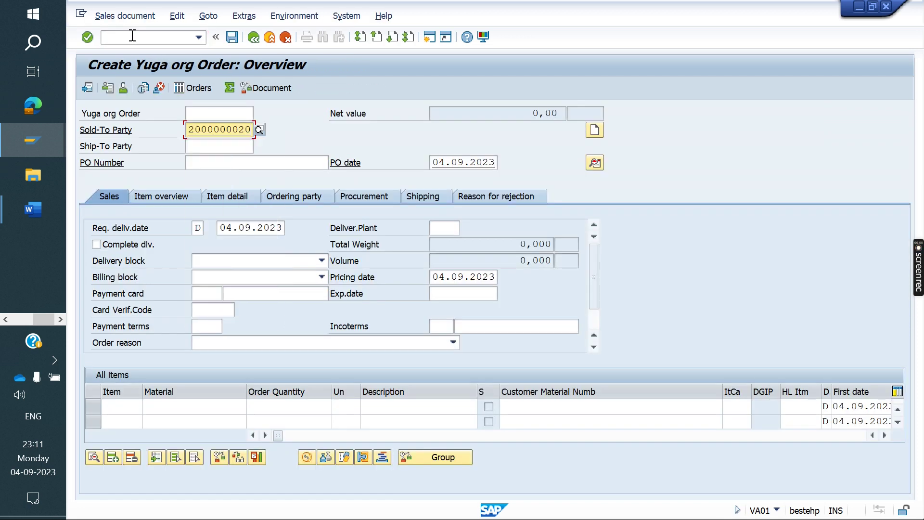
key("Return")
key("Down")
key("Return")
key("Return")
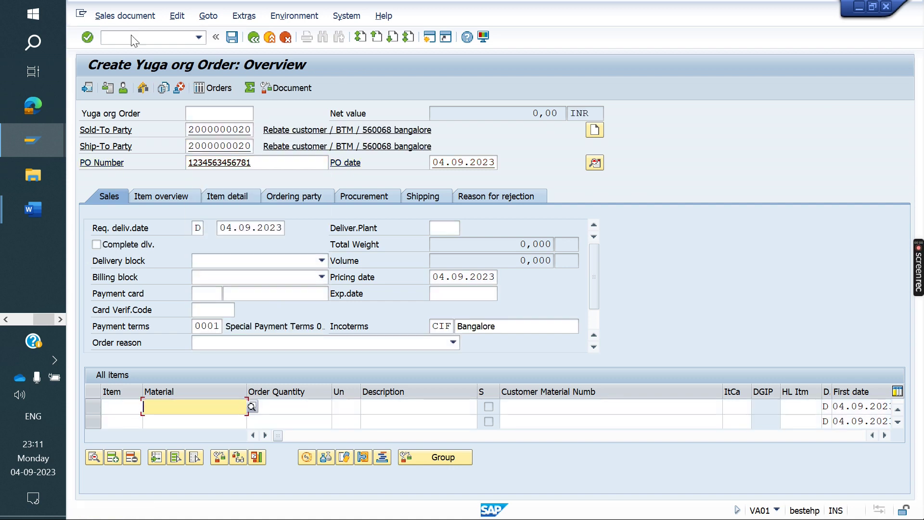
key("BackSpace")
key("Return")
key("Return")
type("2")
key("Return")
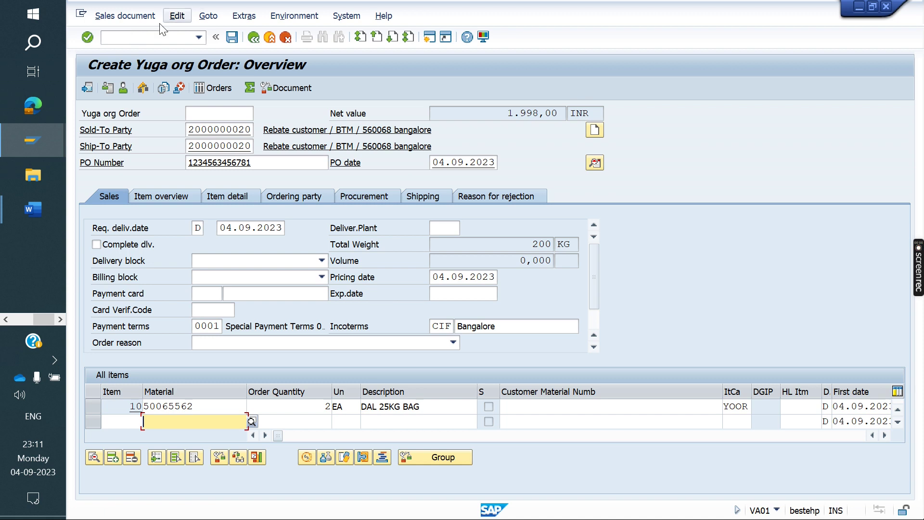
Create a delivery from the order and enter a picked quantity of 2.
left_click(125, 16)
left_click(143, 127)
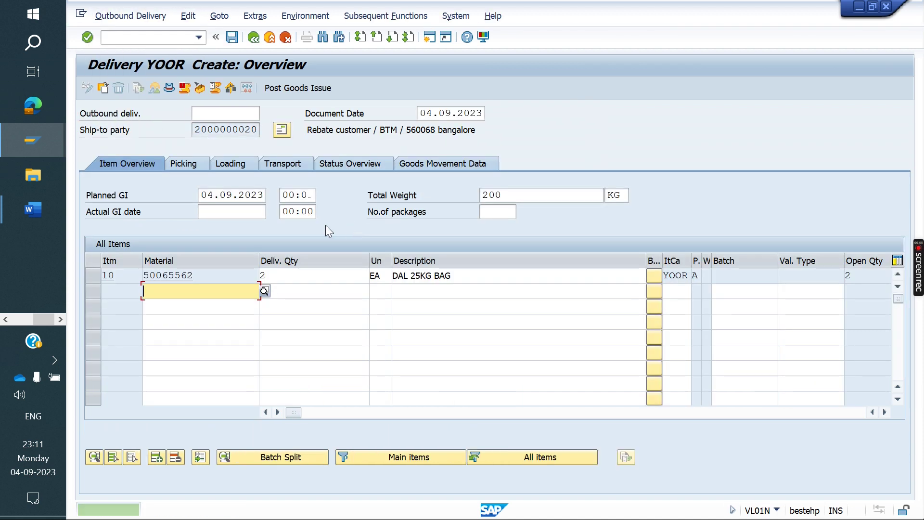
left_click(187, 166)
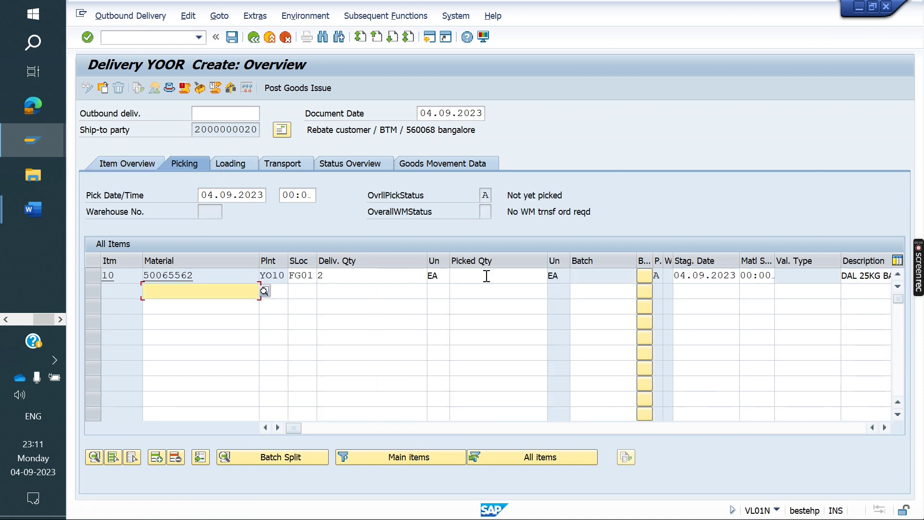
left_click(498, 275)
type("2")
key("Return")
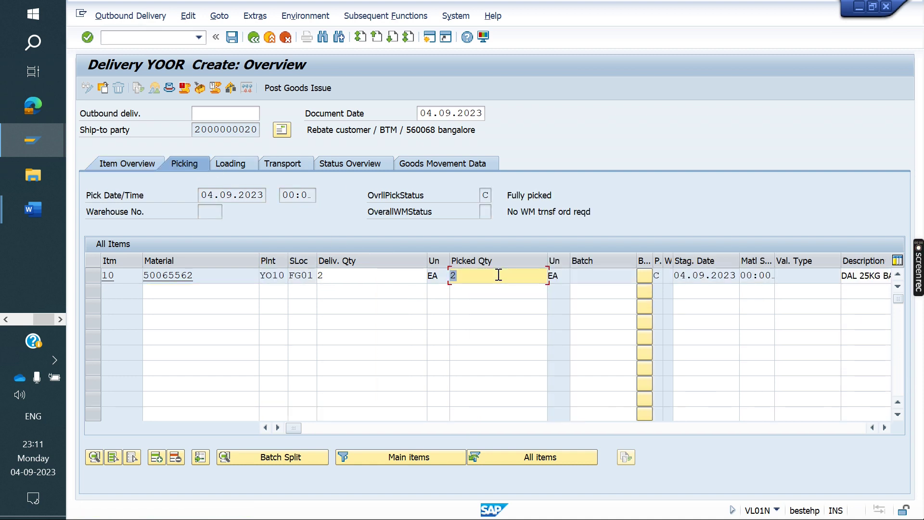
Add an agent partner to the delivery header and post goods issue as delivery 7200240.
left_click(169, 89)
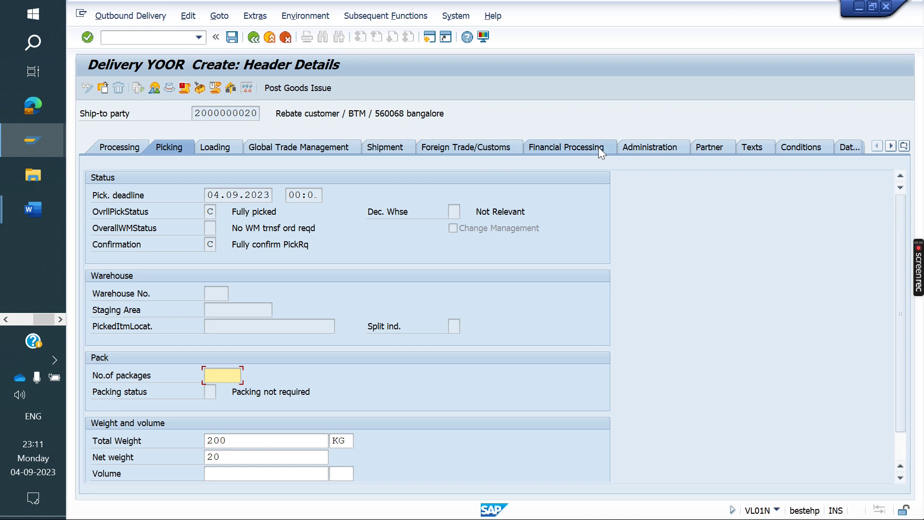
left_click(712, 151)
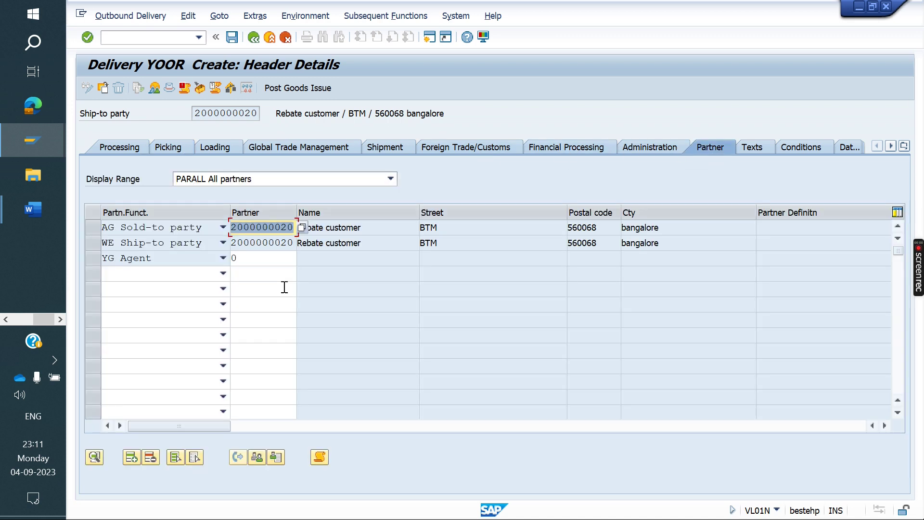
left_click(263, 257)
key("Down")
key("Return")
key("Return")
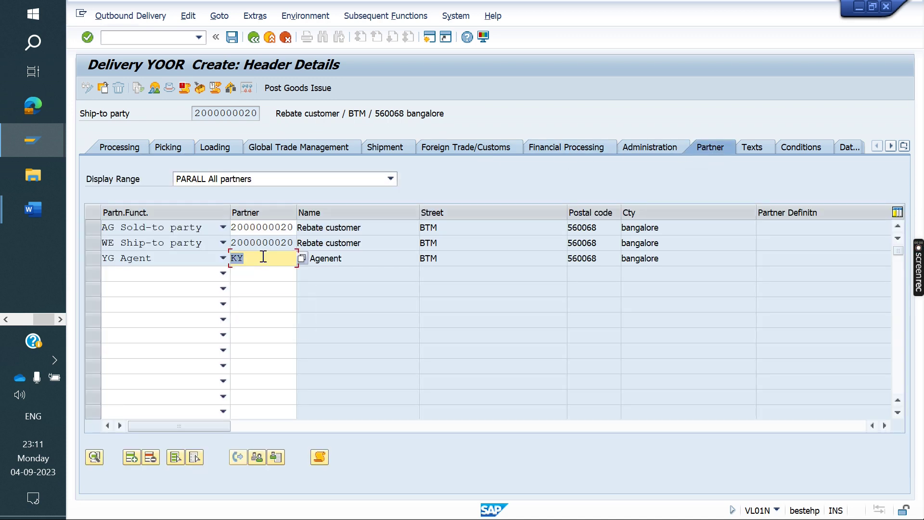
left_click(297, 90)
left_click(140, 37)
type("/NVLP")
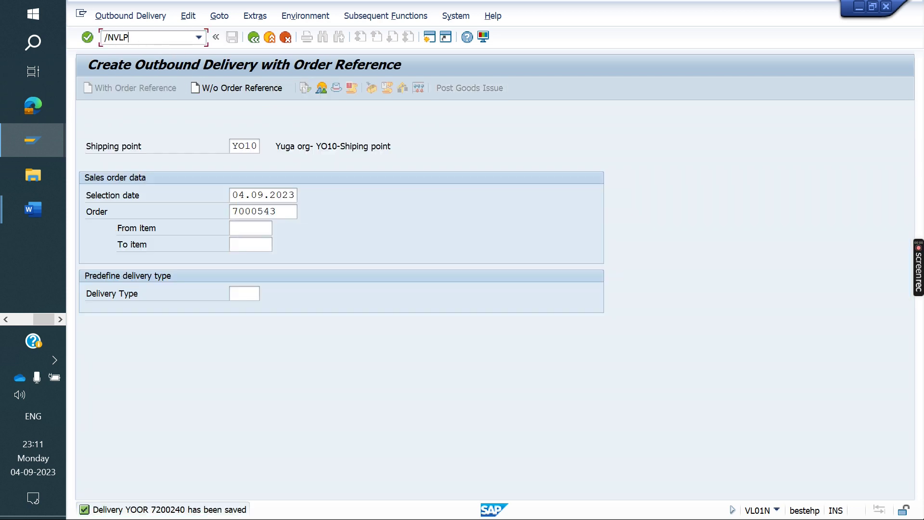
type("ODQ")
In VLPODQ, include selected documents, clear the Delivery filter and list delivery 7200240.
key("Return")
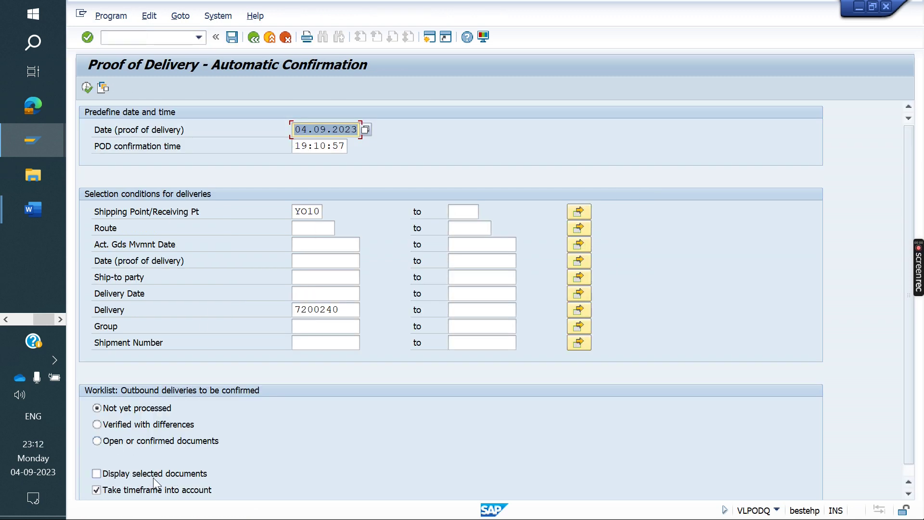
left_click(96, 474)
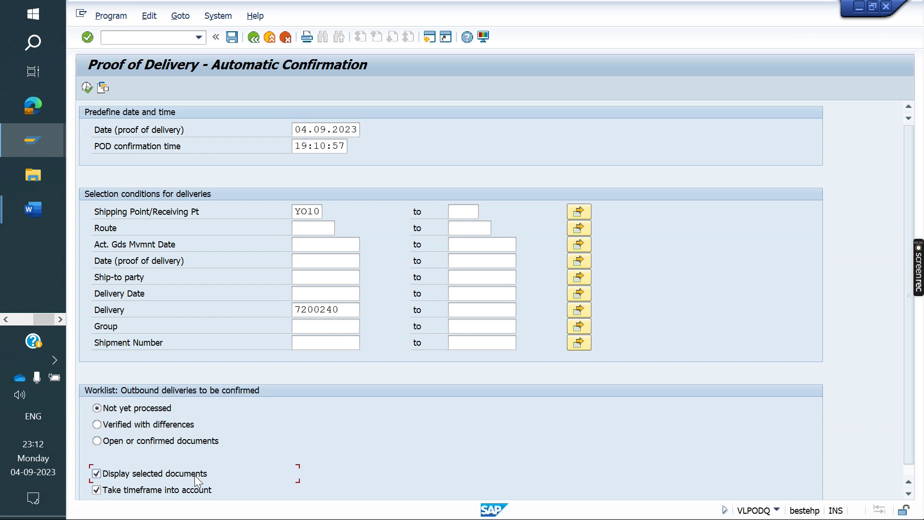
left_click_drag(346, 312, 216, 305)
key("Delete")
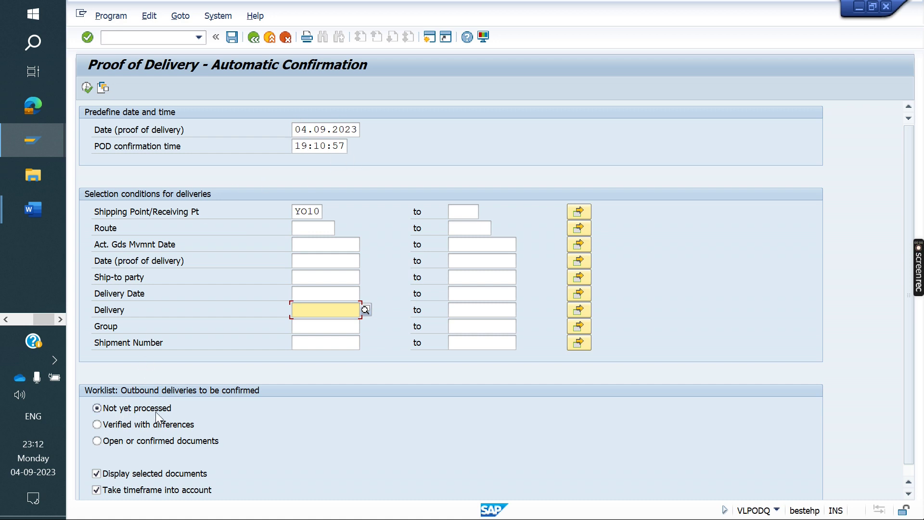
left_click(88, 87)
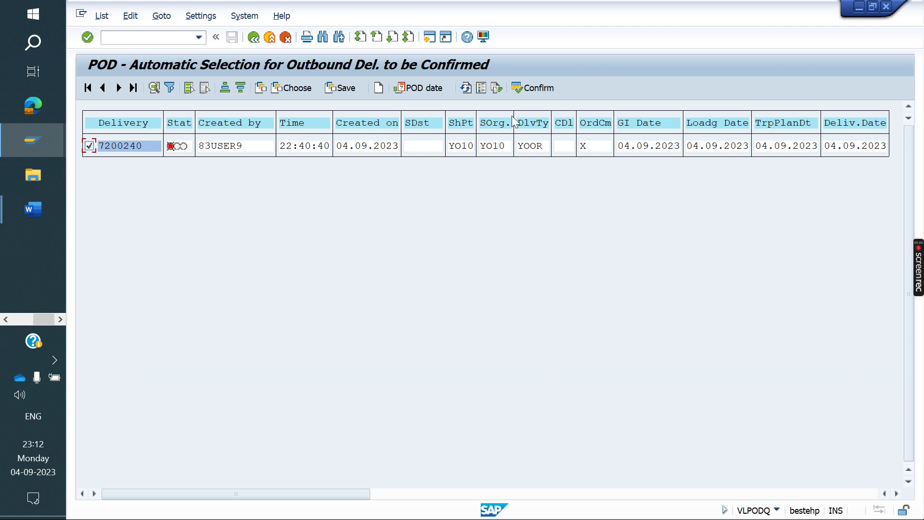
Confirm proof of delivery for delivery 7200240.
left_click(534, 91)
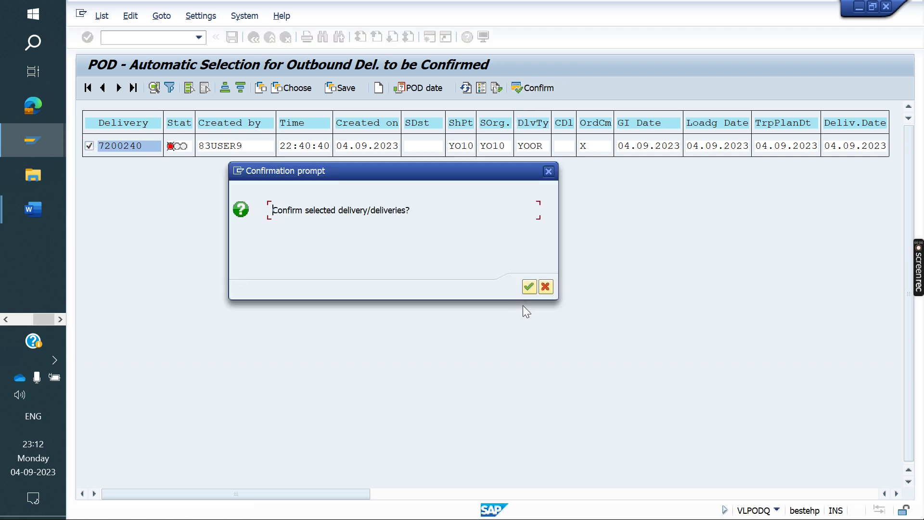
left_click(529, 287)
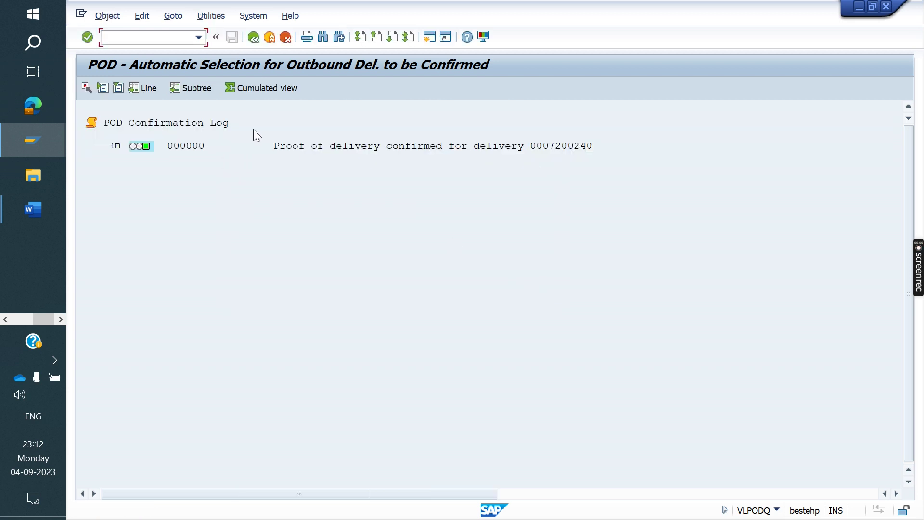
left_click(253, 38)
Save the delivery's POD details, then create and save invoice 90041734.
double_click(136, 147)
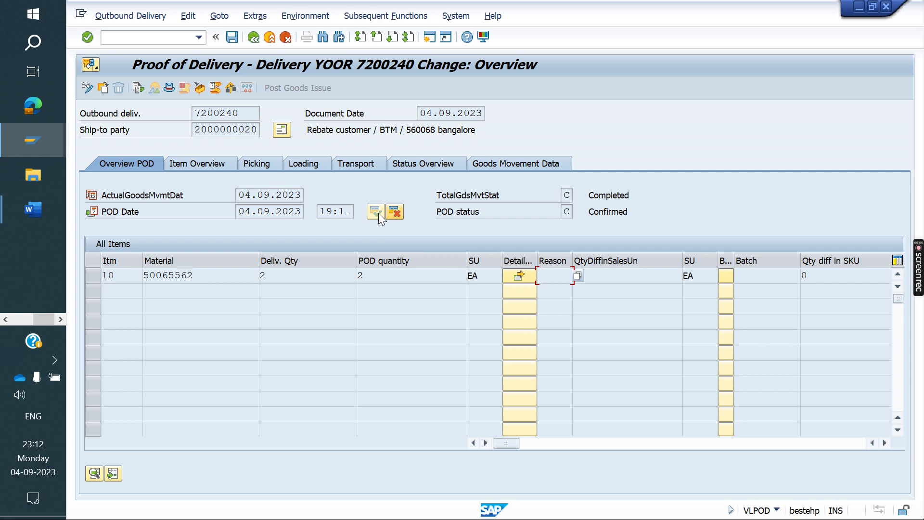
left_click(254, 37)
left_click(319, 268)
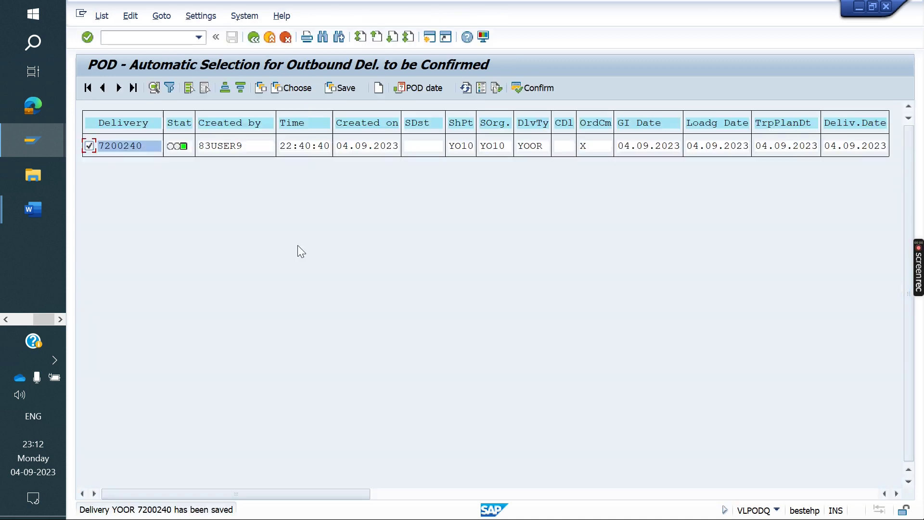
left_click(380, 87)
left_click(232, 37)
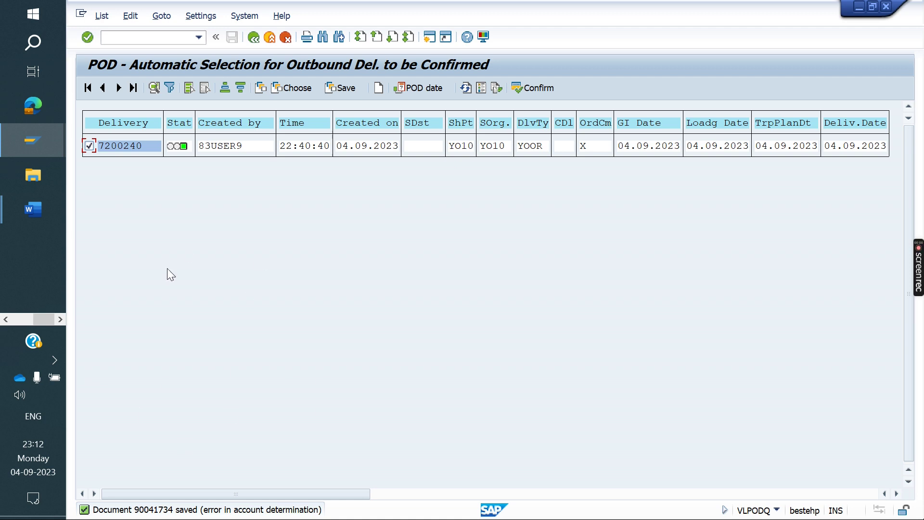
Cancel the invoice with /NVF11, saving cancellation document 90041735.
left_click(129, 40)
type("/NVF11")
key("Return")
key("Return")
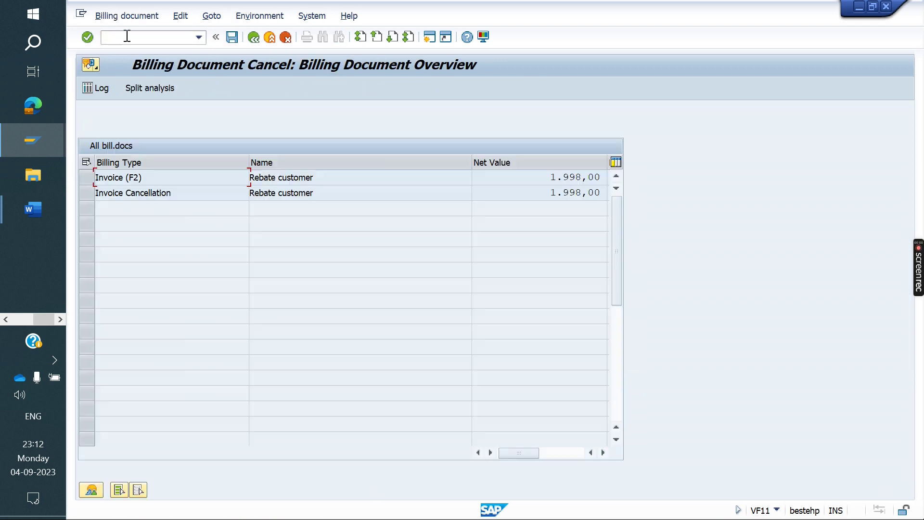
left_click(234, 41)
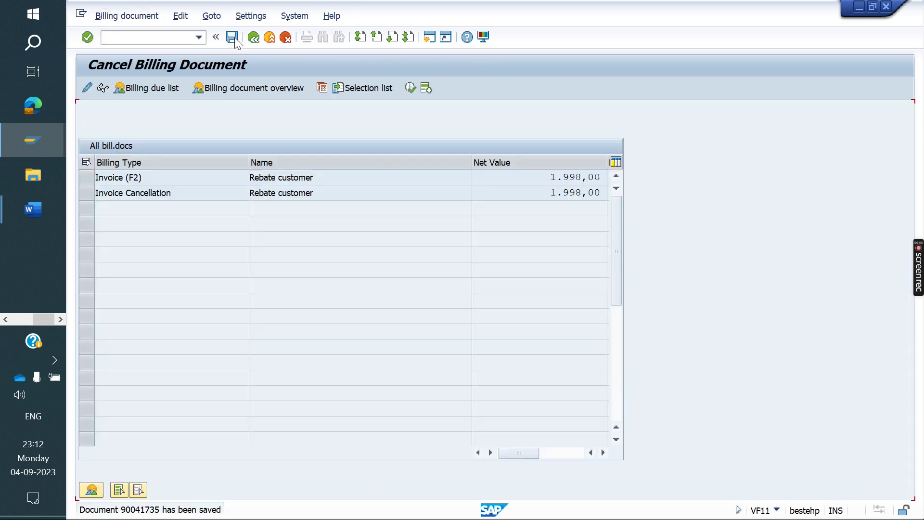
Open delivery 7200240's proof-of-delivery overview with /NVLPOD.
left_click(161, 36)
type("/NVLPOD")
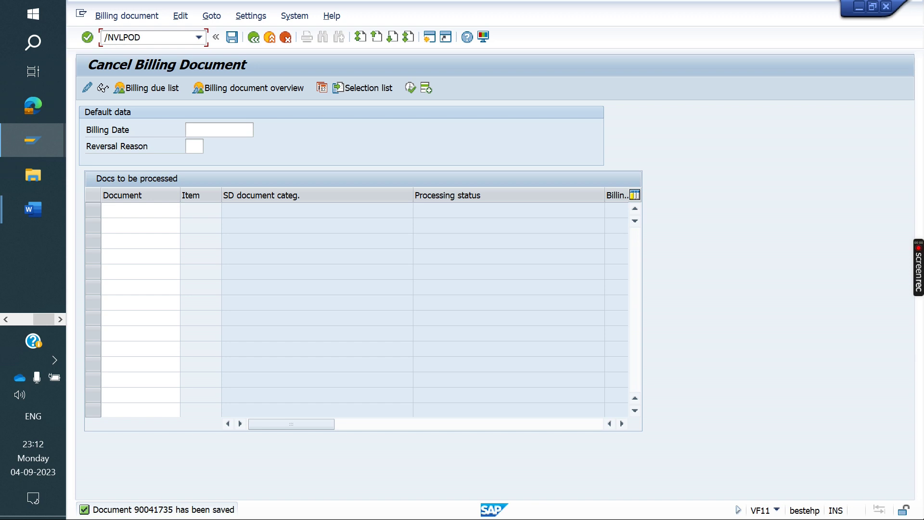
key("Return")
key("Return")
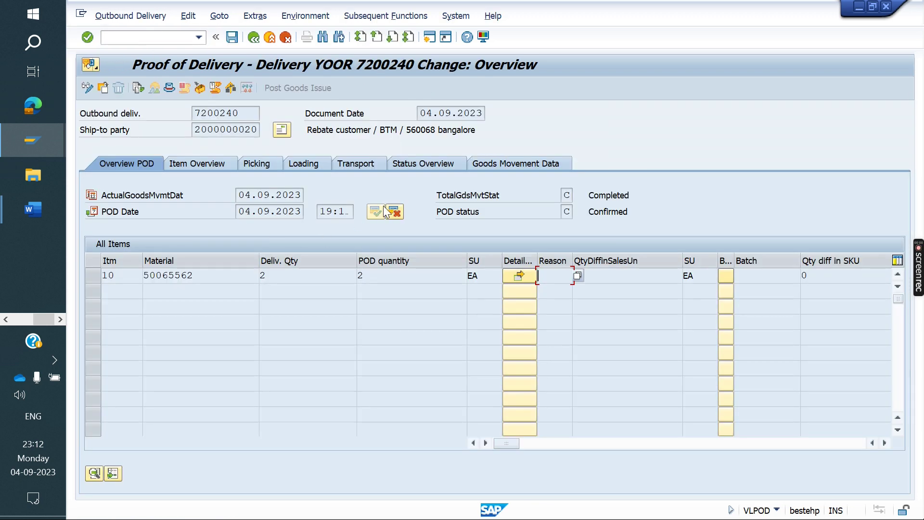
Cancel delivery 7200240's proof of delivery, resetting it to Relevant, and save.
left_click(395, 215)
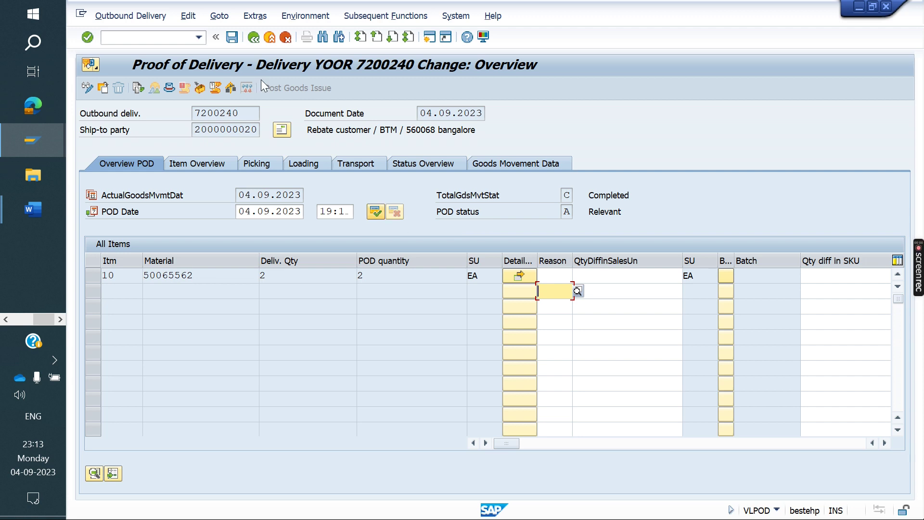
left_click(233, 39)
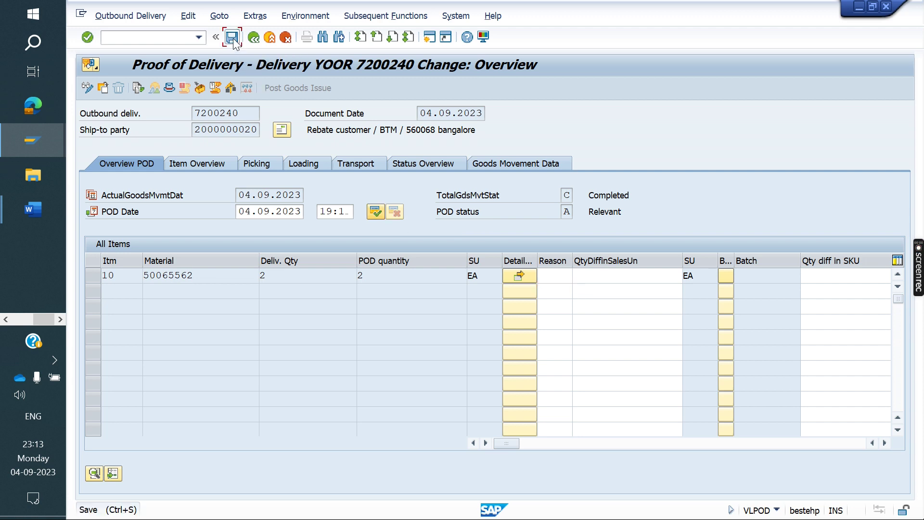
left_click(159, 35)
type("/NVL09")
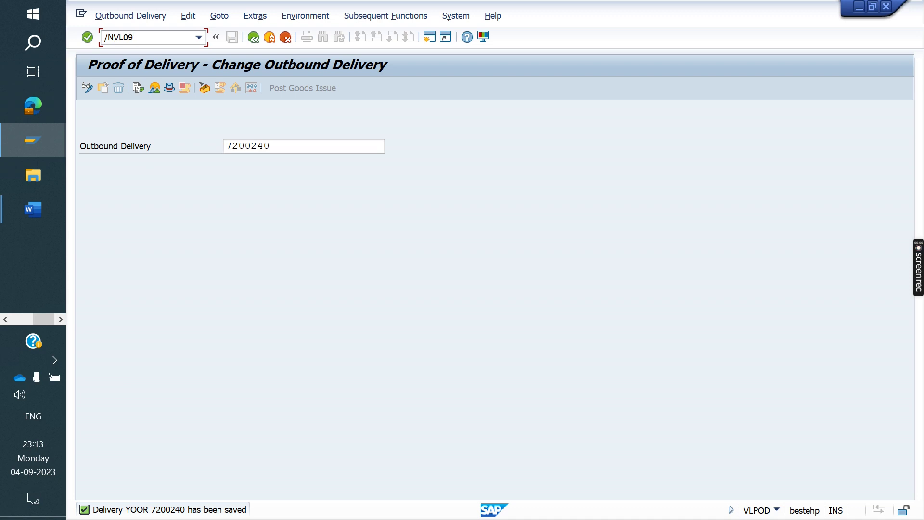
key("Return")
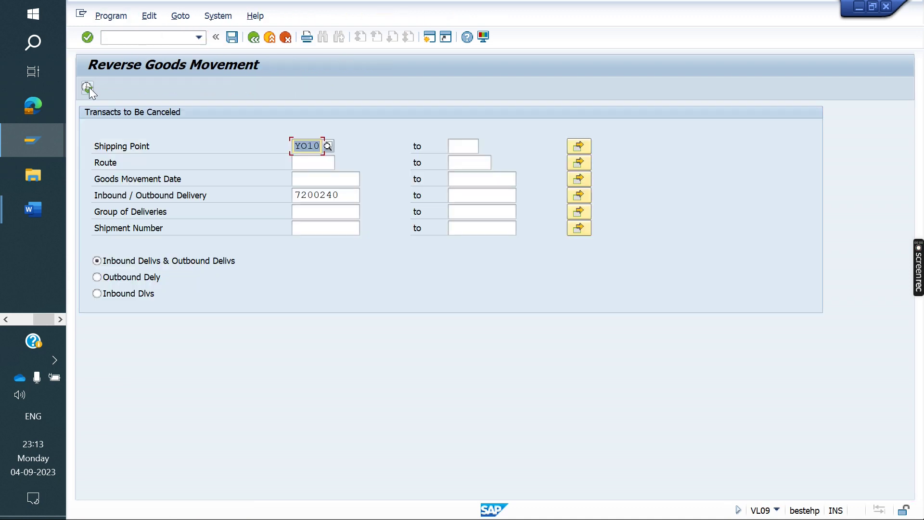
Reverse the goods issue for delivery 7200240 in VL09, returning its status to A.
left_click(88, 88)
left_click(93, 130)
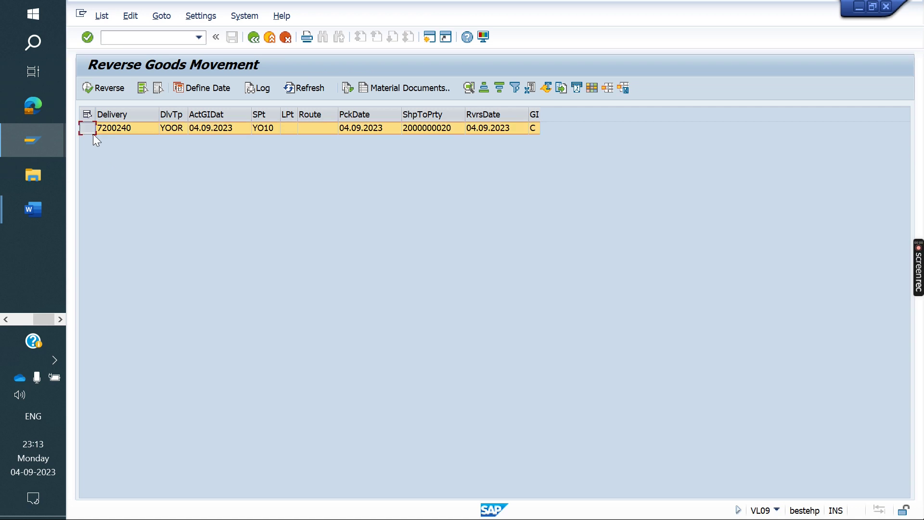
left_click(118, 92)
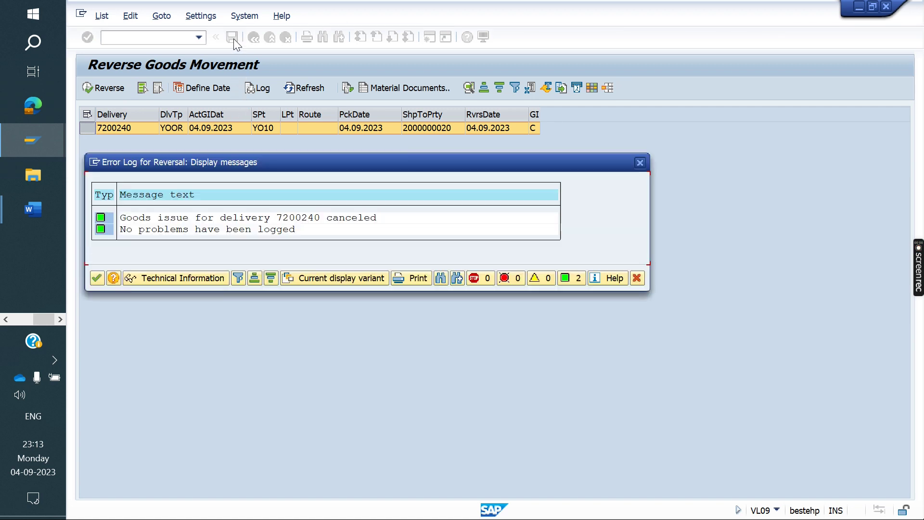
left_click(98, 279)
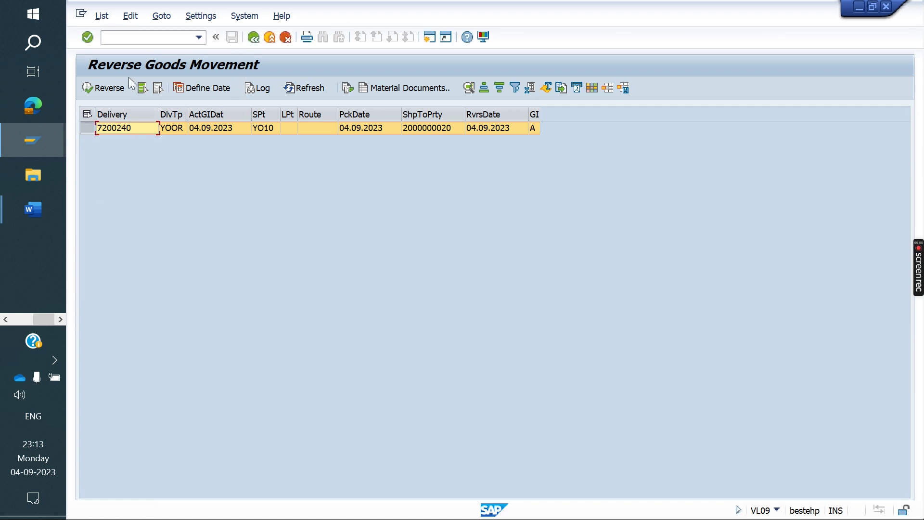
left_click(132, 40)
type("/")
Start a new sales order for the rebate customer using the previously used PO number.
key("Return")
key("Return")
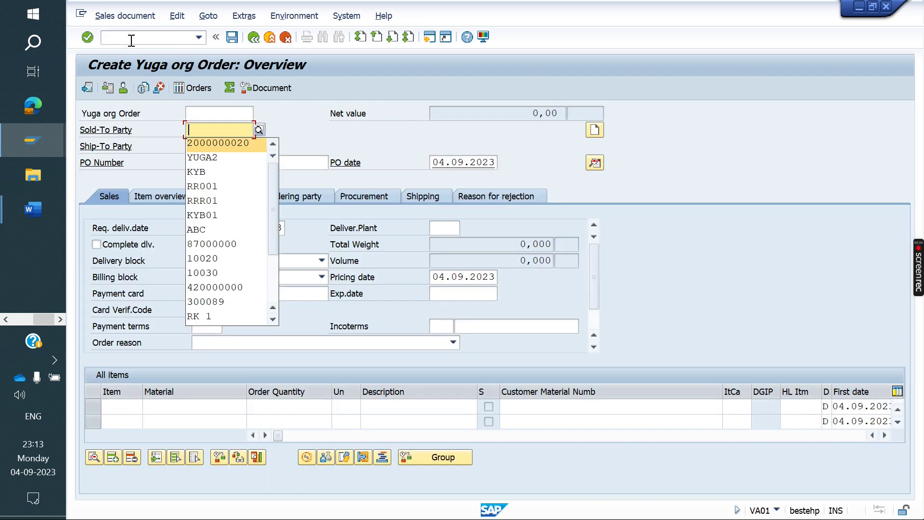
key("Down")
key("Return")
key("Return")
key("Down")
key("Return")
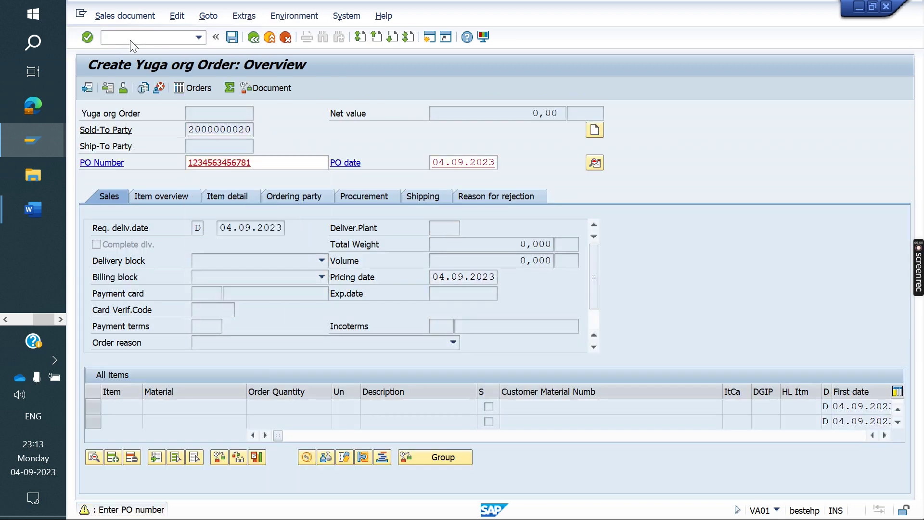
Add item 10: 3 units of material 50065562 DAL 25KG BAG, worth 2.997,00 INR.
key("Return")
key("Down")
key("Return")
key("Return")
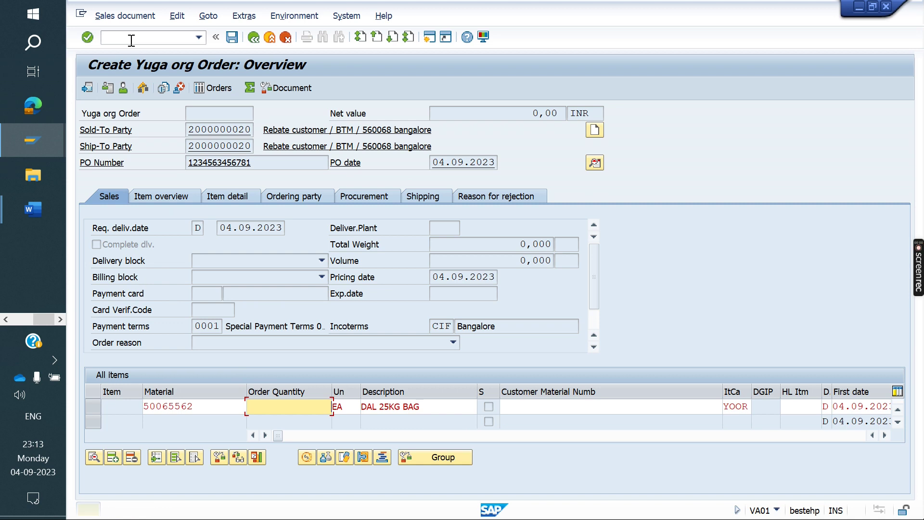
type("3")
key("Return")
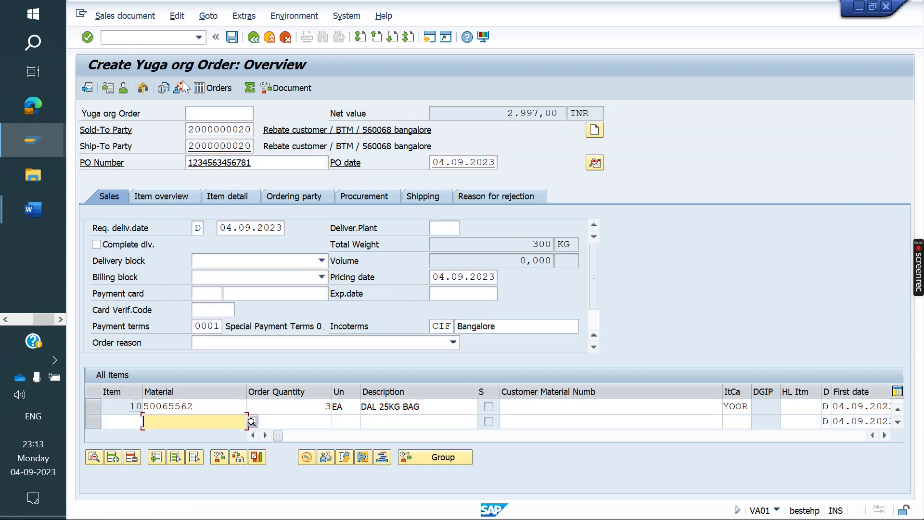
left_click(124, 17)
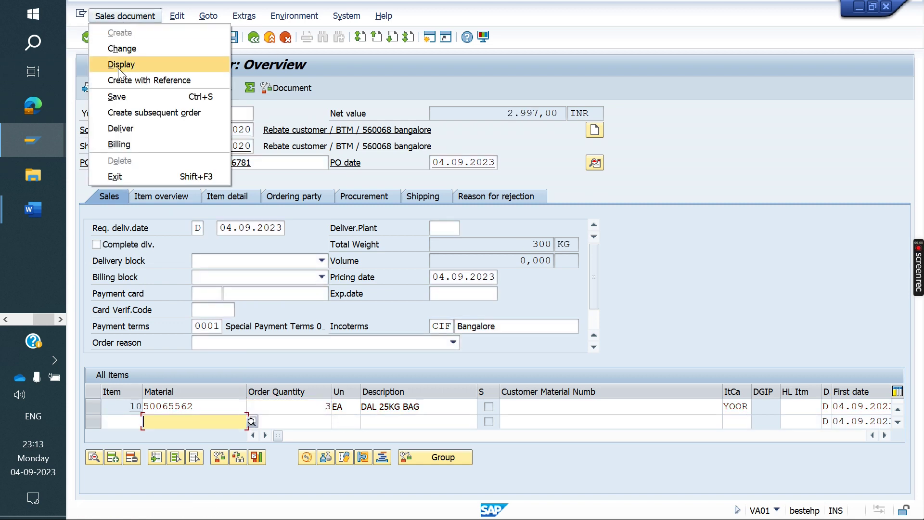
Create a delivery from the new order with a picked quantity of 3 for item 10.
left_click(139, 128)
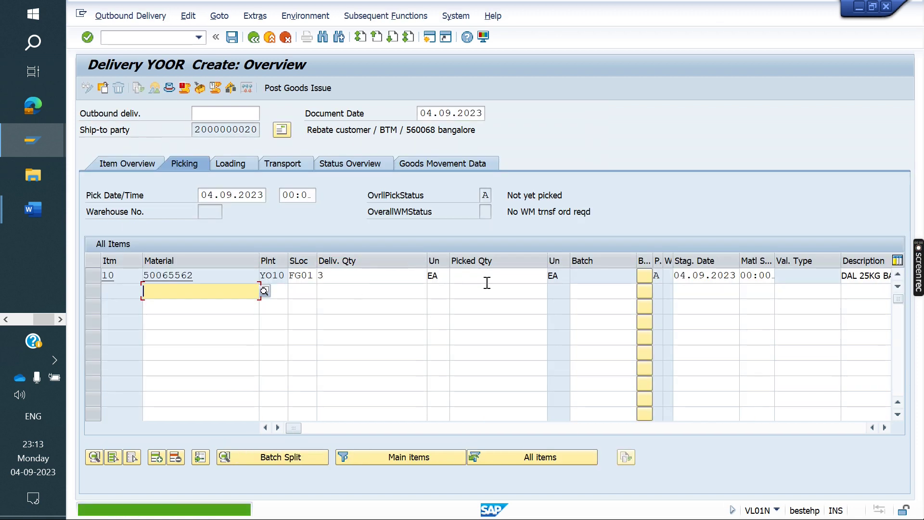
left_click(494, 281)
type("3")
key("Return")
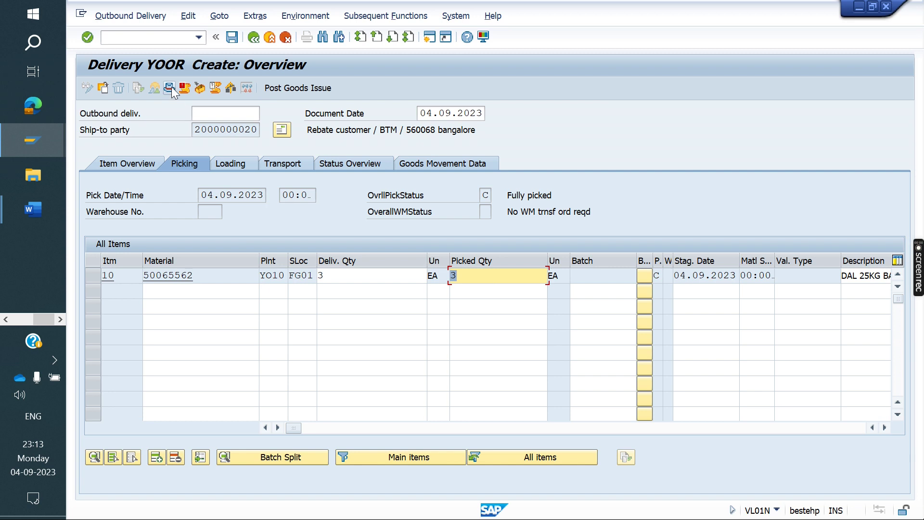
Add agent partner KY in the header, post goods issue, and reopen the delivery for change.
left_click(172, 88)
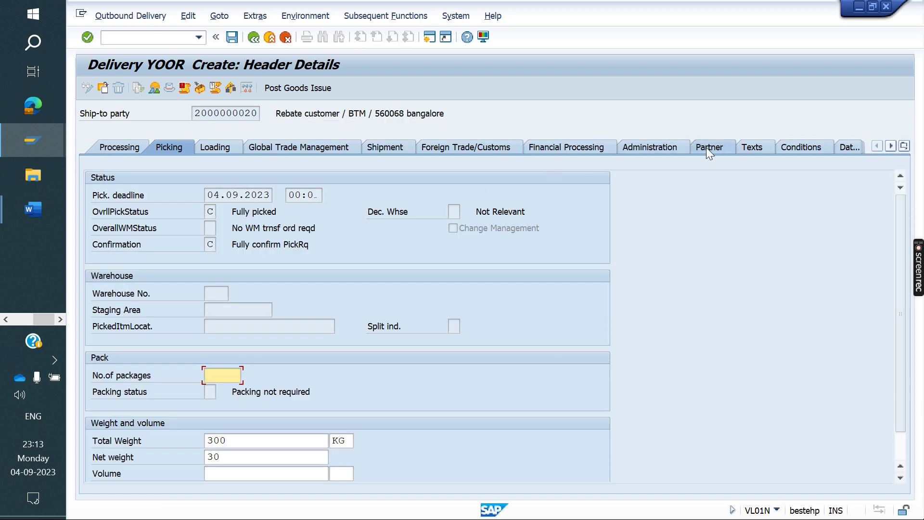
left_click(706, 147)
left_click(262, 255)
key("Return")
key("Return")
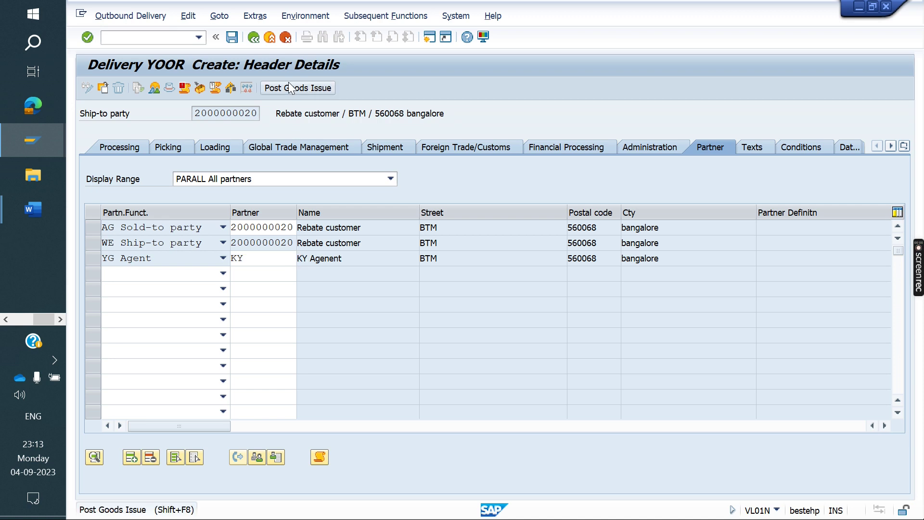
left_click(290, 87)
left_click(140, 36)
type("/")
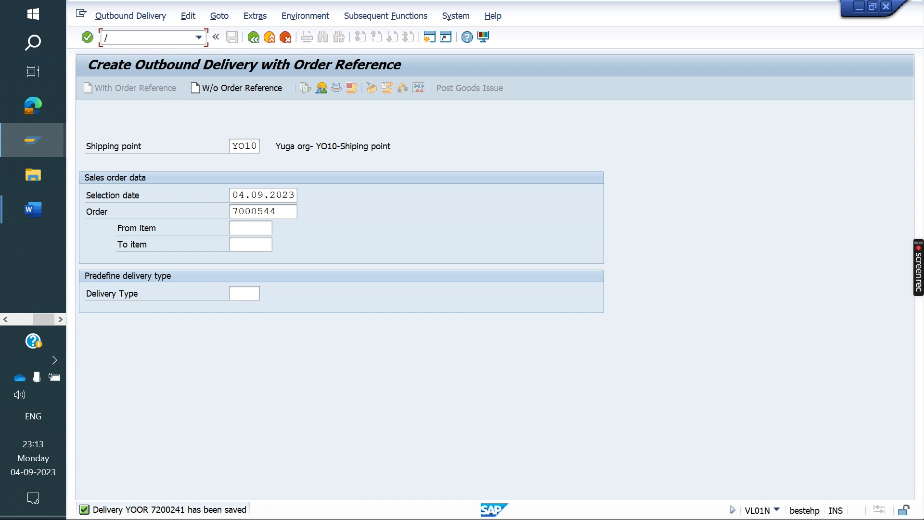
type("NVL02")
key("Return")
key("Return")
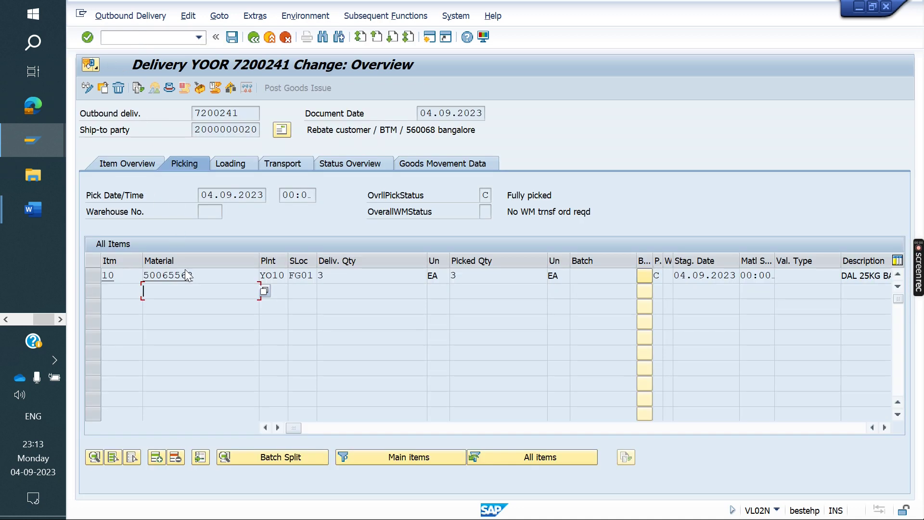
Open item 10's processing details and confirm its POD status reads Relevant.
left_click(204, 276)
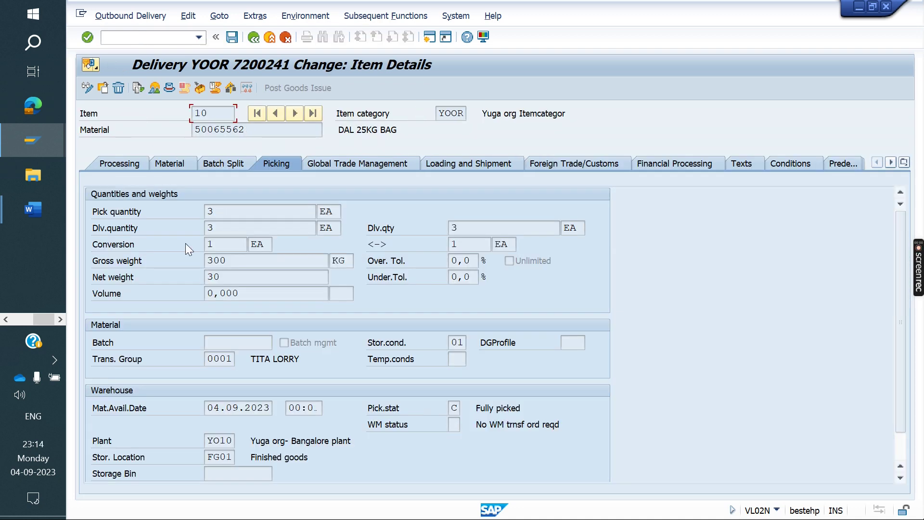
left_click(121, 162)
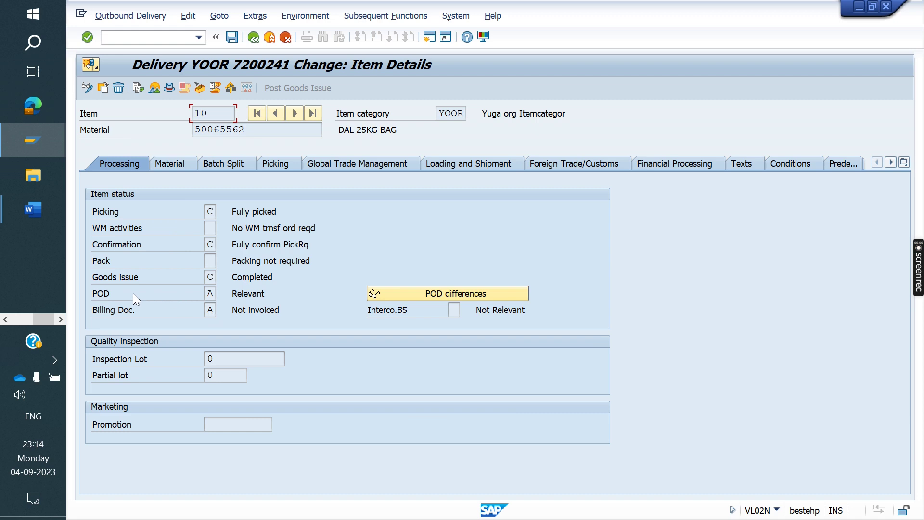
left_click(210, 293)
left_click(272, 294)
left_click_drag(278, 291, 207, 295)
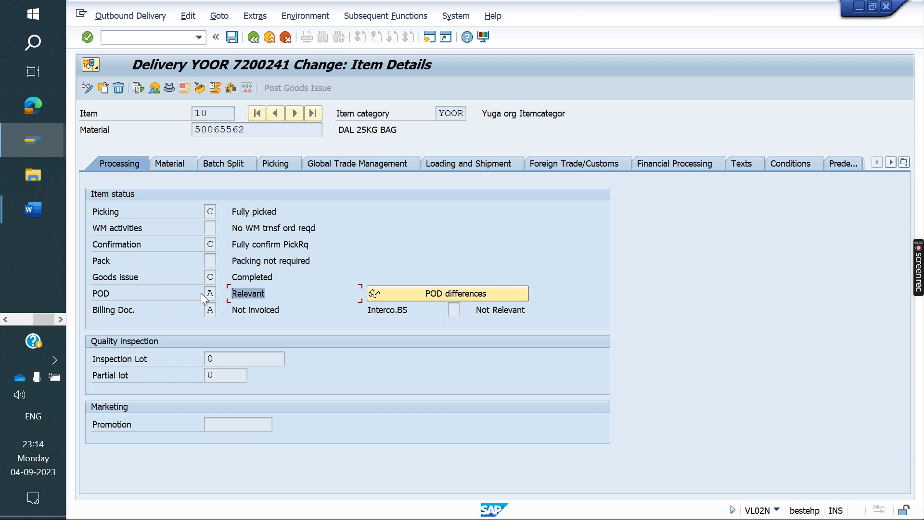
Confirm no POD differences are reported yet and review the possible POD status values.
left_click(406, 292)
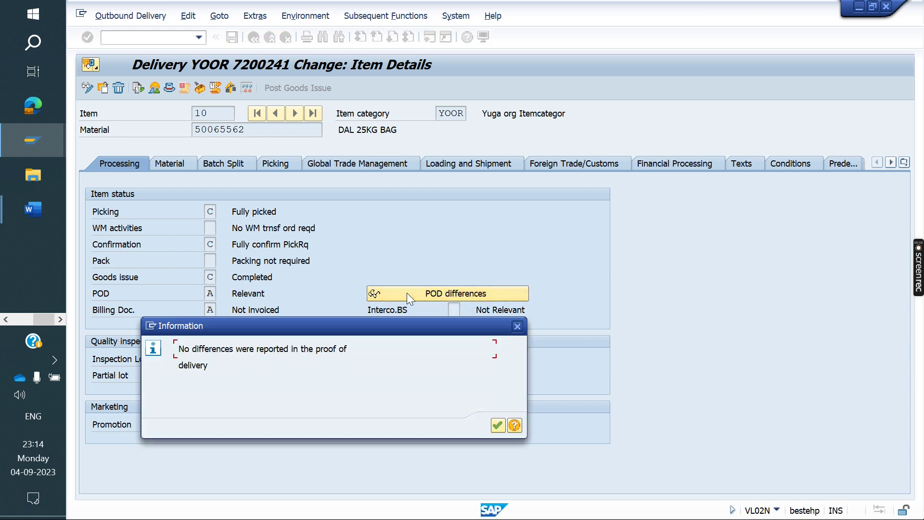
left_click_drag(179, 349, 220, 369)
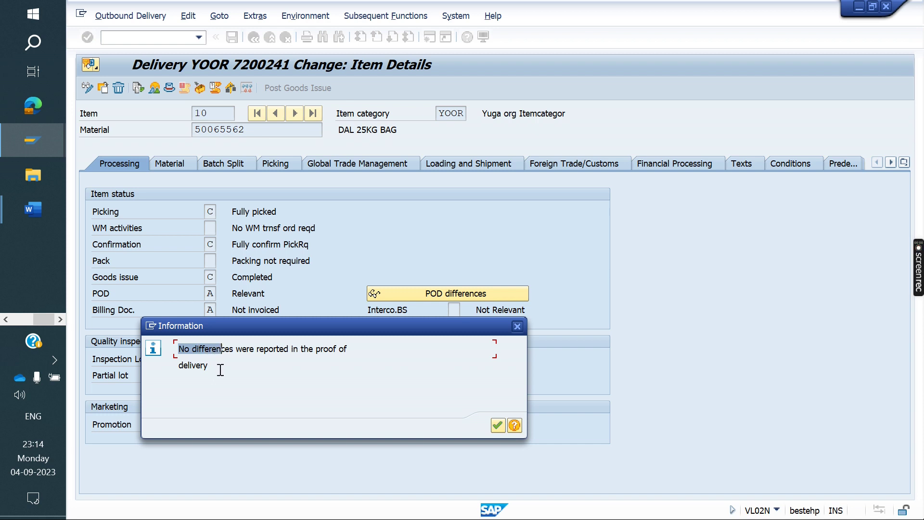
left_click(517, 327)
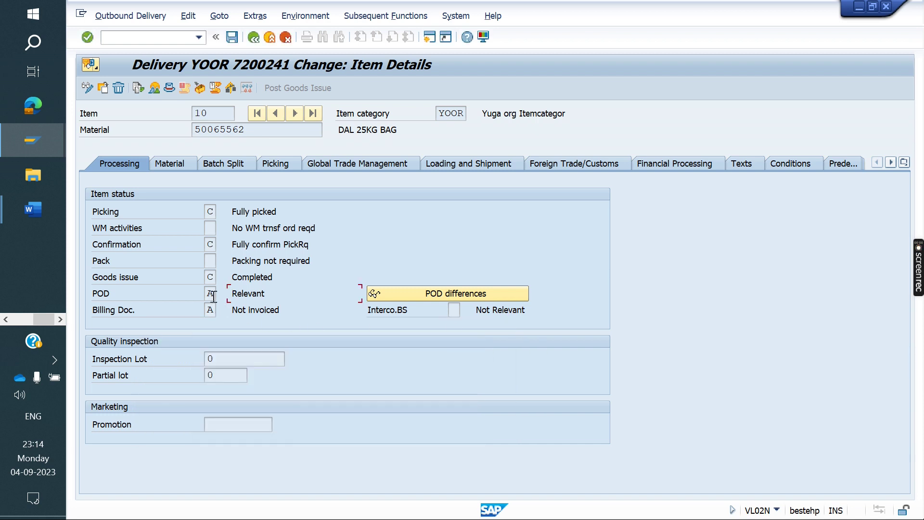
key("F4")
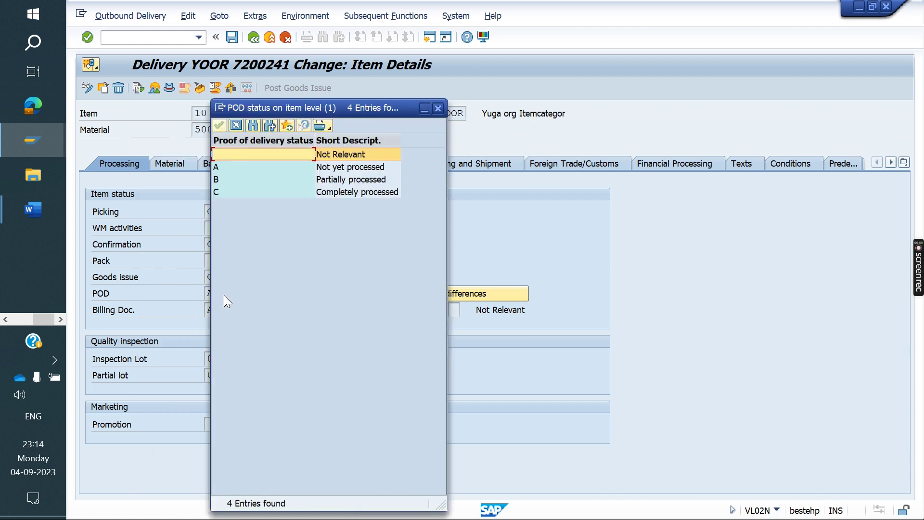
left_click(325, 168)
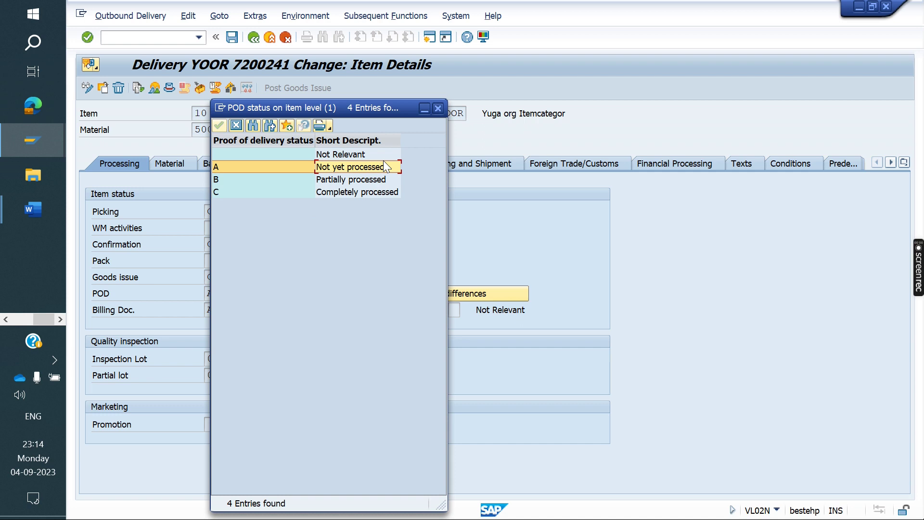
left_click(438, 107)
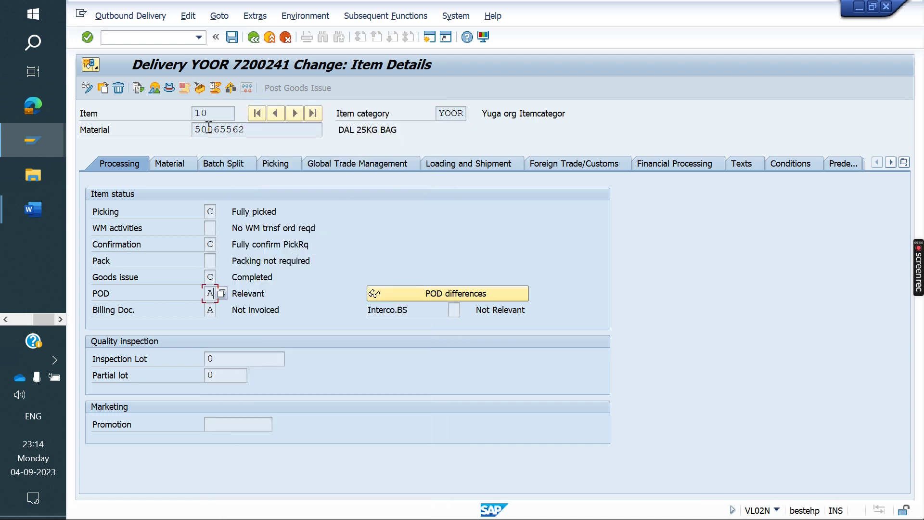
left_click(137, 38)
type("/NVLPO")
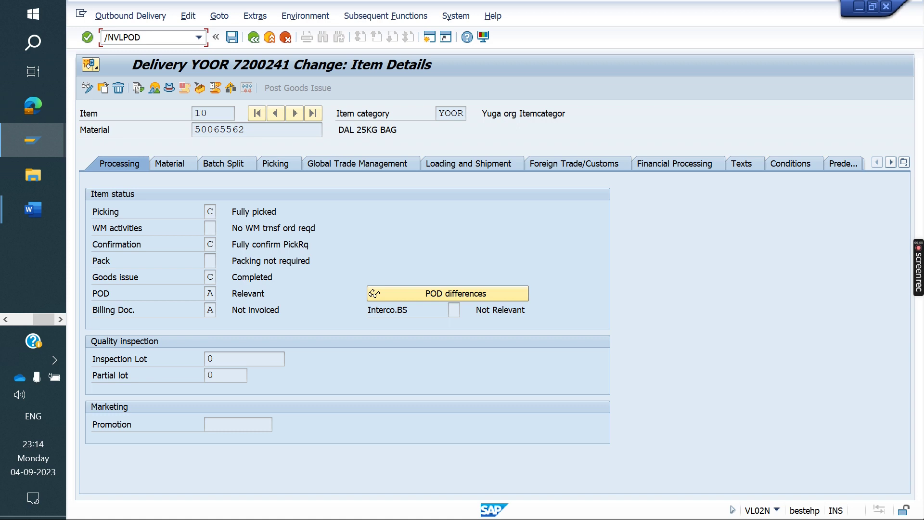
type("D")
Record a one-unit difference with reason DFG2, leaving POD quantity 2, and save.
key("Return")
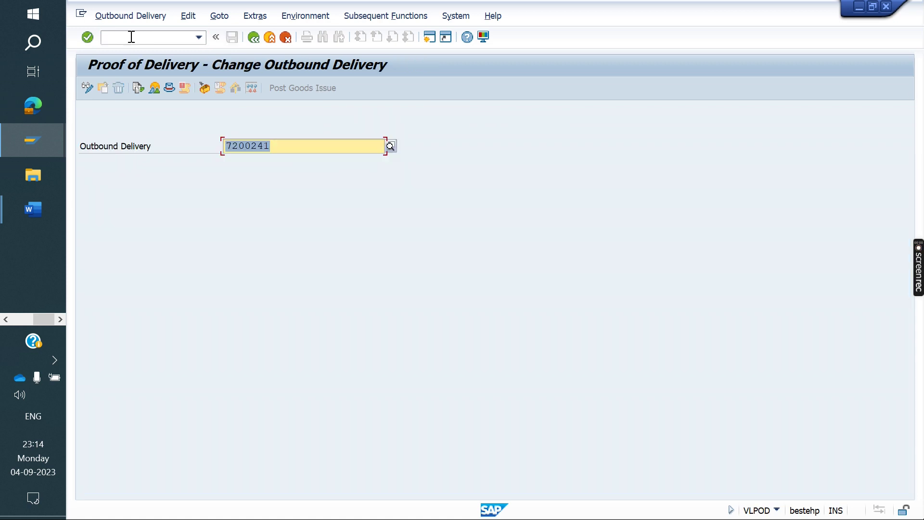
key("Return")
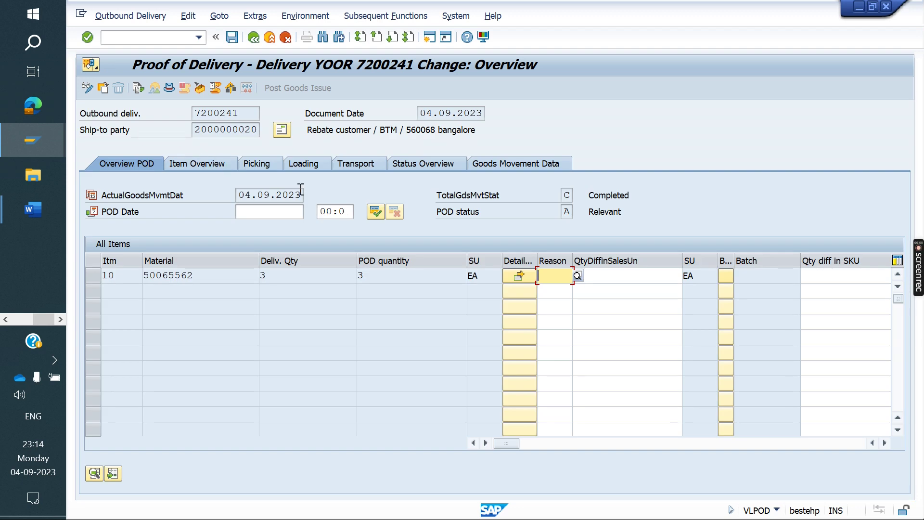
type("DFG2")
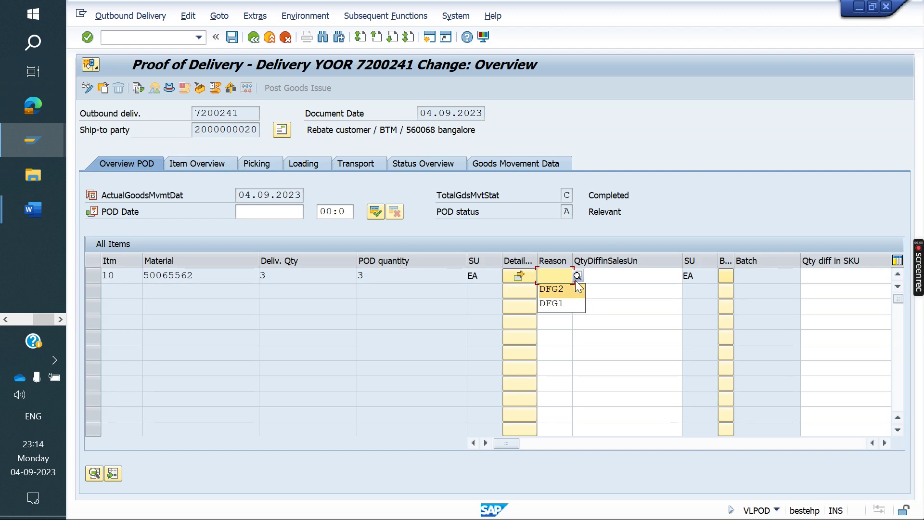
left_click(622, 279)
type("1")
key("Return")
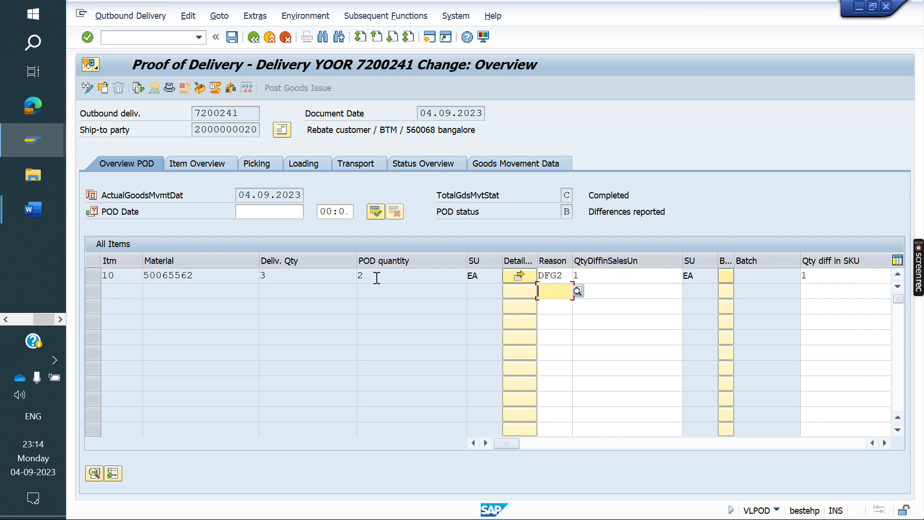
double_click(367, 275)
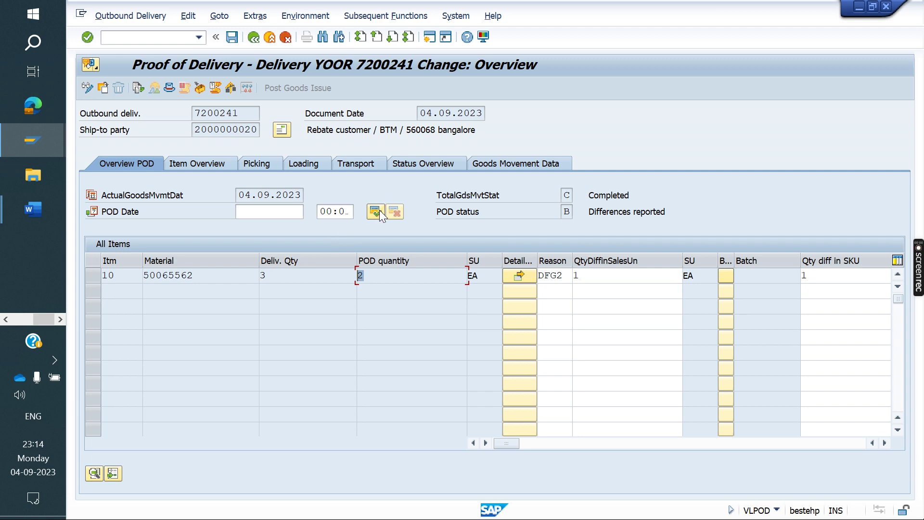
left_click(232, 37)
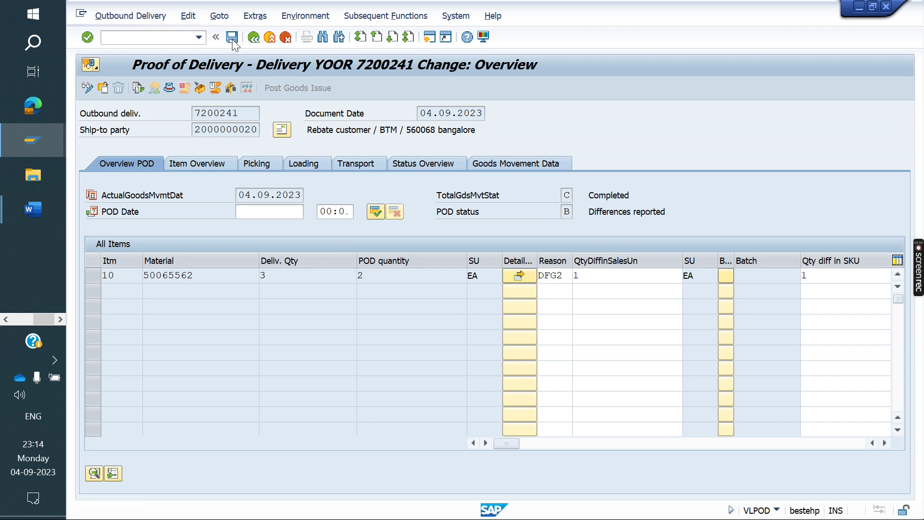
Open automatic proof-of-delivery confirmation with /NVLPODQ.
left_click(147, 37)
type("/NVLPODQ")
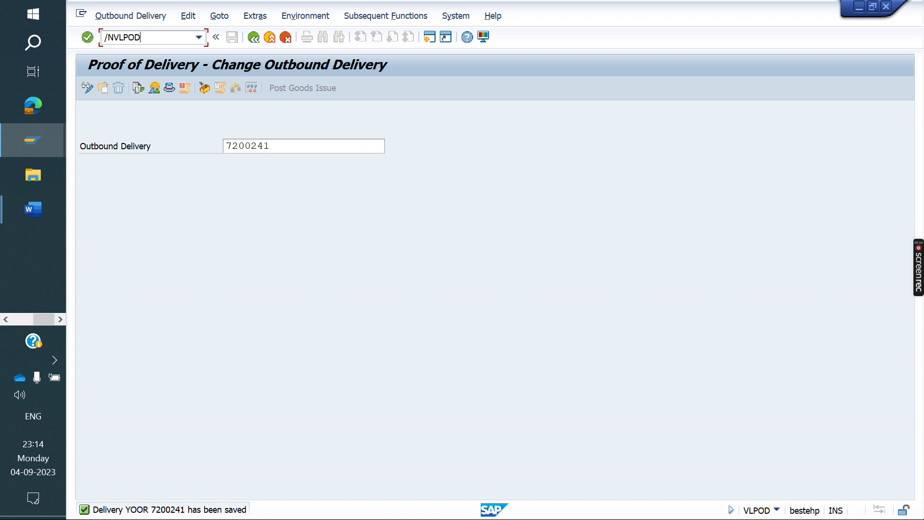
key("Return")
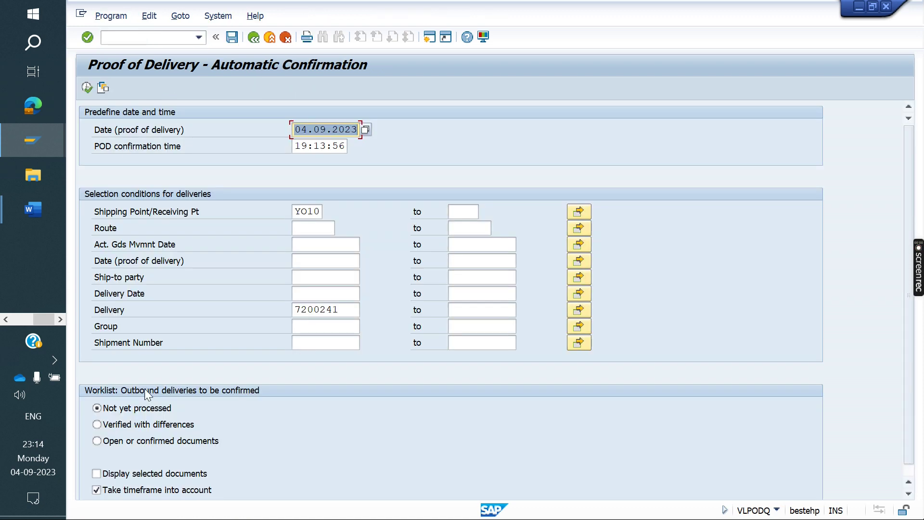
List deliveries verified with differences, clearing the delivery number filter.
left_click(98, 424)
left_click_drag(359, 310, 223, 311)
key("Delete")
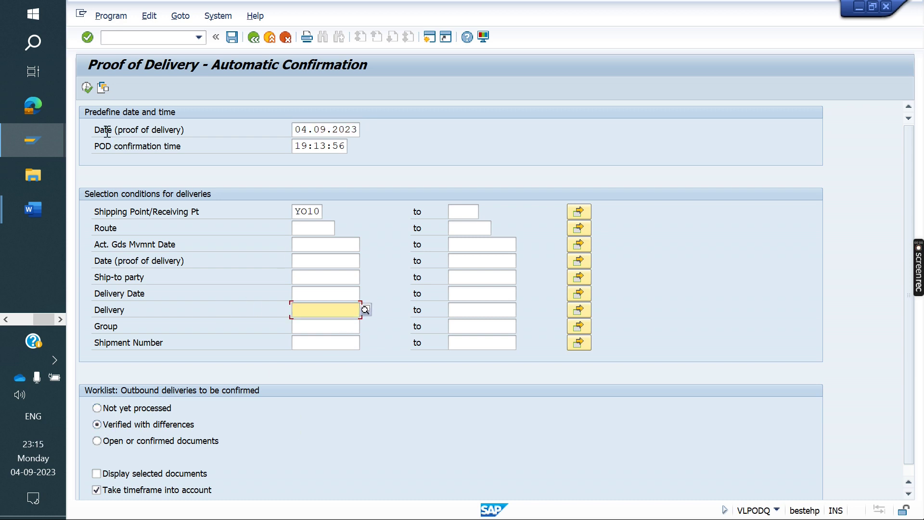
left_click(87, 88)
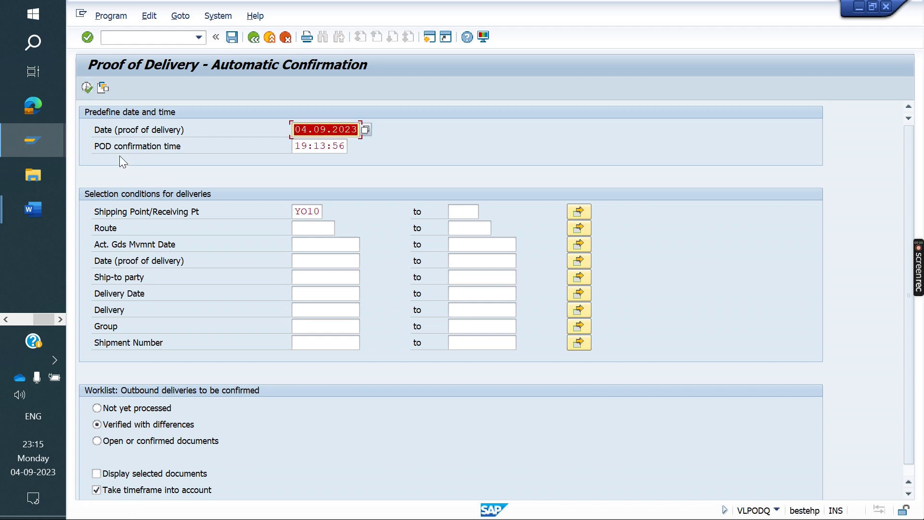
left_click(99, 474)
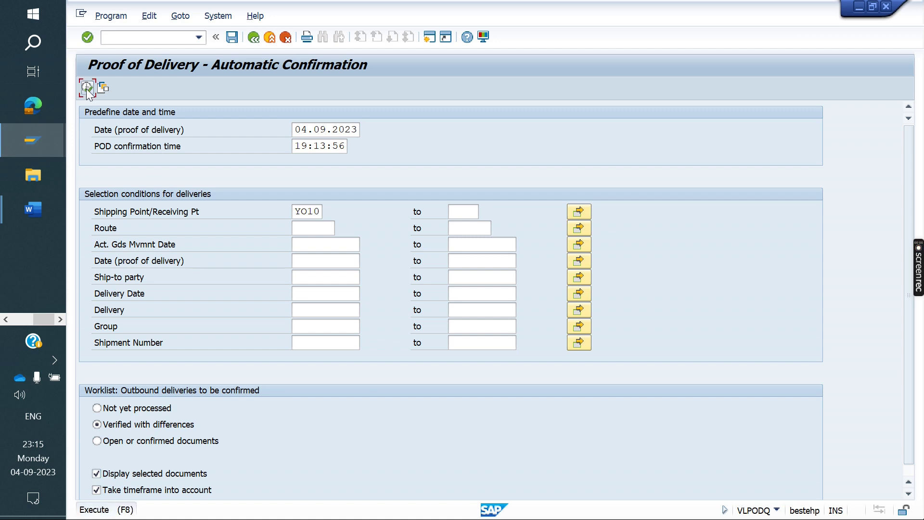
left_click(86, 88)
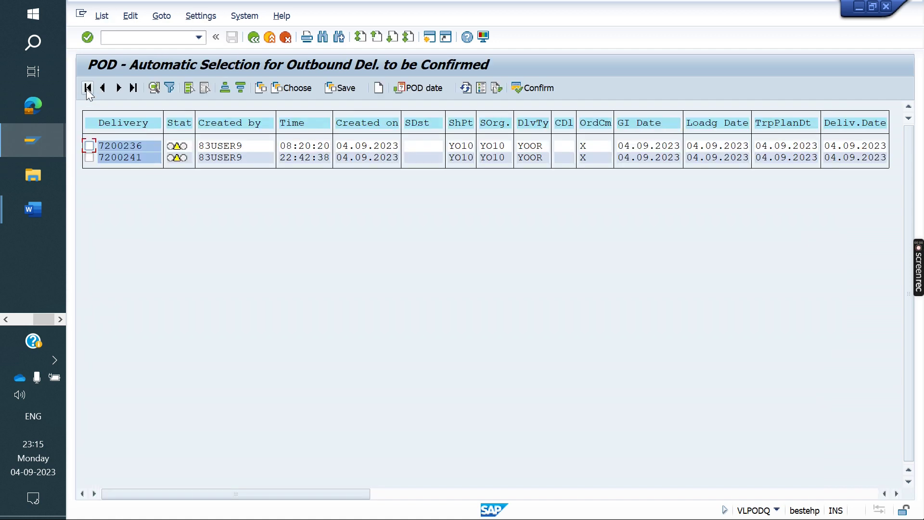
Open delivery 7200241's POD overview, save it with the shortfall, then reopen it in VL02N.
double_click(136, 157)
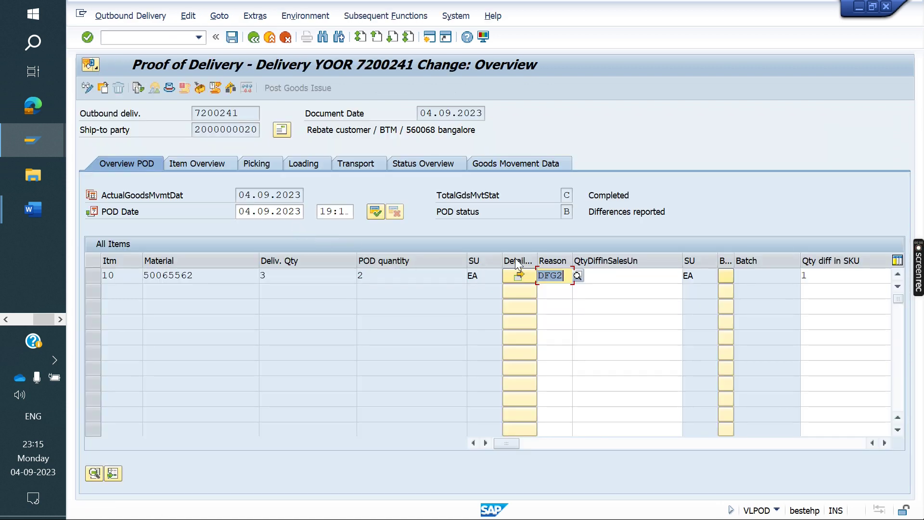
left_click(232, 37)
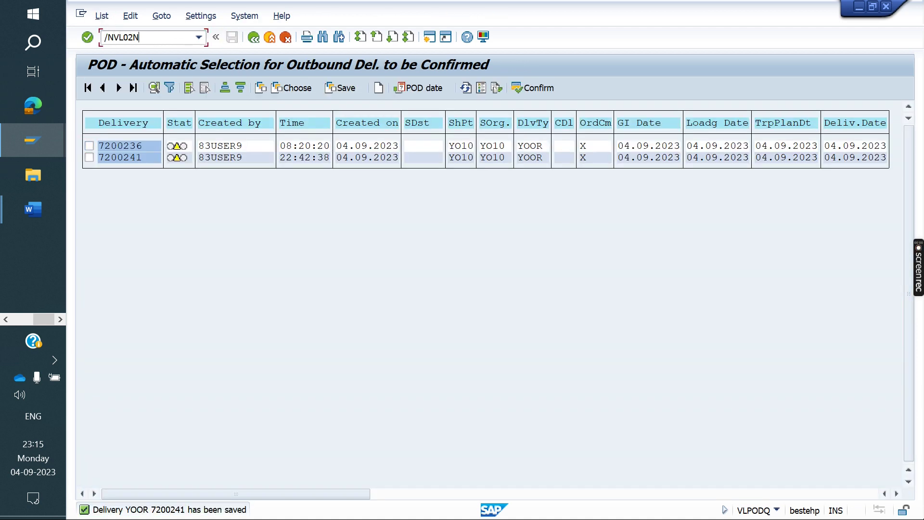
type("/NVL02N")
key("Return")
key("Return")
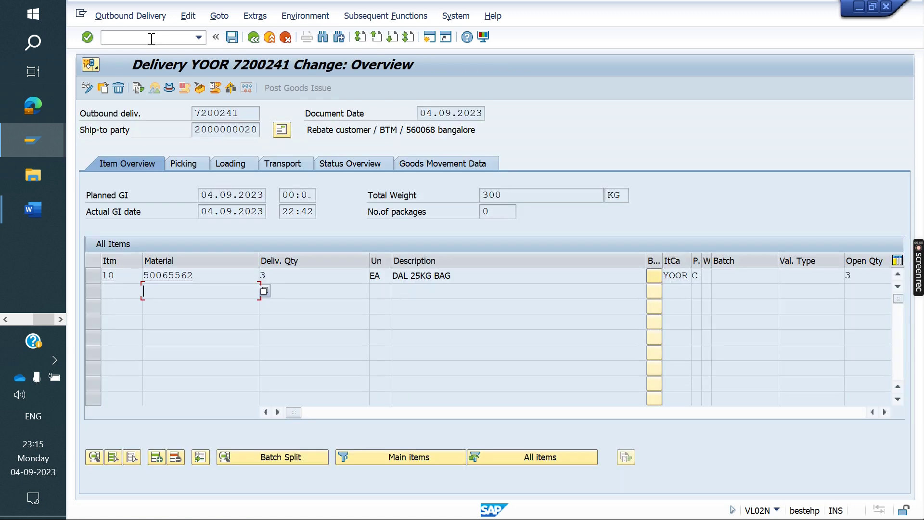
Review item 10's POD status Differences reported and its delivered quantity of 3.
double_click(205, 279)
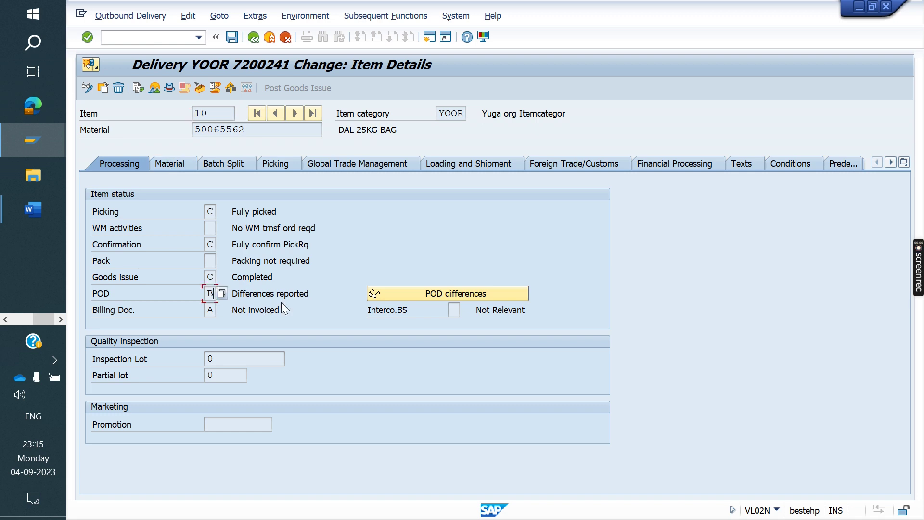
left_click_drag(322, 295, 214, 295)
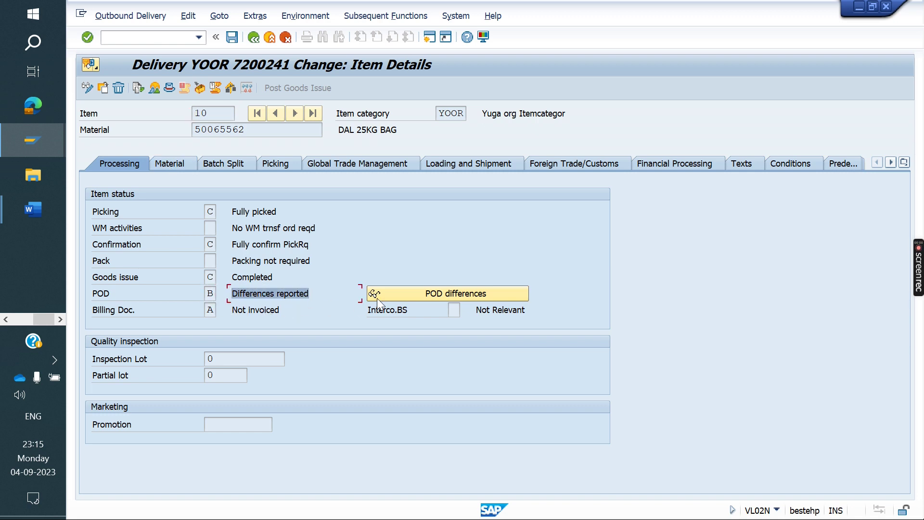
left_click(425, 291)
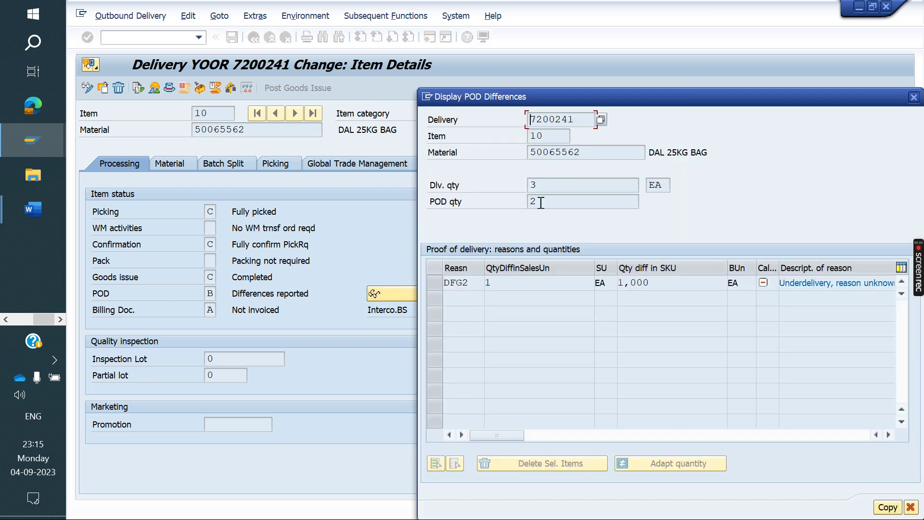
left_click_drag(559, 184, 447, 201)
left_click(910, 507)
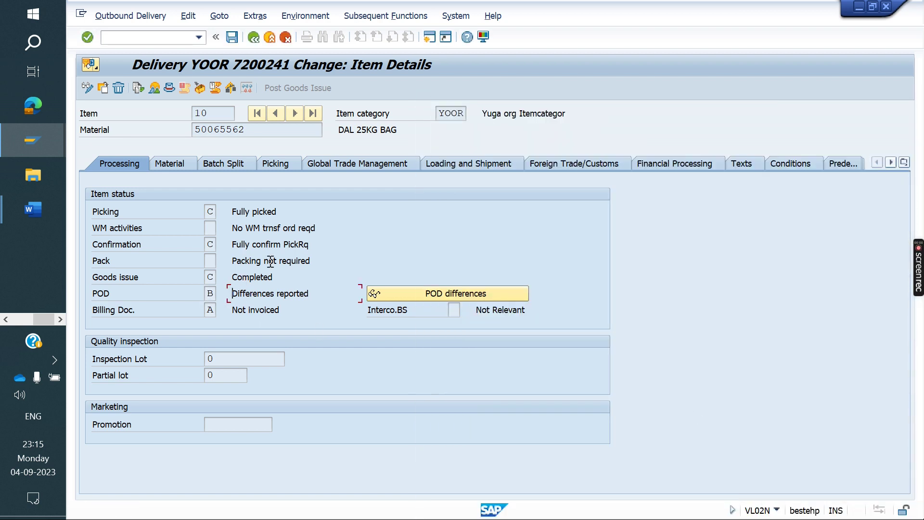
left_click(210, 293)
Open the proof-of-delivery overview for delivery 7200241 with /NVLPOD.
left_click(148, 35)
type("/NVLPOD")
key("Return")
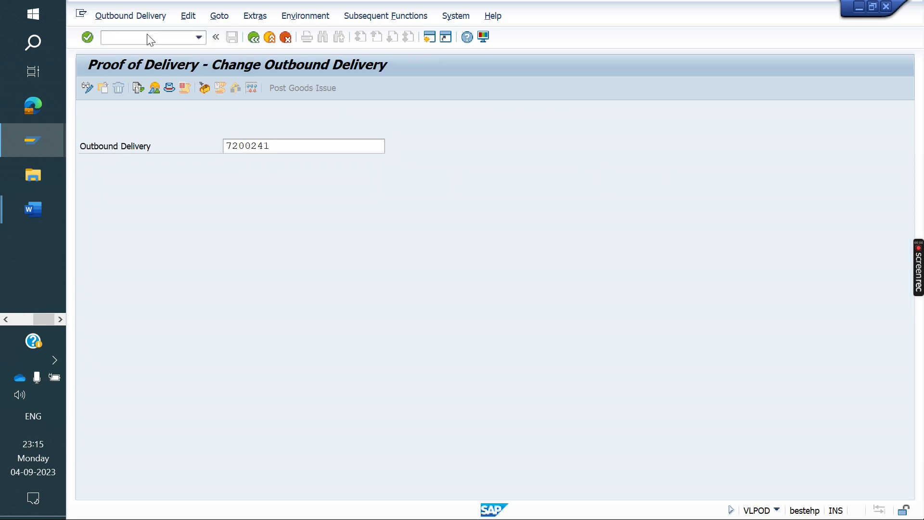
key("Return")
Confirm and save the proof of delivery for 7200241, then reopen the delivery in VL02N.
left_click(376, 212)
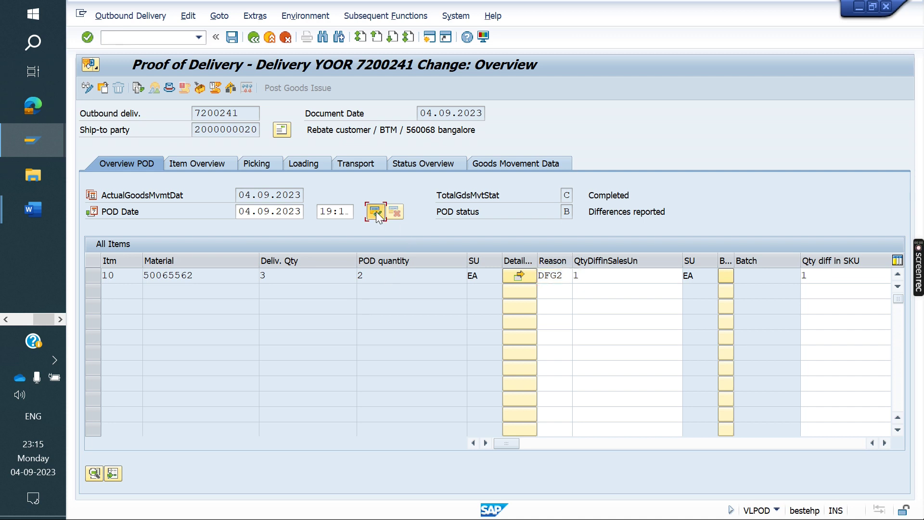
left_click(232, 37)
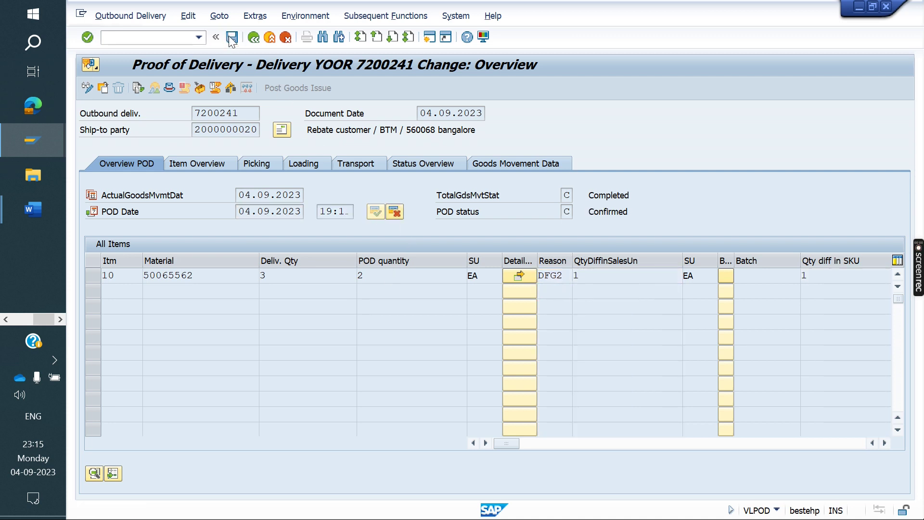
left_click(151, 44)
type("/NVL02N")
key("Return")
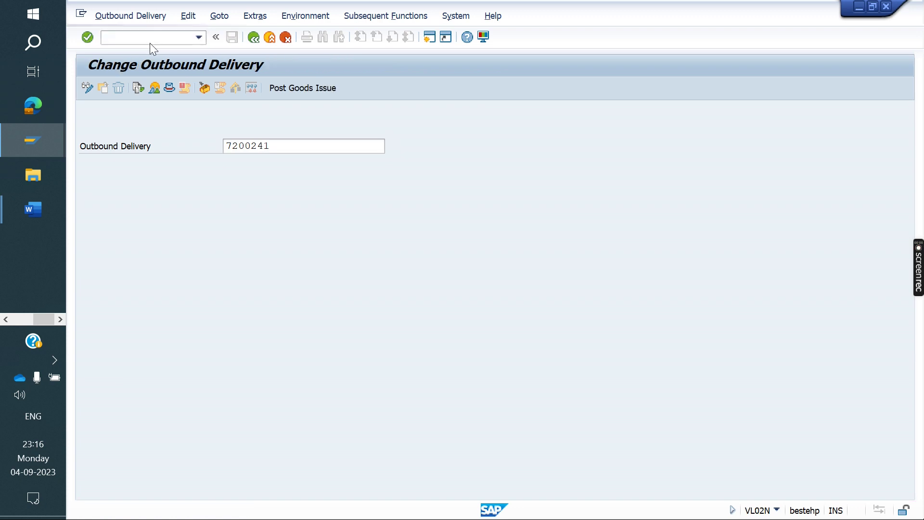
key("Return")
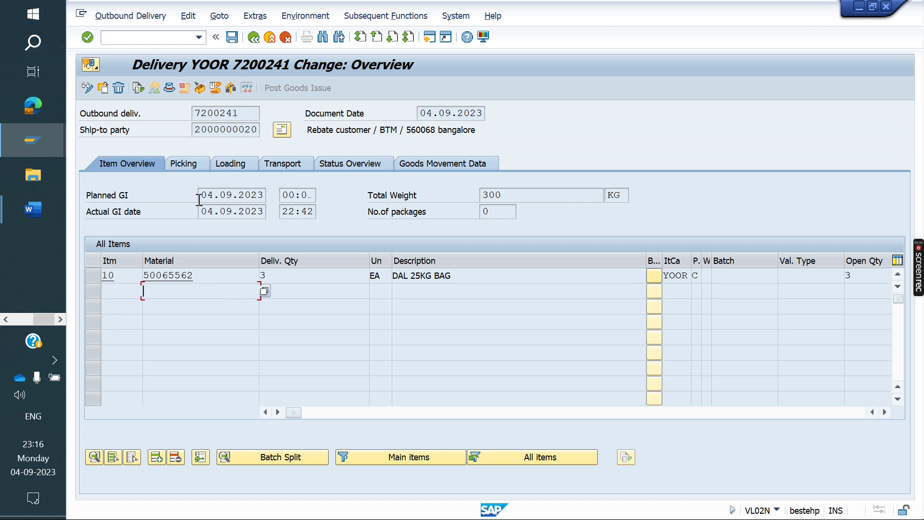
Check item 10's POD differences and return to the POD overview via /NVLPOD.
double_click(183, 274)
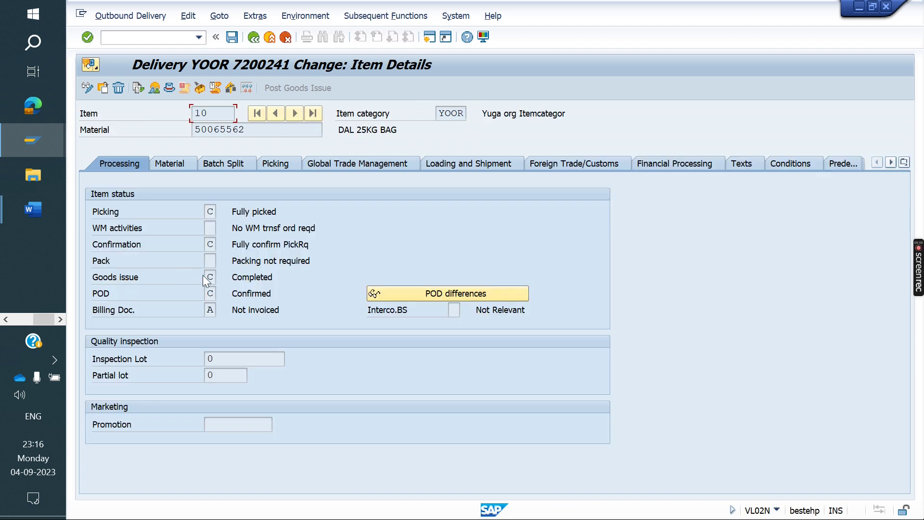
left_click(411, 294)
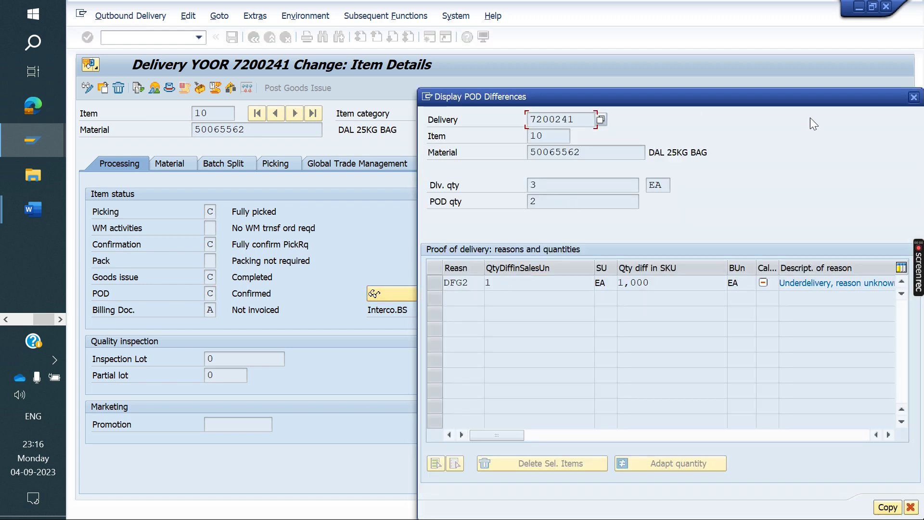
left_click(913, 98)
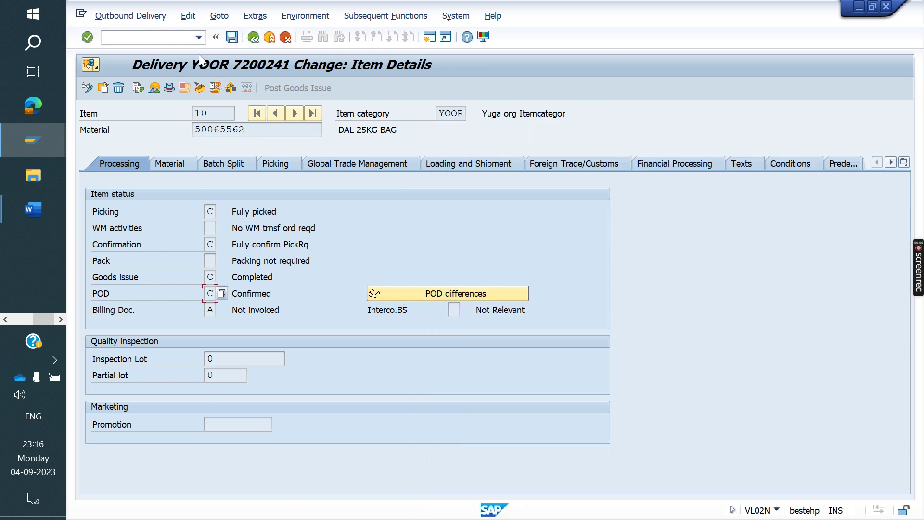
left_click(150, 38)
type("/NVLPOD")
key("Return")
key("Return")
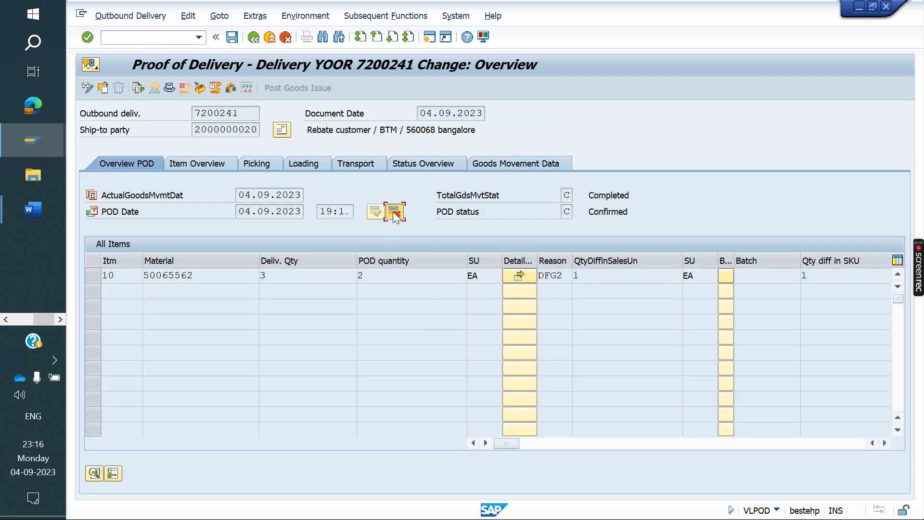
Reverse the POD confirmation, remove the one-unit difference so POD quantity is 3, reconfirm and save.
left_click(394, 212)
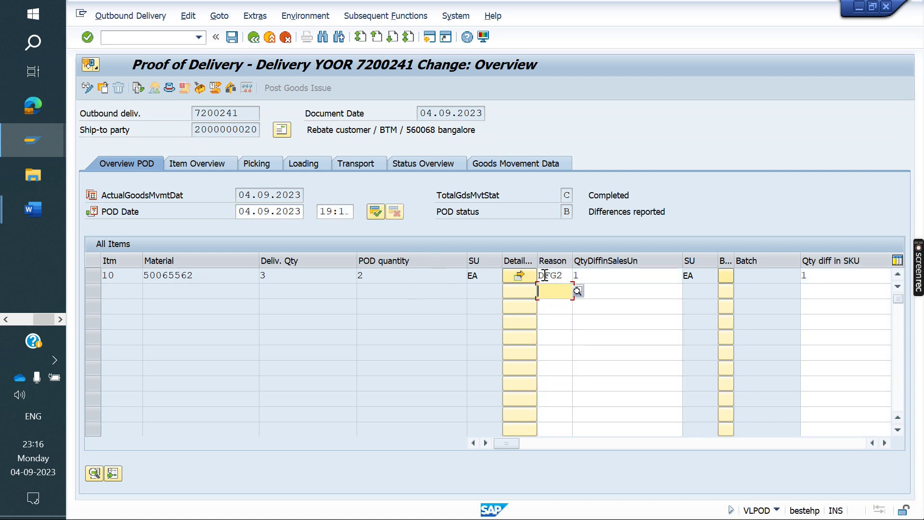
left_click(599, 275)
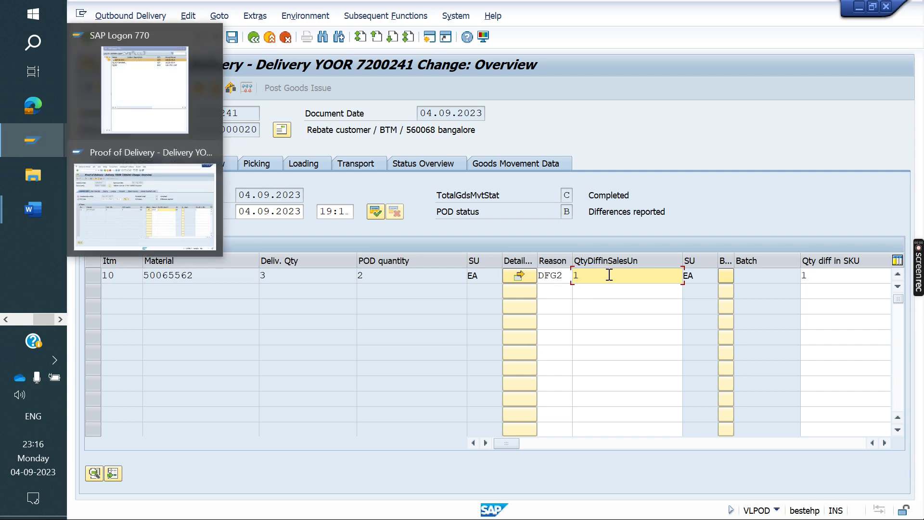
key("BackSpace")
key("Return")
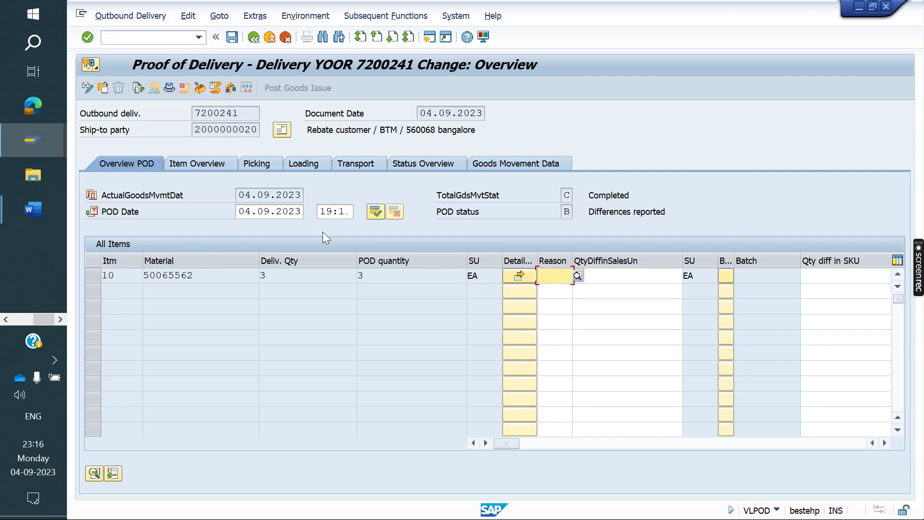
left_click(376, 211)
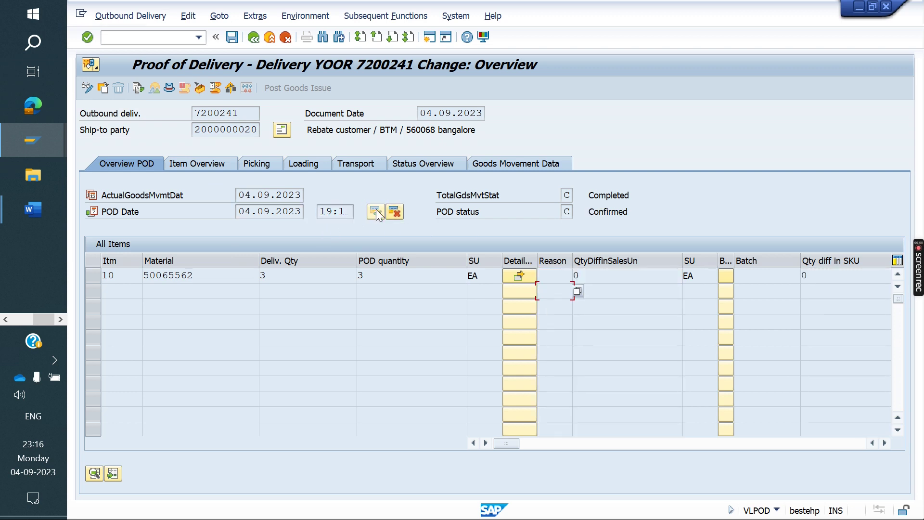
left_click(233, 37)
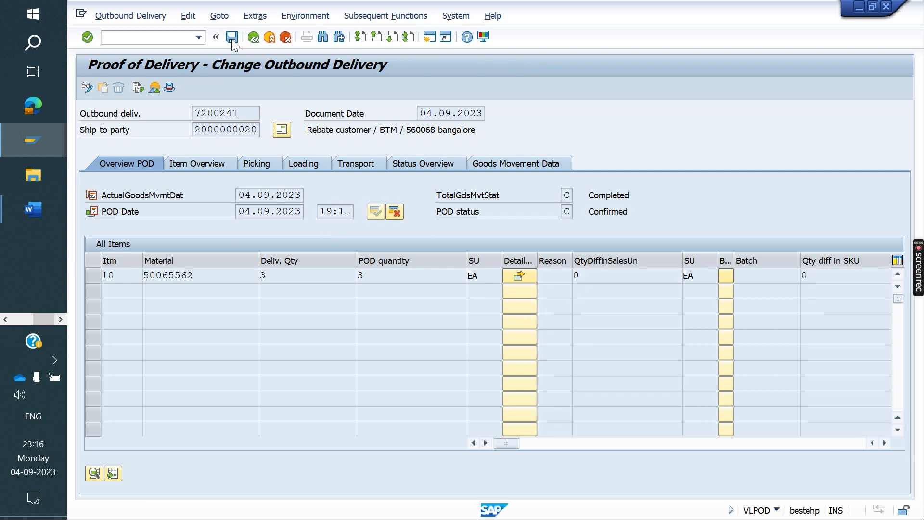
Generate invoice items for delivery 7200241 with /NVF, then return to its POD overview.
left_click(159, 37)
type("/NVF")
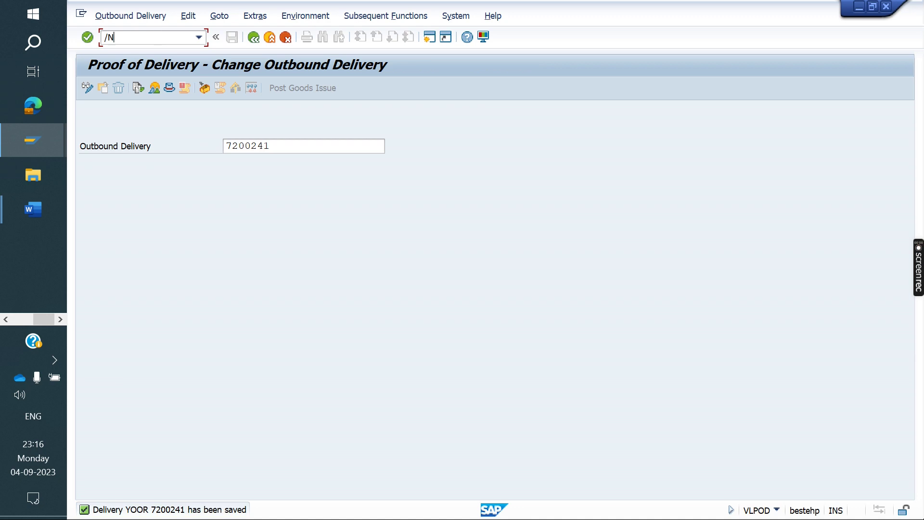
key("Return")
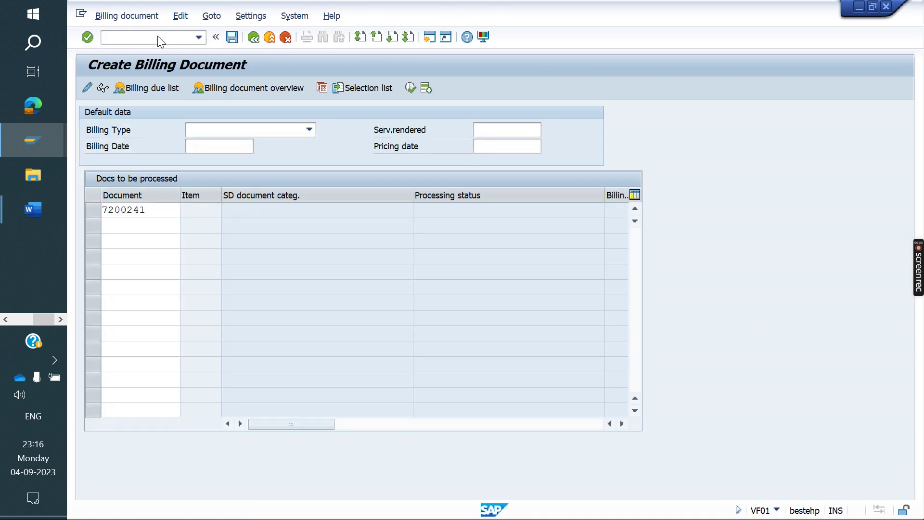
key("Return")
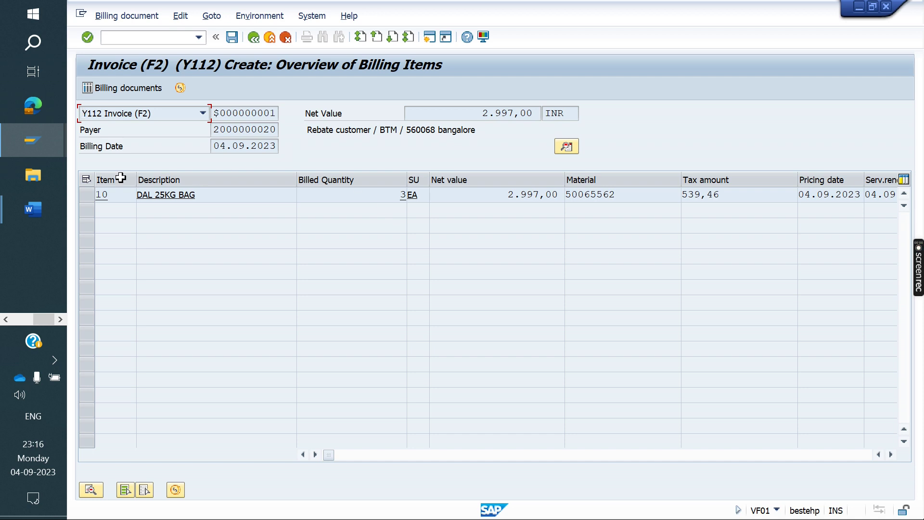
mouse_move(48, 146)
type("/NVLPOD")
key("Return")
key("Return")
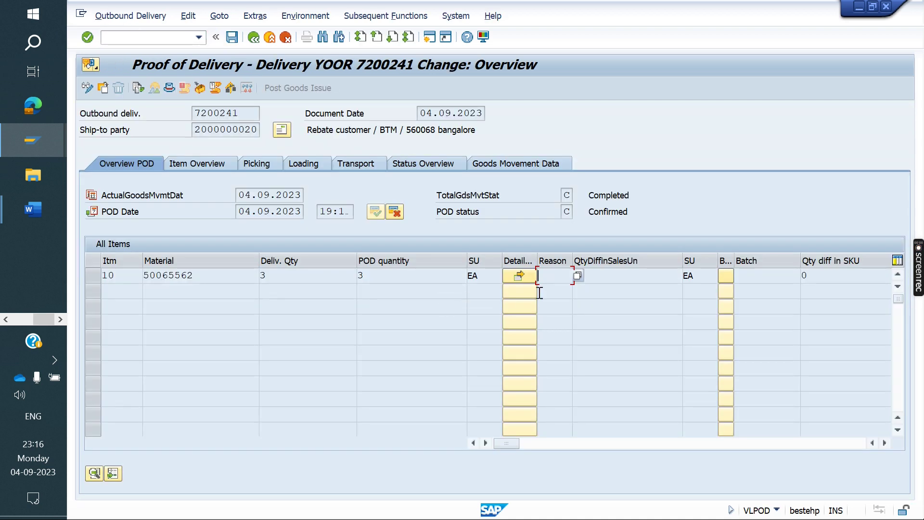
Reverse the POD, enter a 1-unit difference with reason DFG2, reconfirm and save.
left_click(396, 212)
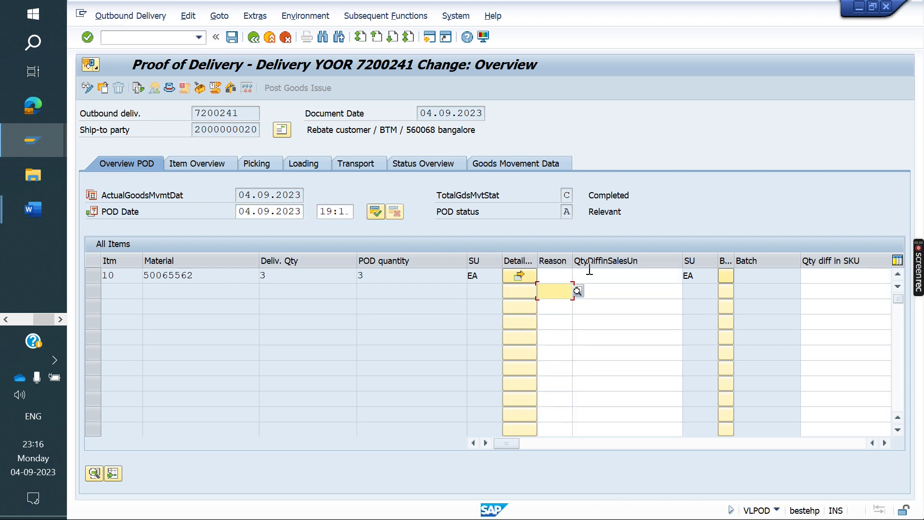
left_click(601, 273)
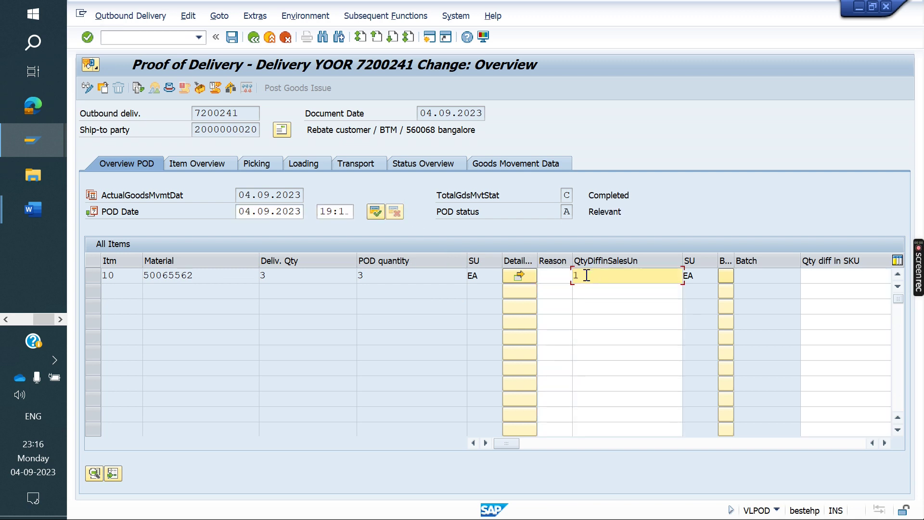
left_click(558, 274)
left_click(551, 289)
key("Return")
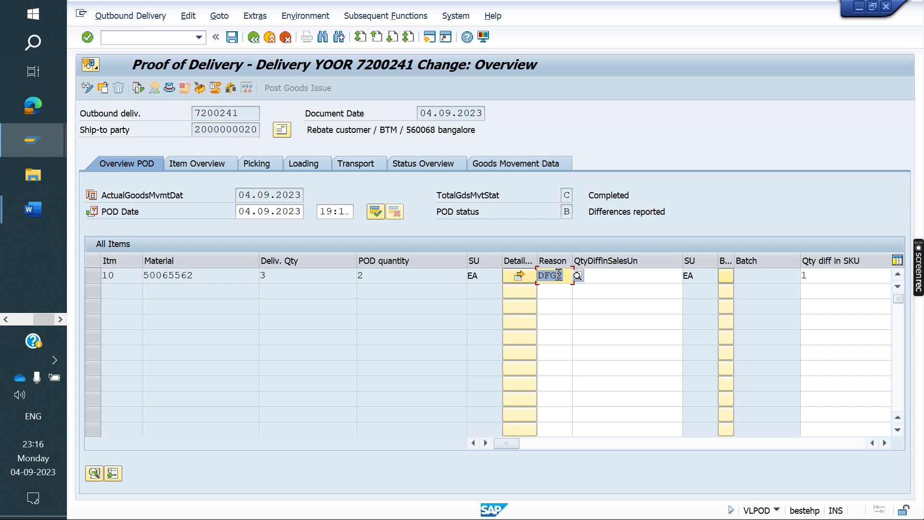
left_click(375, 213)
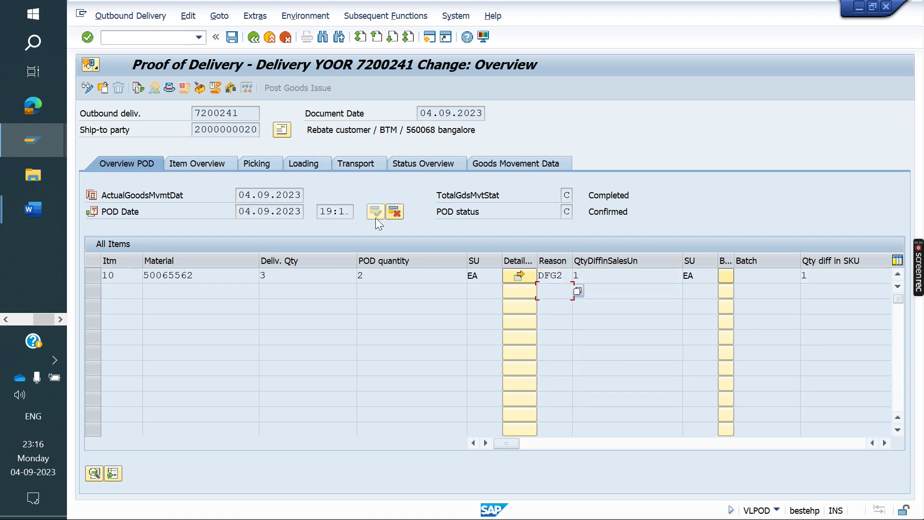
left_click(232, 38)
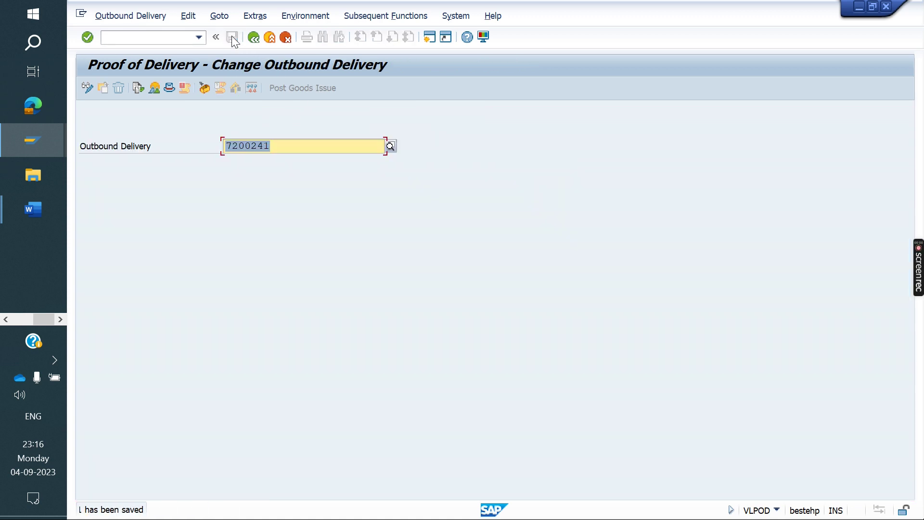
Create and save invoice 90041736 for 2 EA worth 1.998,00 INR via /NVF01, then reopen VLPOD.
left_click(152, 37)
type("/NVF")
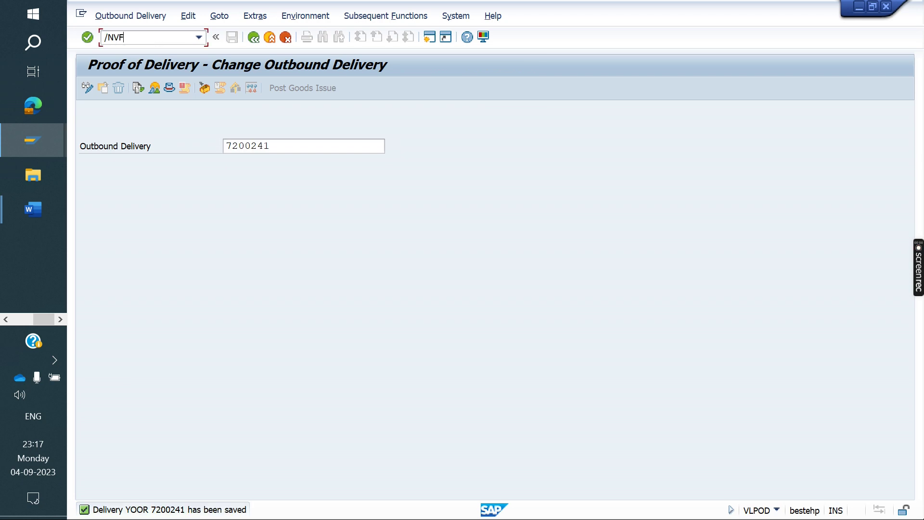
type("01")
key("Return")
key("Return")
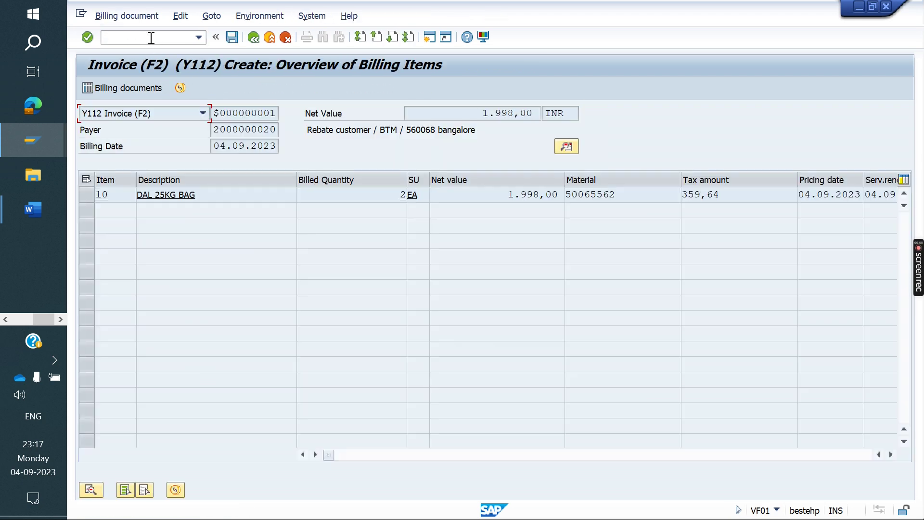
left_click(238, 39)
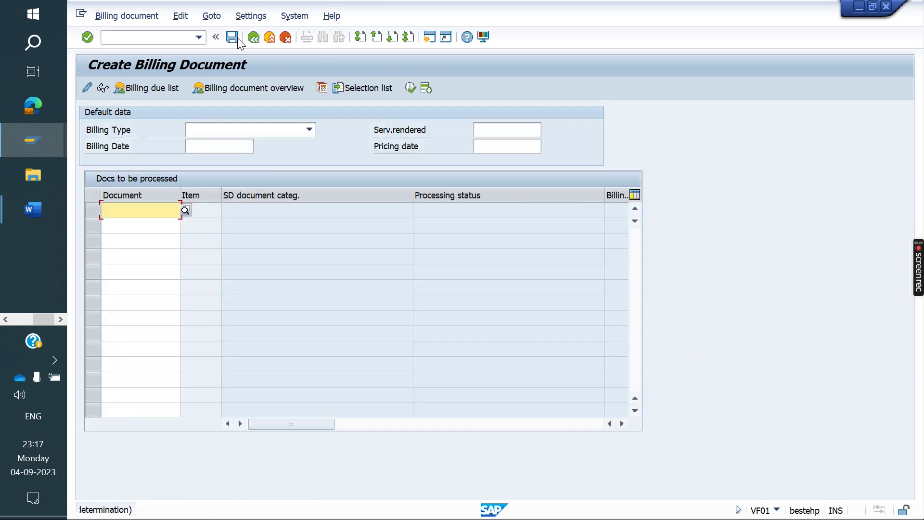
left_click(151, 37)
type("/N")
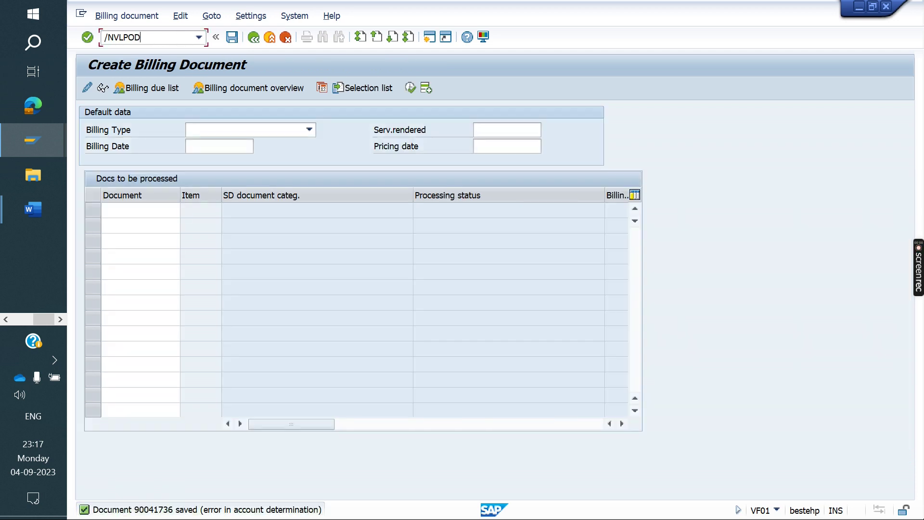
type("VLPOD")
key("Return")
key("Return")
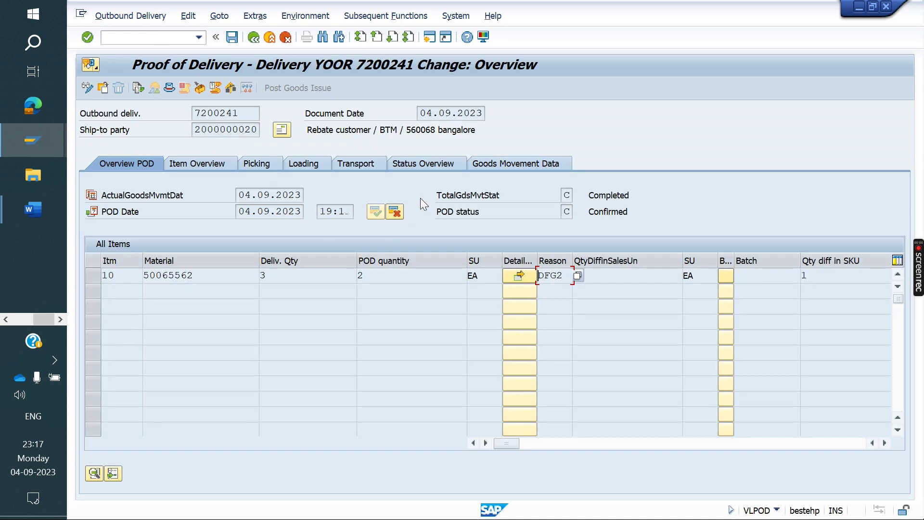
Open delivery 7200241's document flow and display the invoice's billing items.
left_click(395, 212)
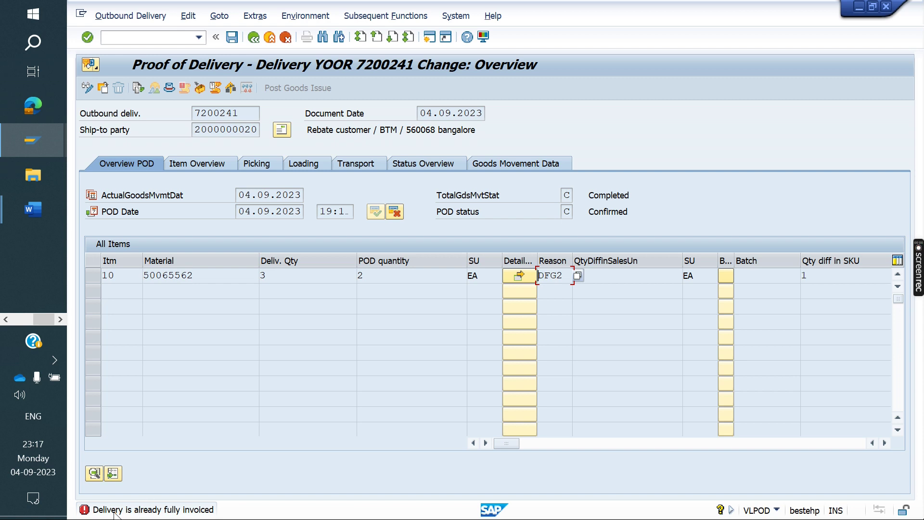
left_click(138, 88)
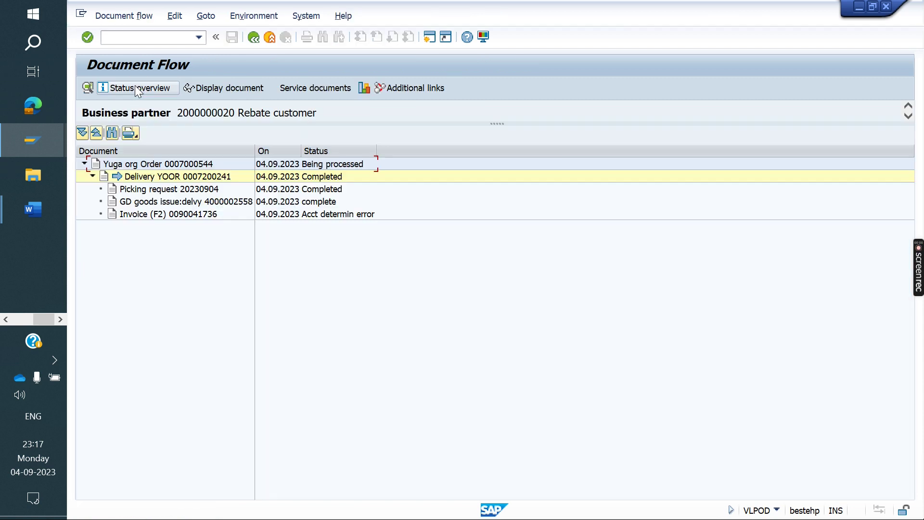
left_click(179, 165)
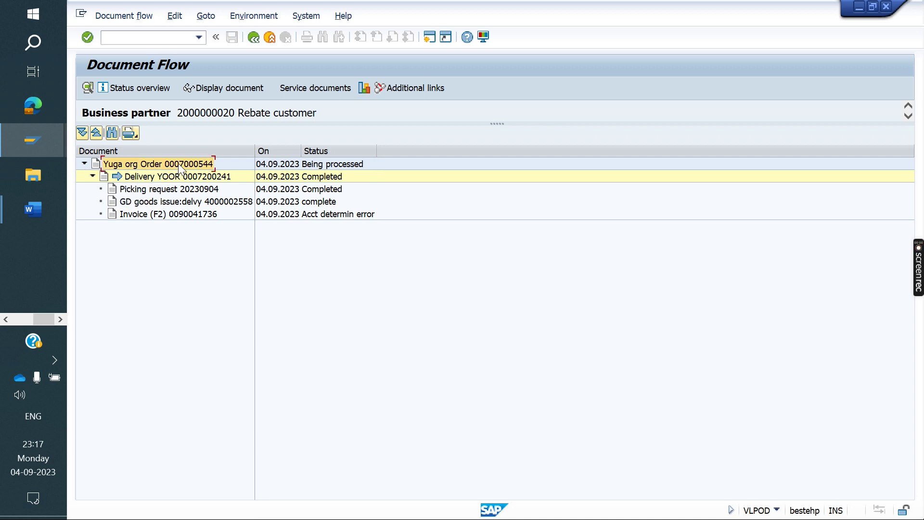
left_click(195, 178)
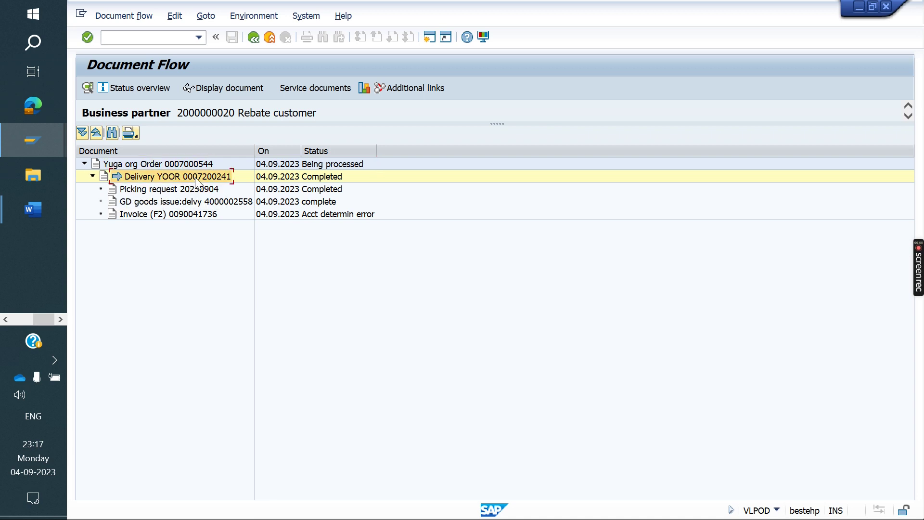
left_click(187, 193)
left_click(183, 204)
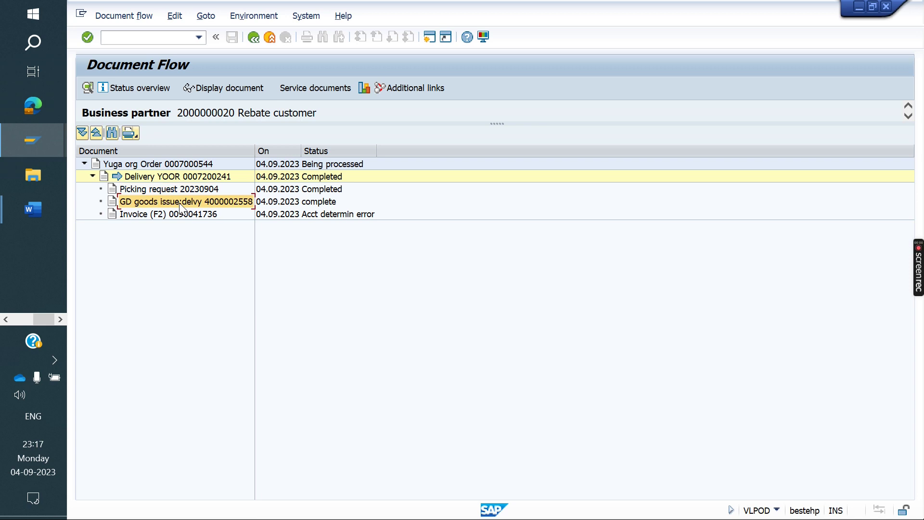
left_click(172, 216)
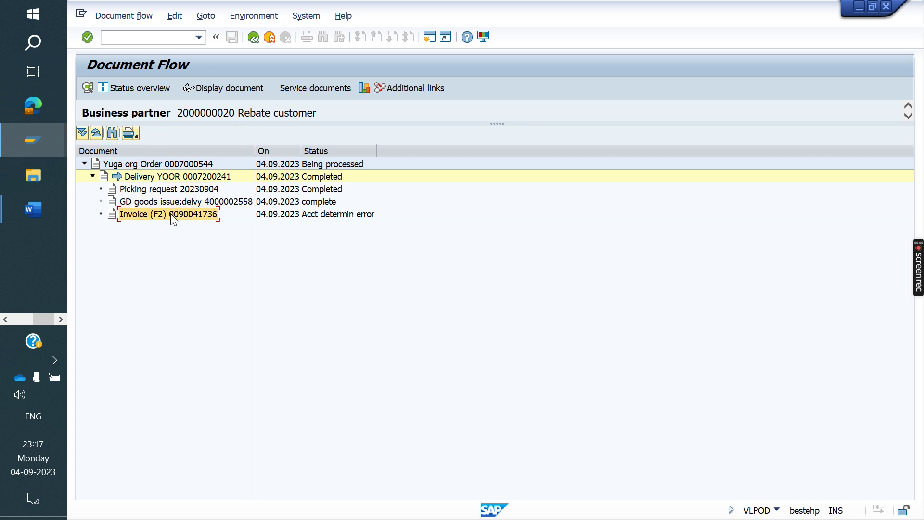
left_click(225, 88)
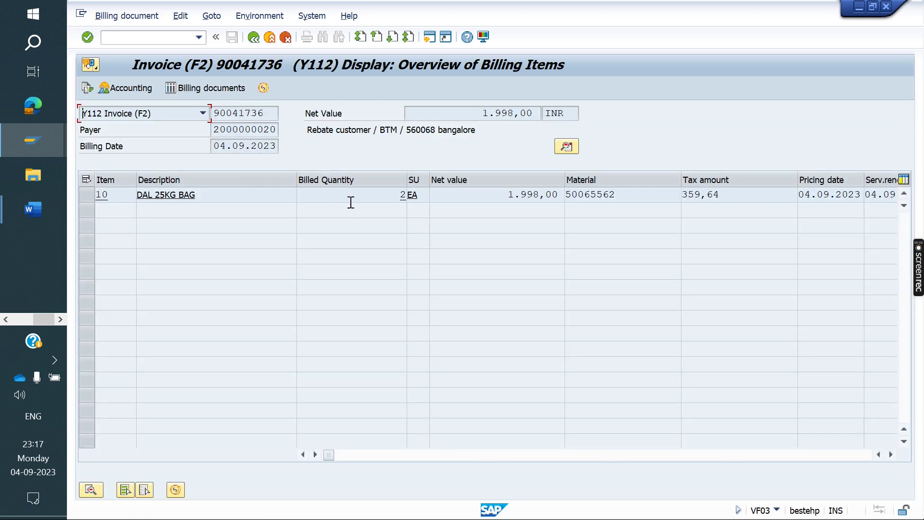
Check item 10's POD differences in VL02N, then switch to the Proof of Delivery.docx notes.
type("/NVL02N")
key("Return")
key("Return")
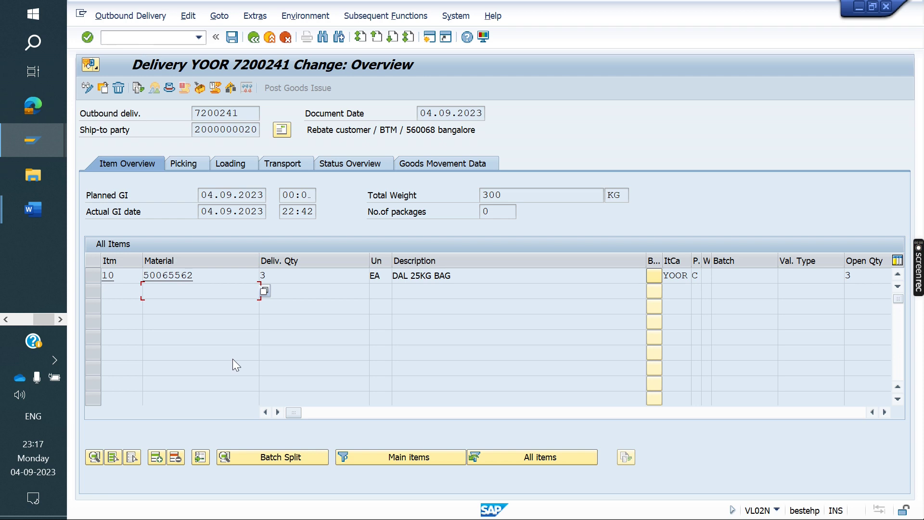
double_click(172, 274)
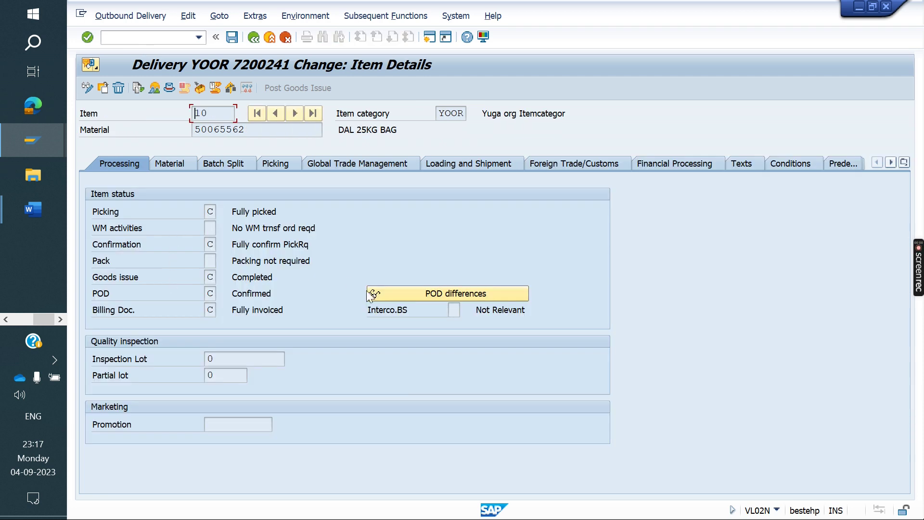
left_click(403, 300)
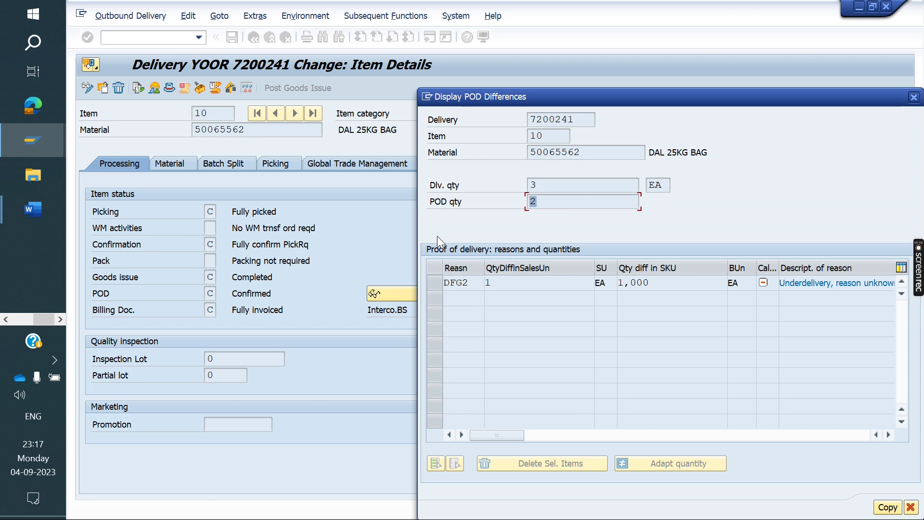
left_click(914, 98)
mouse_move(22, 200)
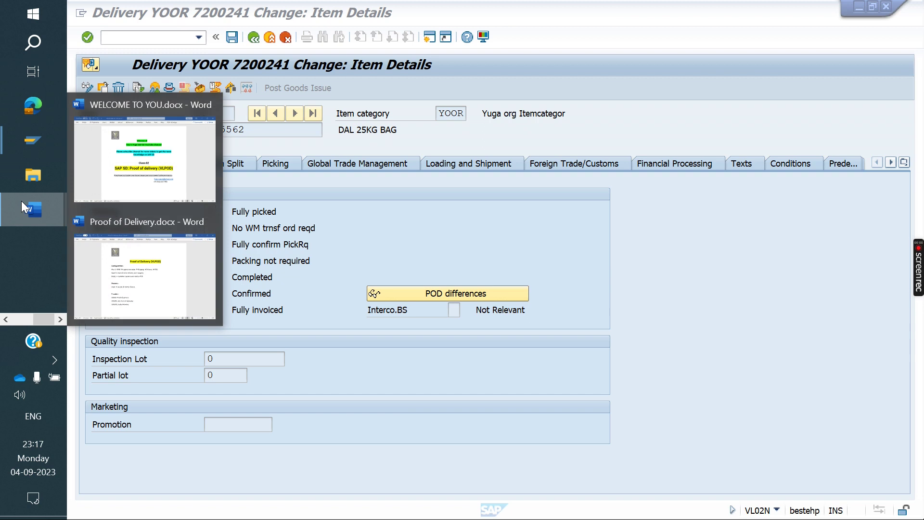
left_click(140, 248)
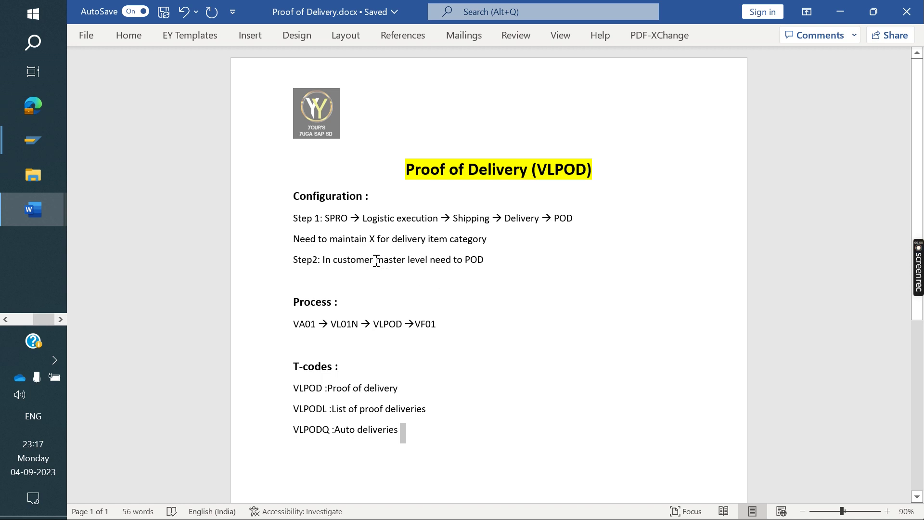
Switch from the Proof of Delivery notes in Word to the WELCOME TO YOU.docx document.
mouse_move(31, 212)
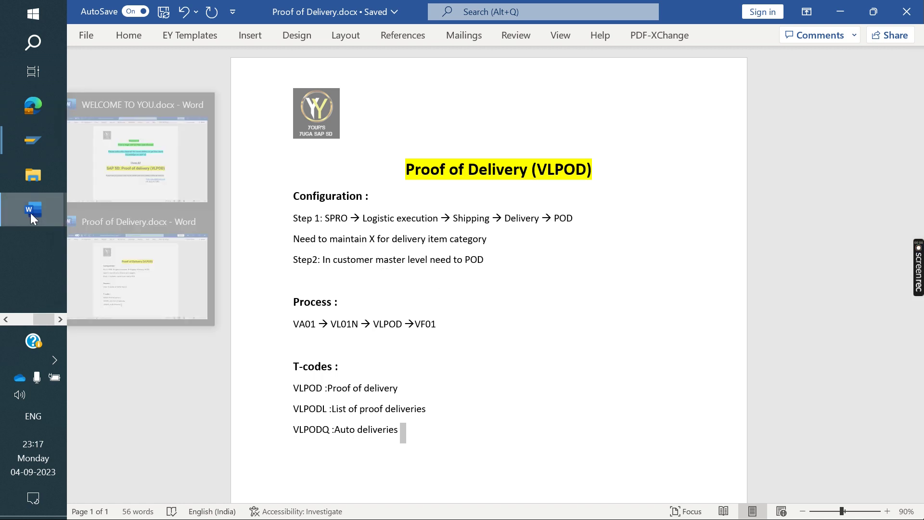
left_click(122, 186)
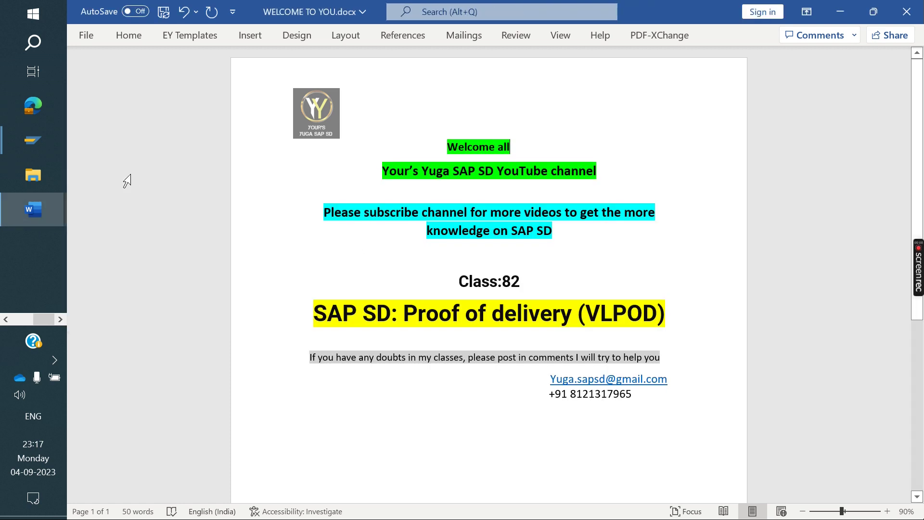